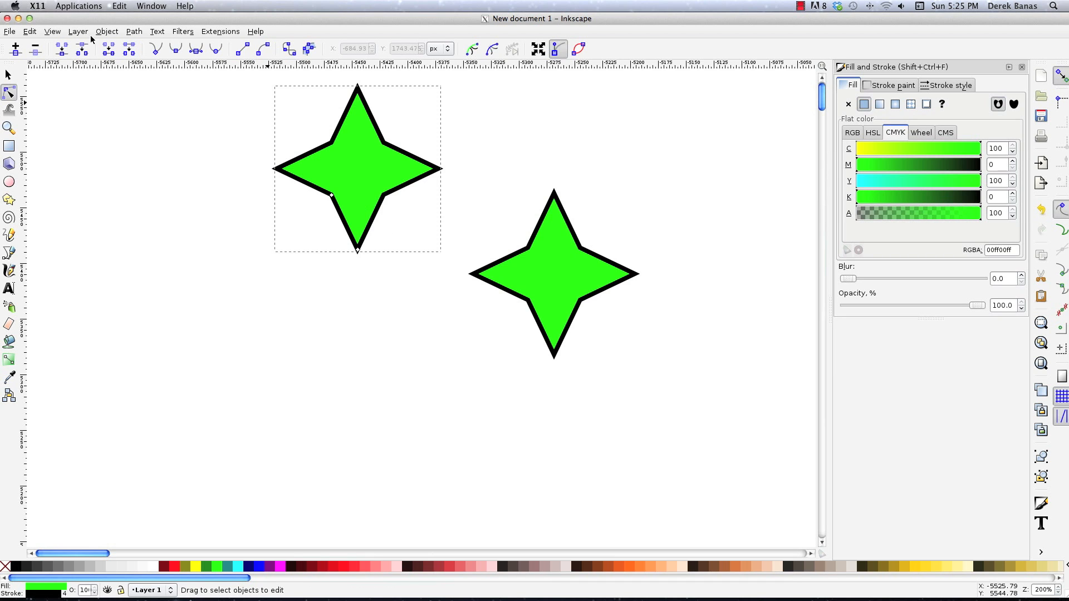
Convert the original star to a path, and move its top and bottom tip nodes inward to flatten it
click(133, 32)
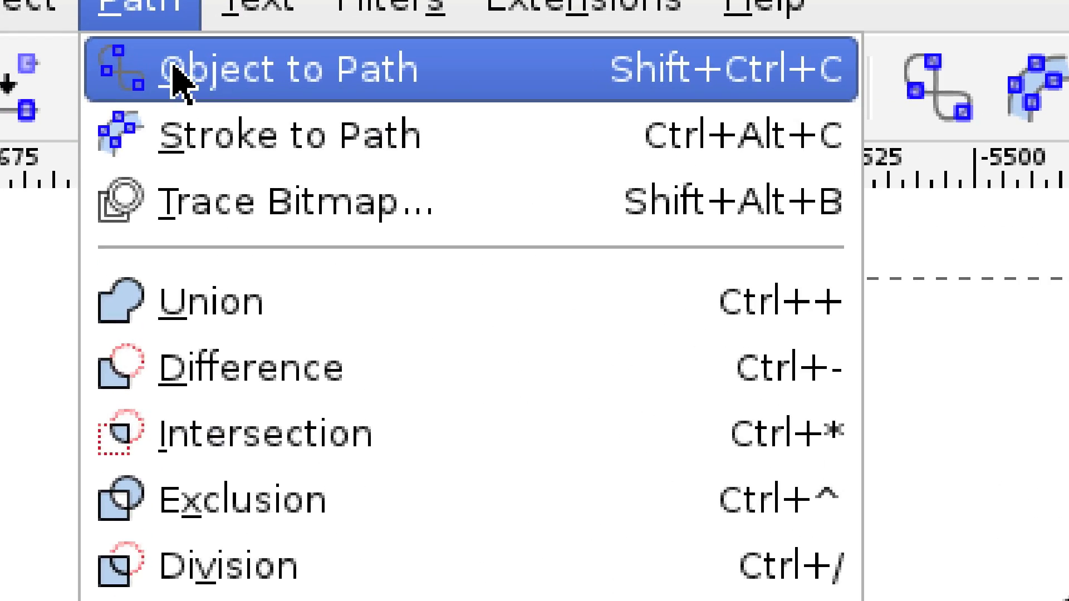
click(136, 45)
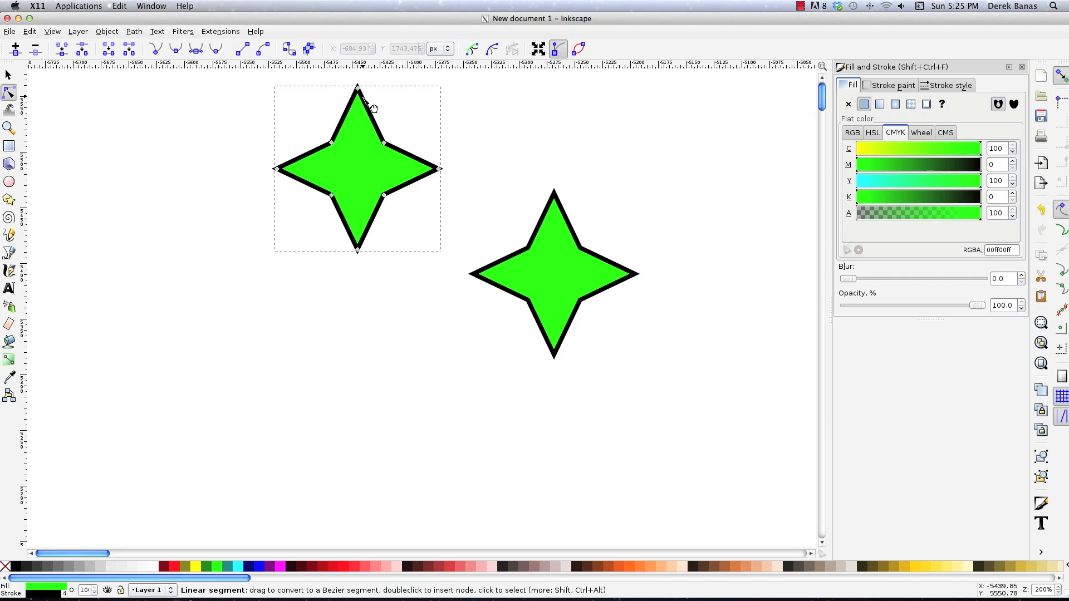
drag(357, 87, 359, 114)
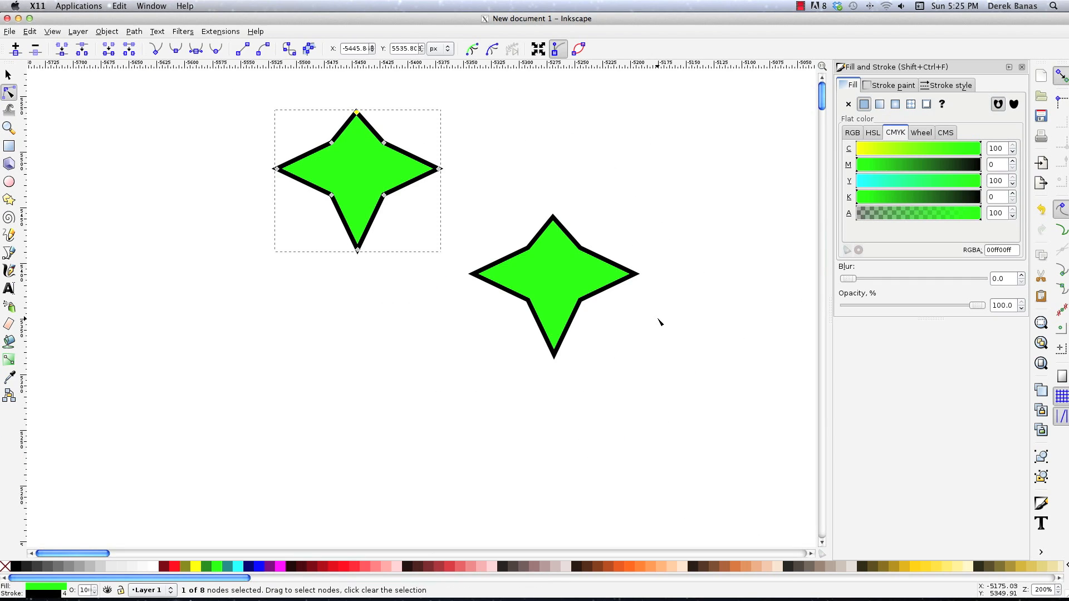
drag(358, 251, 358, 226)
Create a clone of the right-hand star clone and place it below and left of the original star
drag(709, 371, 461, 184)
click(546, 260)
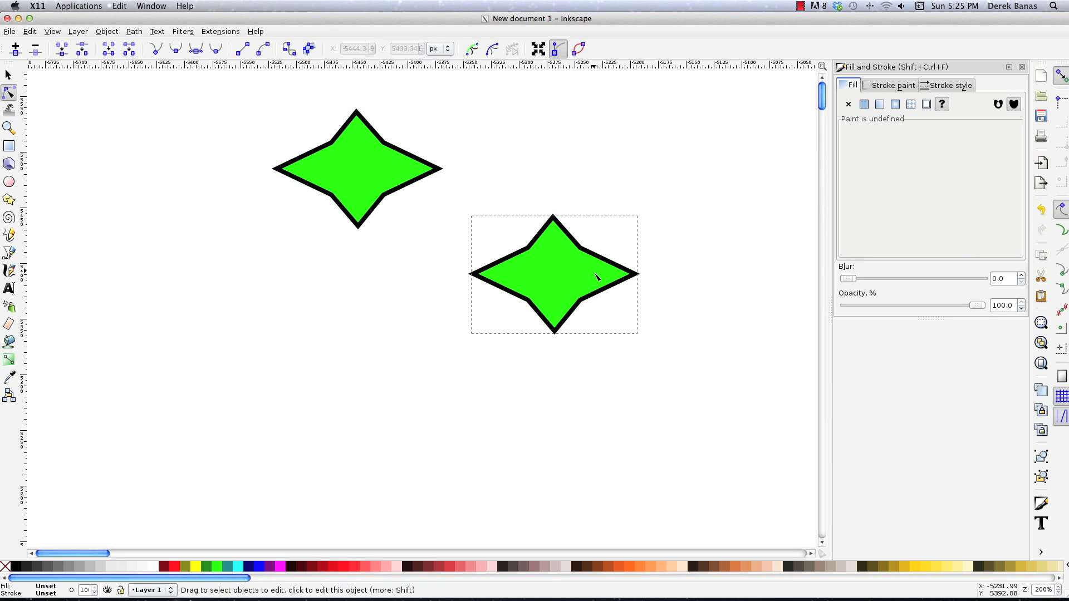
click(28, 32)
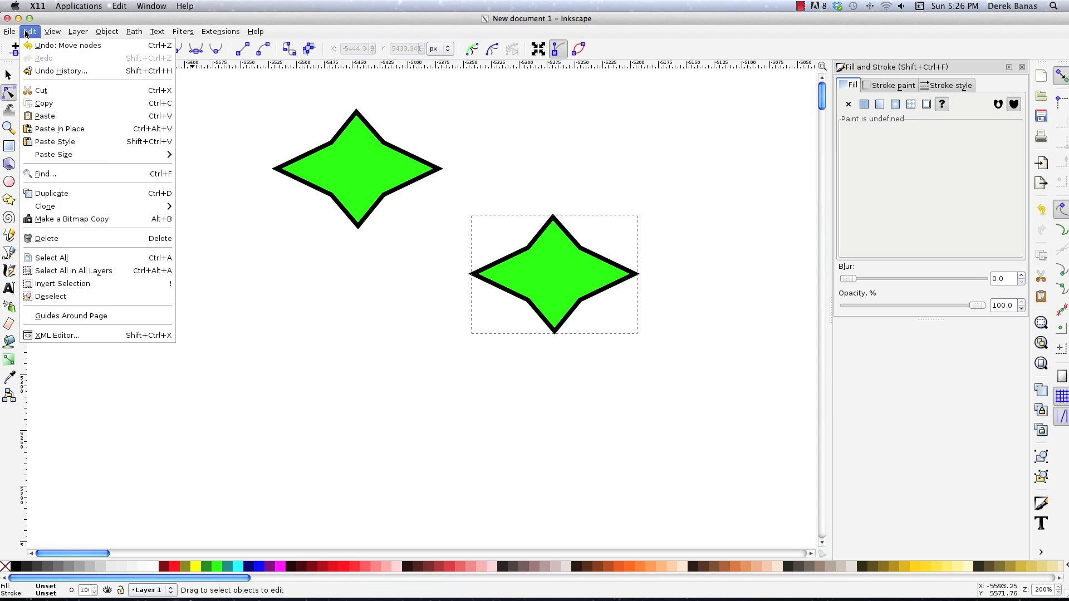
mouse_move(139, 209)
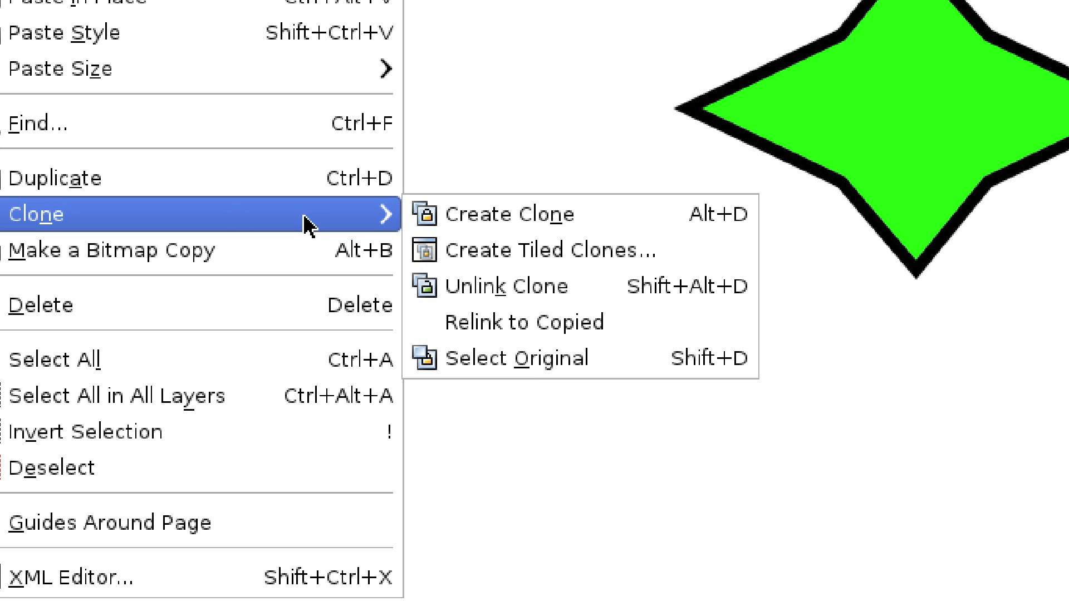
click(532, 228)
key(s)
drag(559, 280, 296, 365)
Scale up the right-hand star clone about its centre to about 207 × 167 px
click(551, 272)
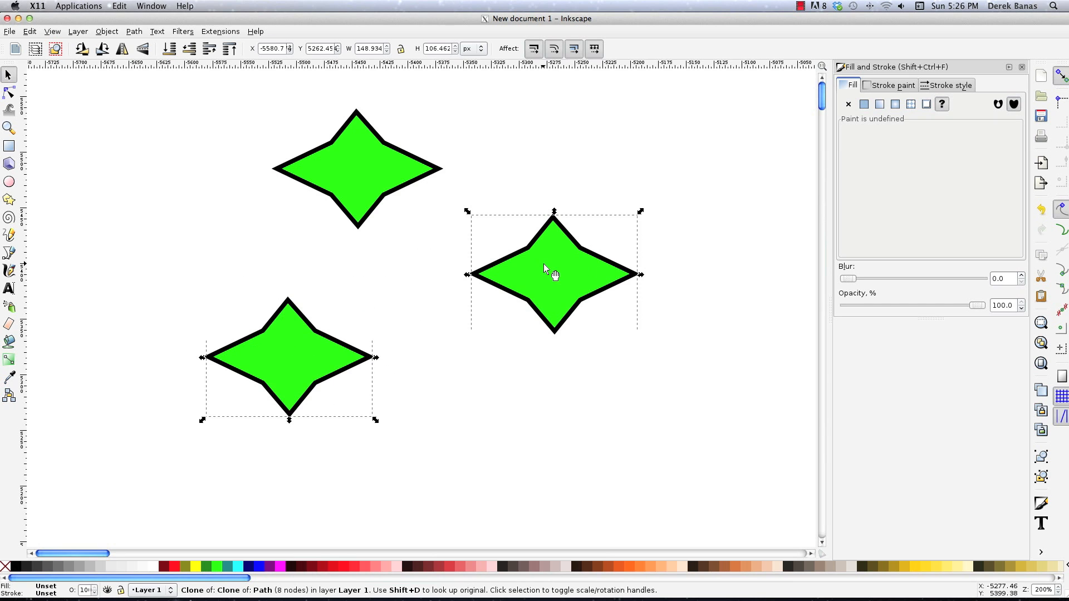
drag(641, 212, 673, 177)
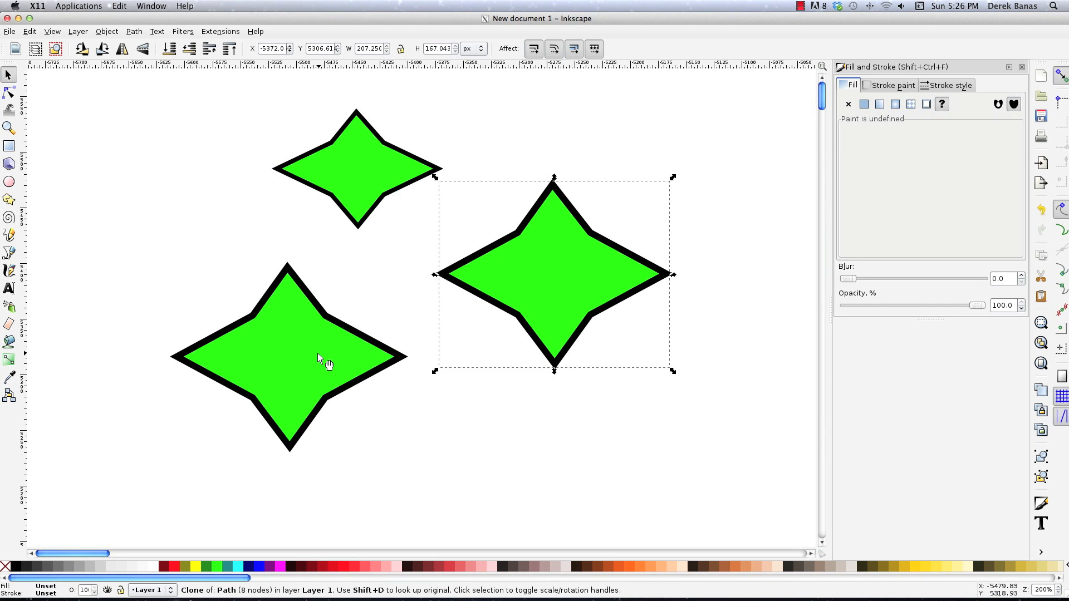
Edit the original star's nodes, moving the lower-left inner node in toward the star's centre
click(355, 168)
key(n)
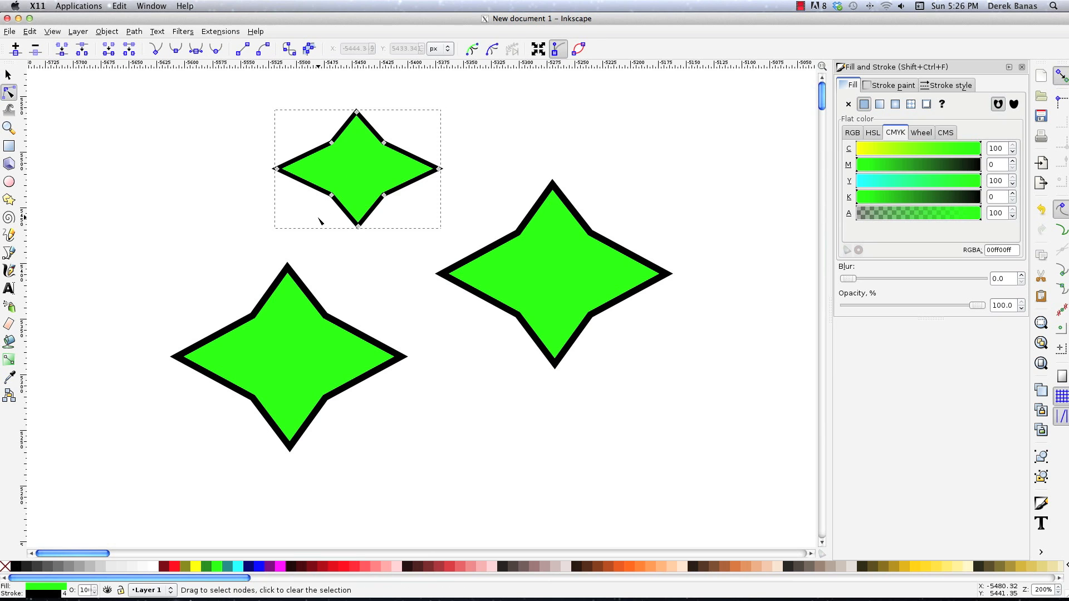
drag(332, 196, 358, 178)
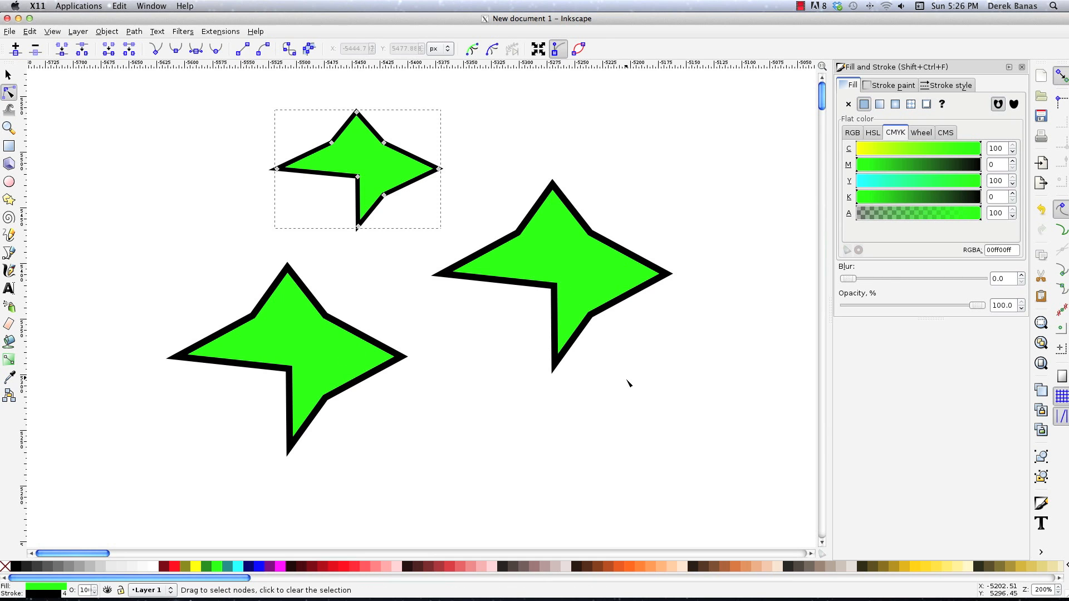
Unlink both enlarged star clones from their original and clear the selection
key(s)
click(600, 286)
shift+click(309, 370)
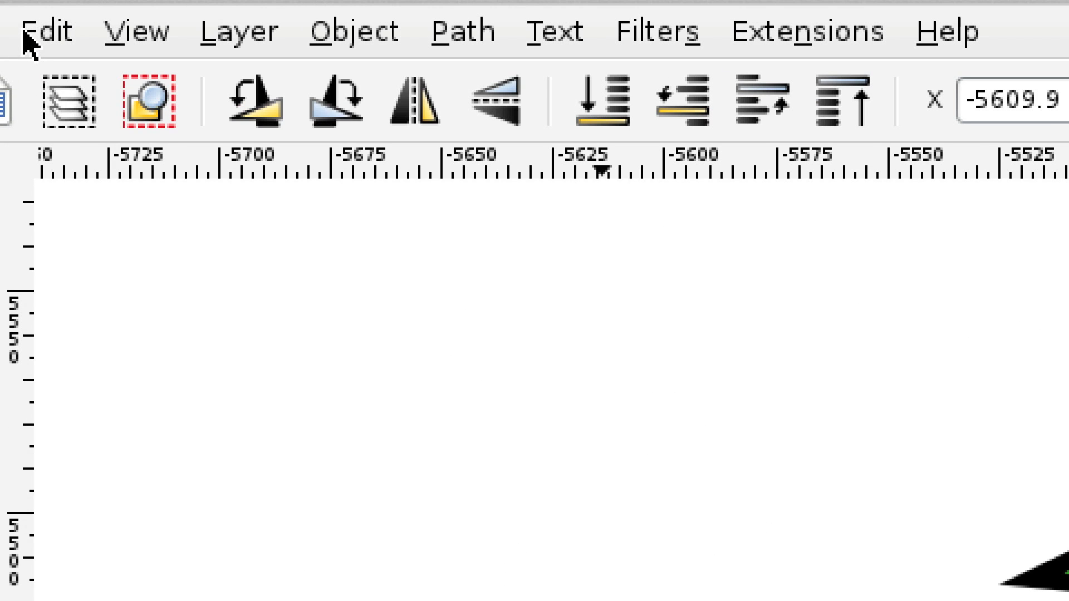
click(31, 32)
mouse_move(607, 420)
click(854, 524)
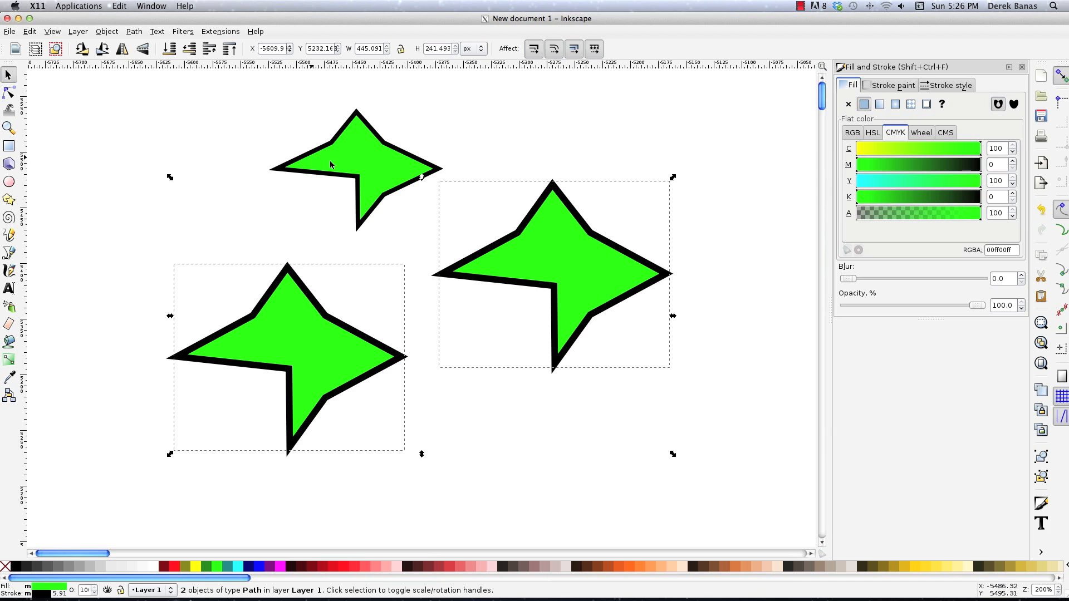
click(668, 216)
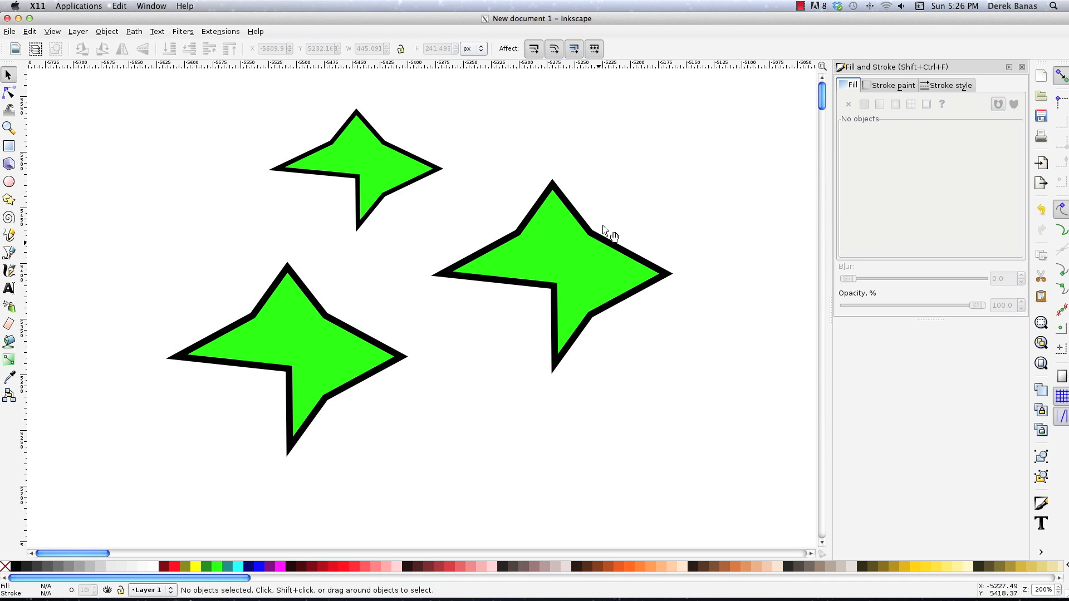
Scale the right-hand unlinked star down to about 106 × 75 px, and clear all stars from the canvas
click(599, 254)
drag(668, 179, 616, 229)
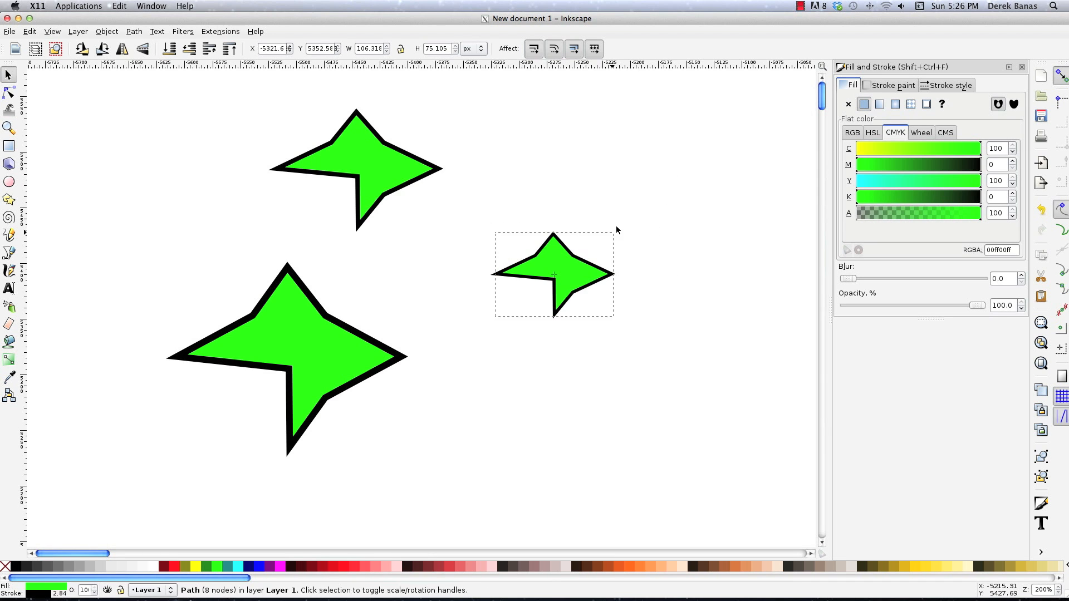
click(736, 486)
drag(691, 449, 717, 481)
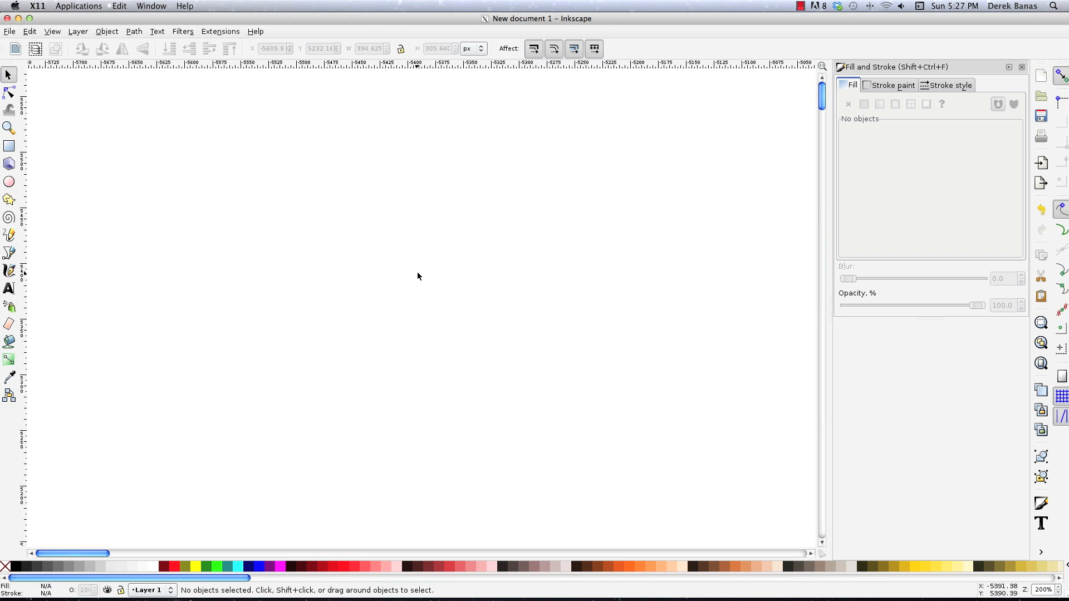
Draw a green square about 82 × 83 px and place it near the upper-left corner of the canvas
key(r)
mouse_move(293, 163)
mouse_down()
mouse_move(392, 246)
mouse_move(332, 215)
mouse_move(351, 202)
mouse_move(340, 210)
mouse_up()
click(8, 74)
drag(296, 147, 125, 127)
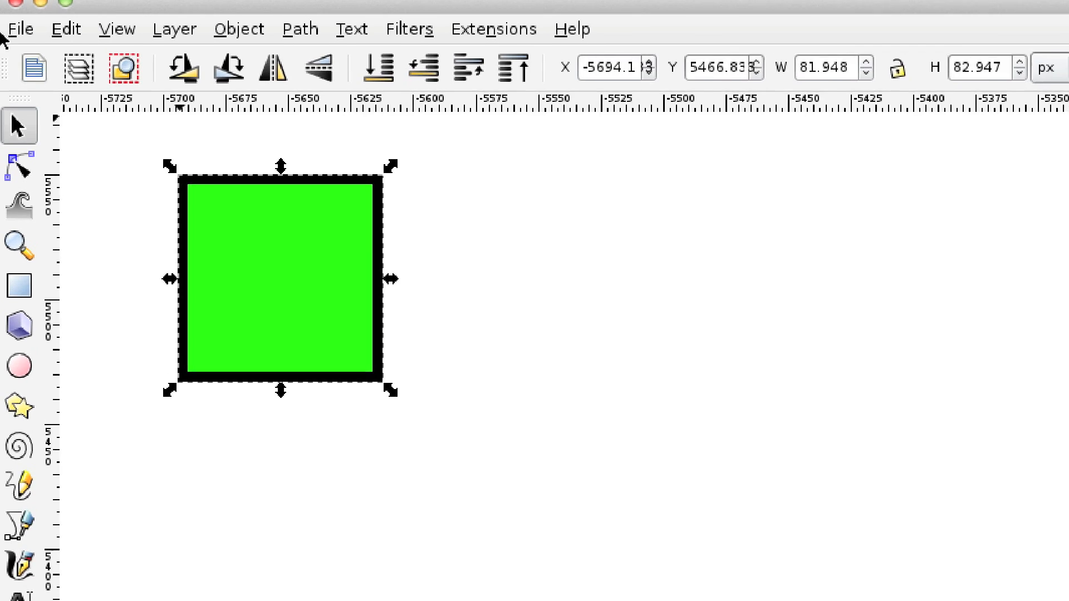
Create tiled clones of the square in 1 row and 3 columns using P1 simple translation
click(63, 31)
mouse_move(238, 444)
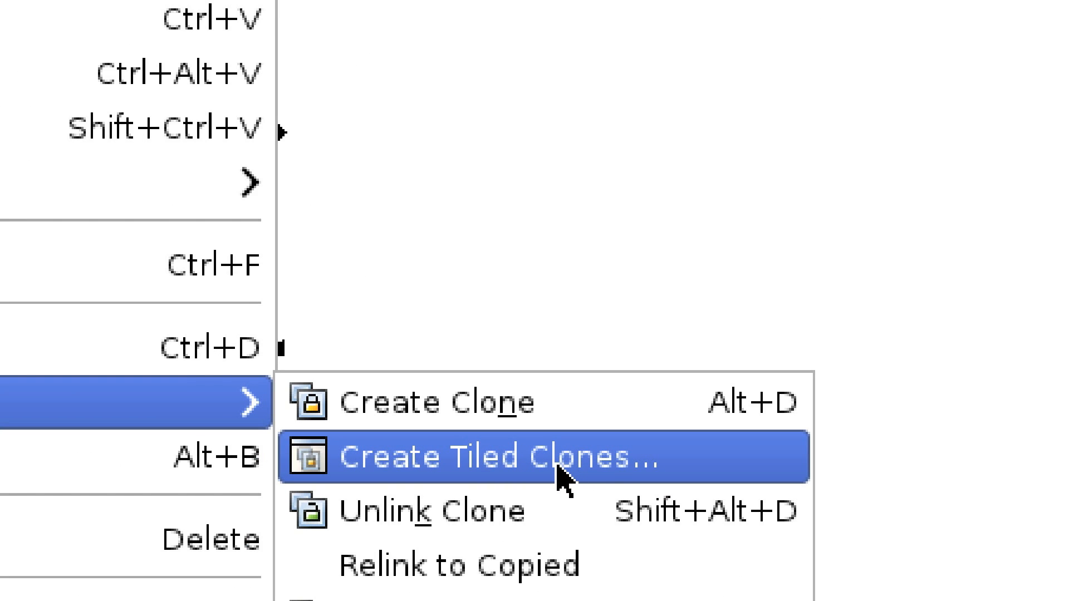
click(558, 473)
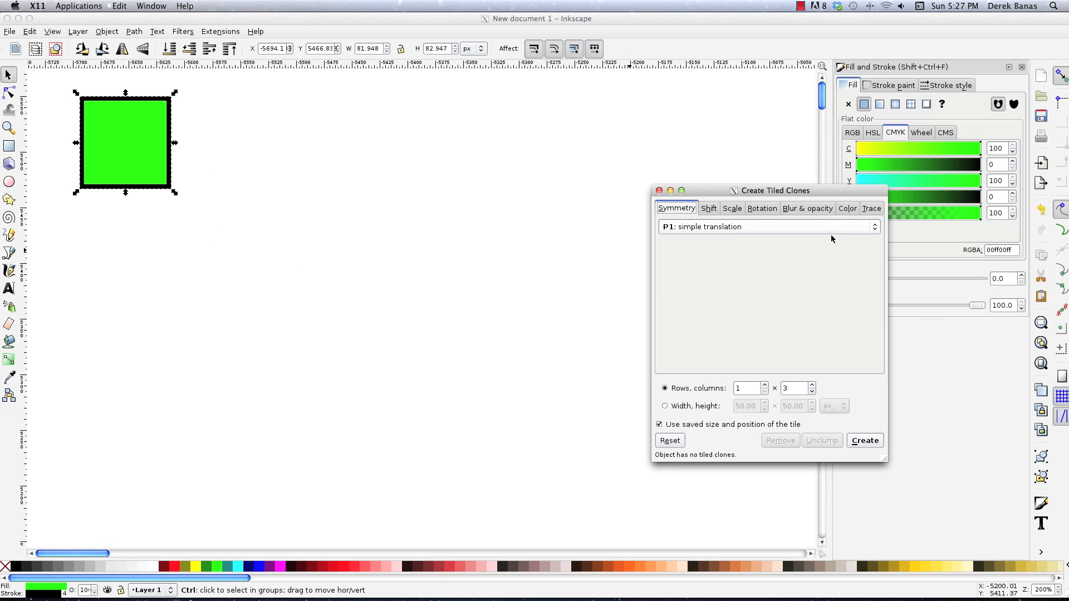
mouse_move(796, 192)
mouse_down()
mouse_move(678, 124)
mouse_move(786, 123)
mouse_up()
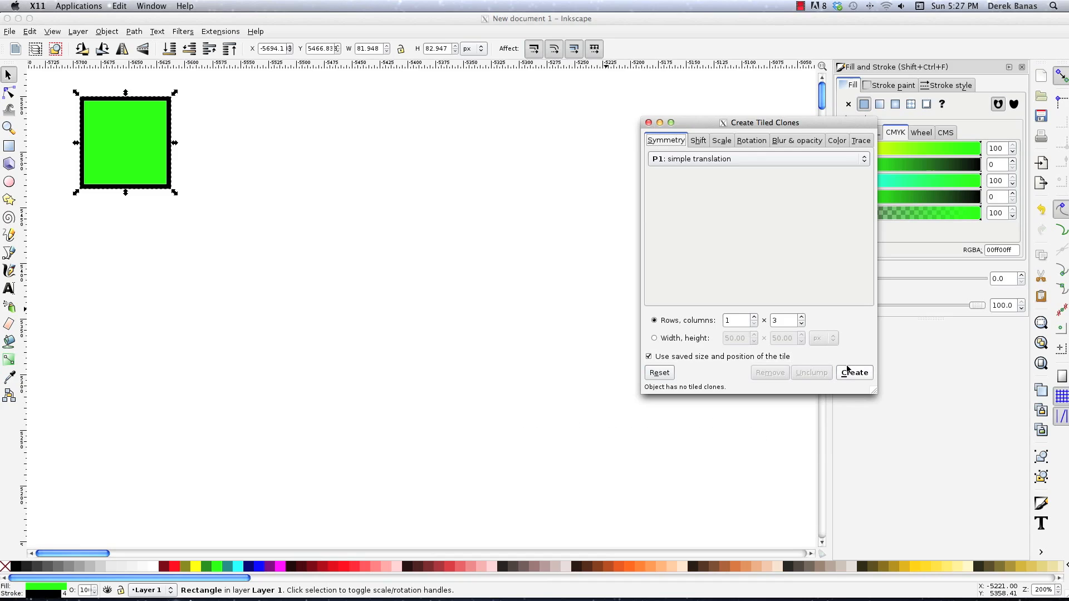
click(852, 372)
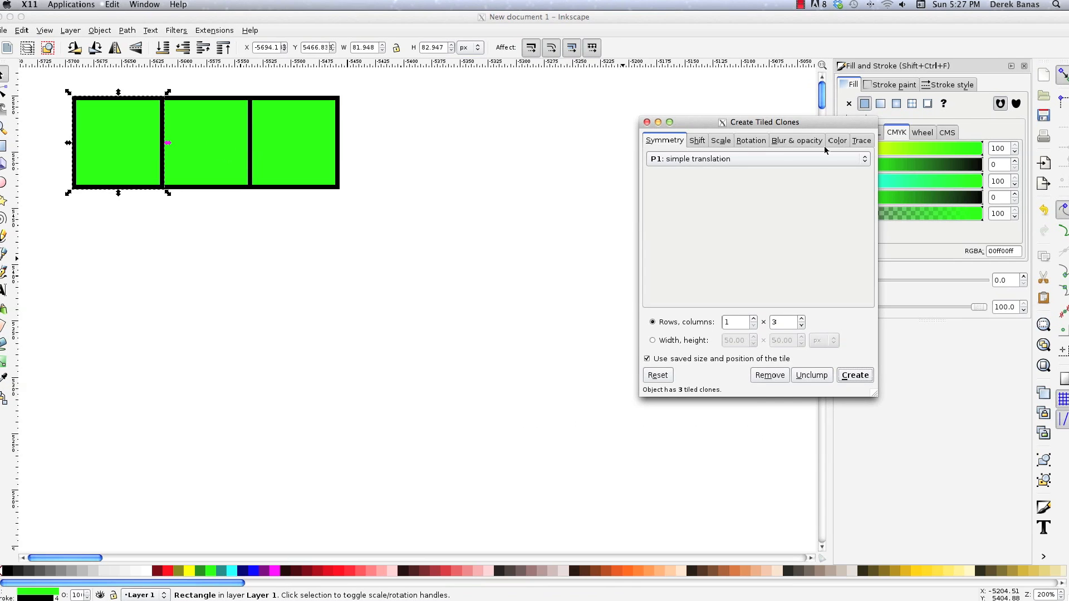
Remove the square's tiled clones and close the Create Tiled Clones dialog
click(769, 372)
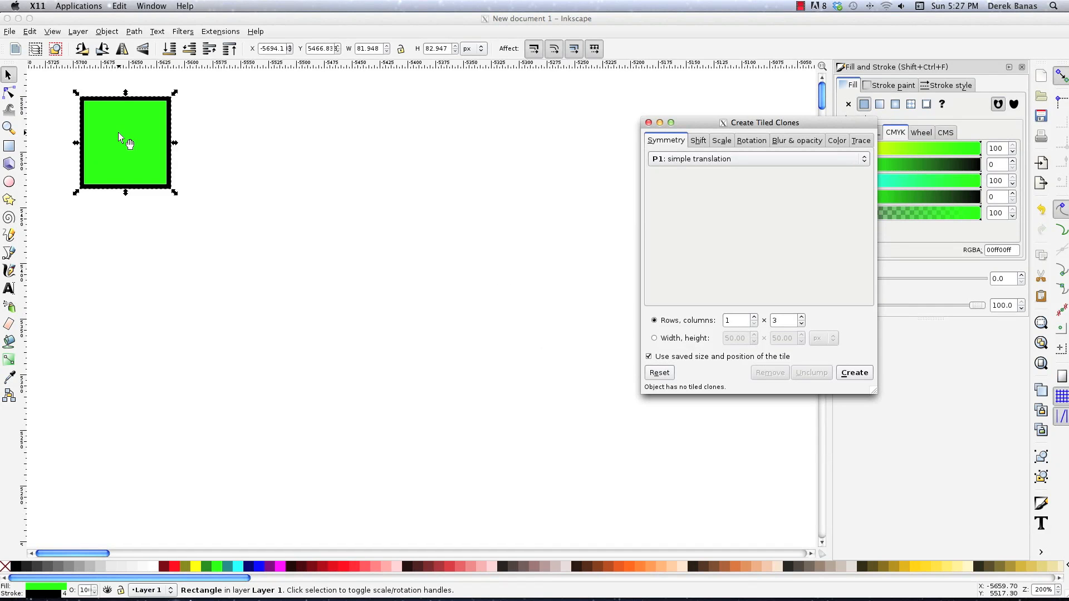
click(118, 132)
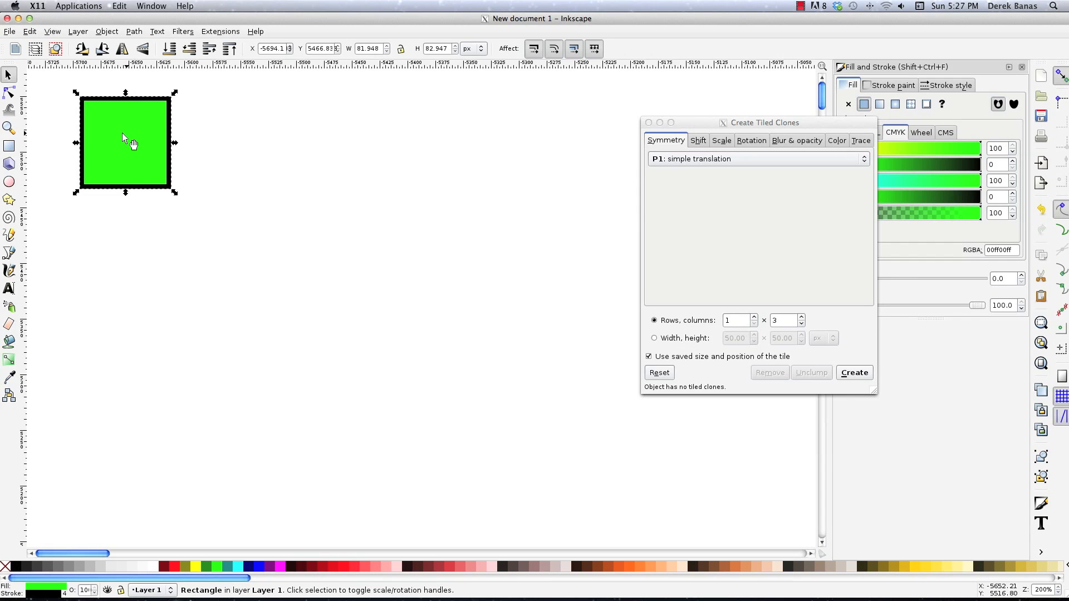
click(649, 123)
Draw a small circle about 20 × 19 px in the square's upper-left corner and fill it white
key(e)
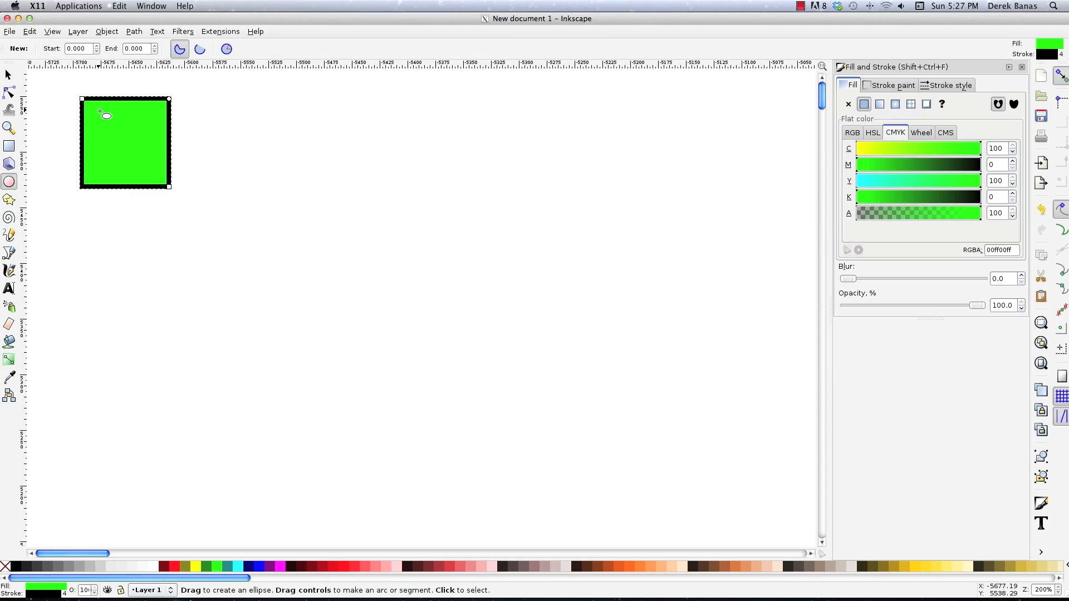
drag(89, 105, 109, 124)
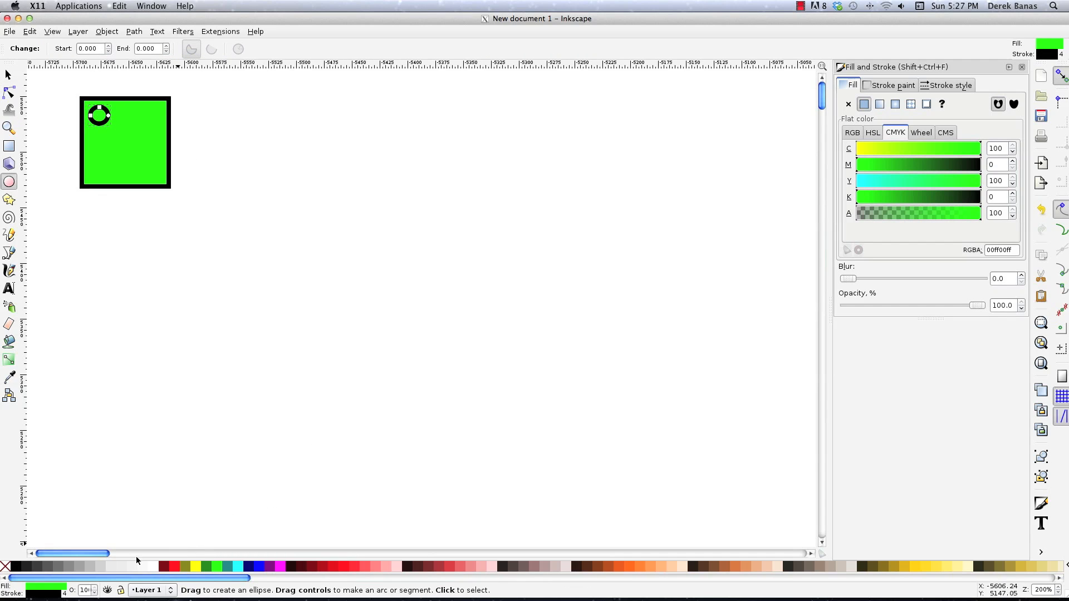
click(156, 566)
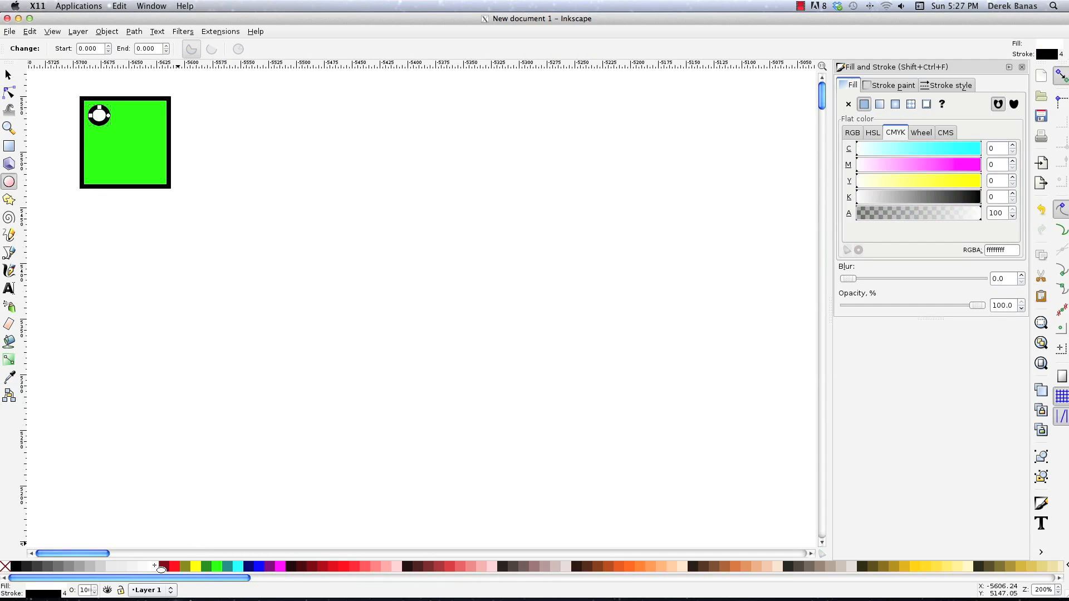
Duplicate the white circle and place the copies in the square's other three corners
key(s)
click(142, 112)
click(99, 117)
key(ctrl+d)
drag(99, 117, 152, 169)
key(ctrl+d)
key(ctrl+d)
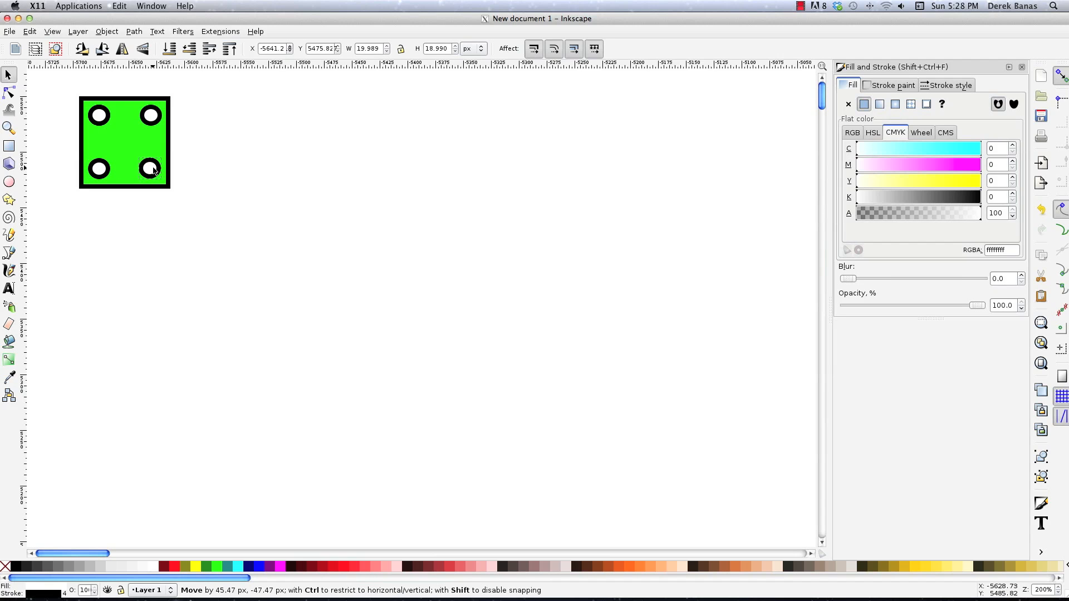
key(Escape)
Fill the upper-right circle yellow, the lower-left circle cyan and the lower-right circle red
click(158, 115)
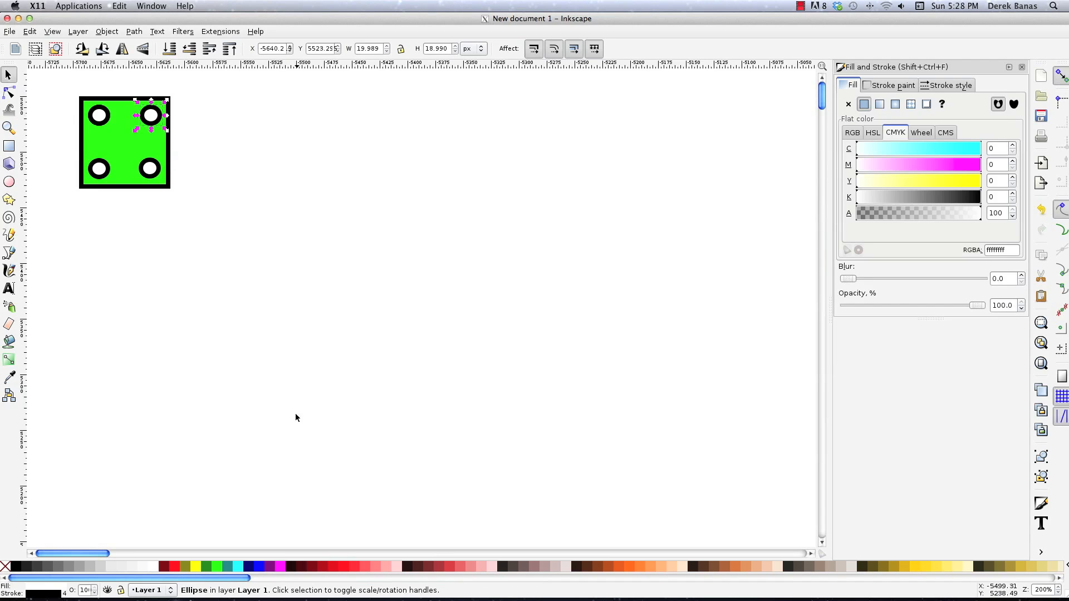
click(196, 566)
click(97, 168)
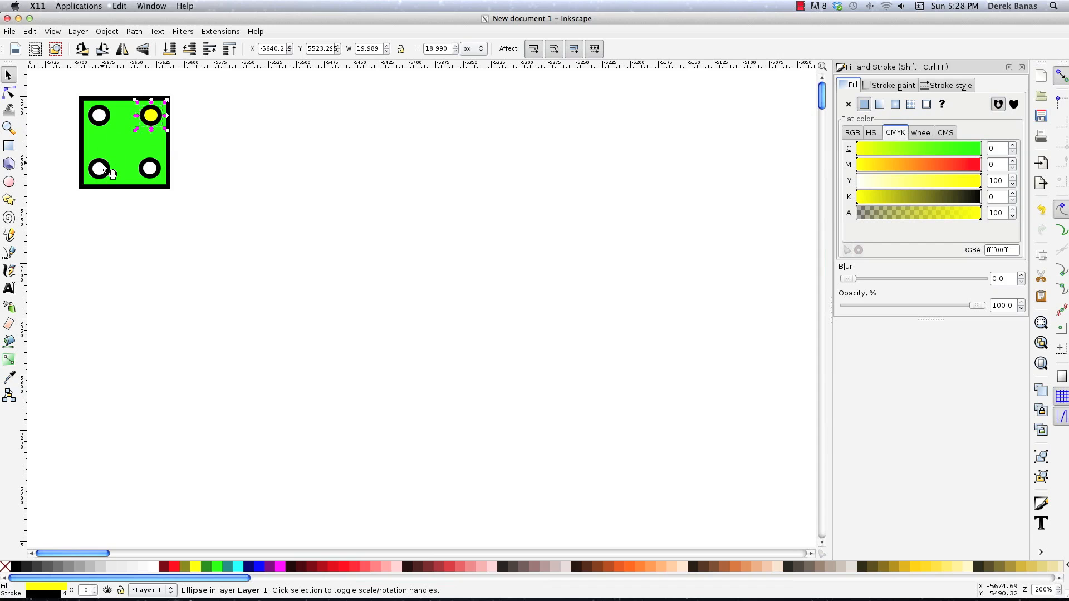
click(237, 566)
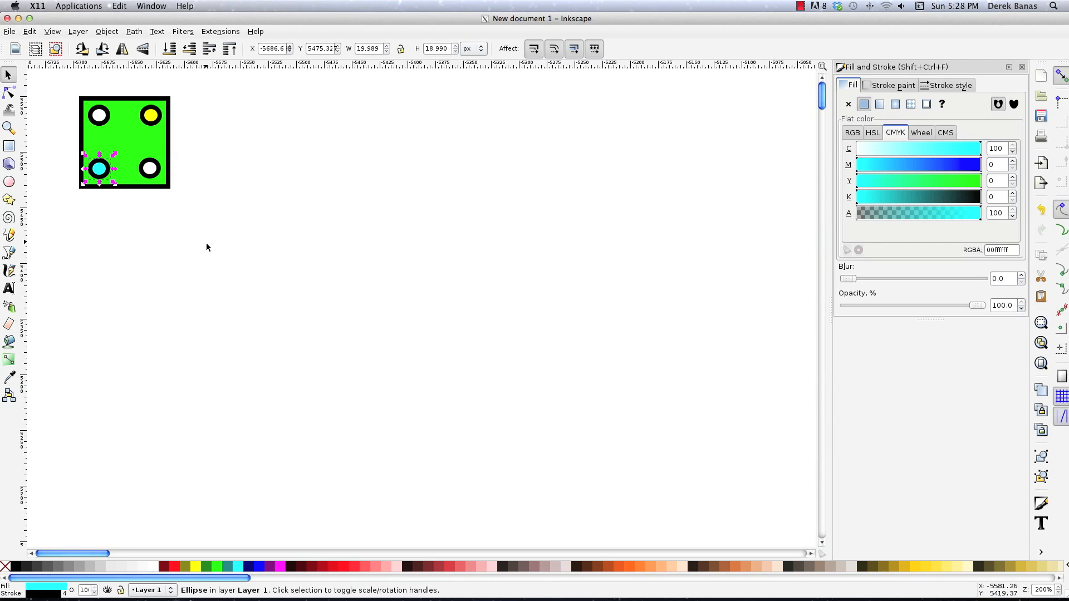
click(155, 175)
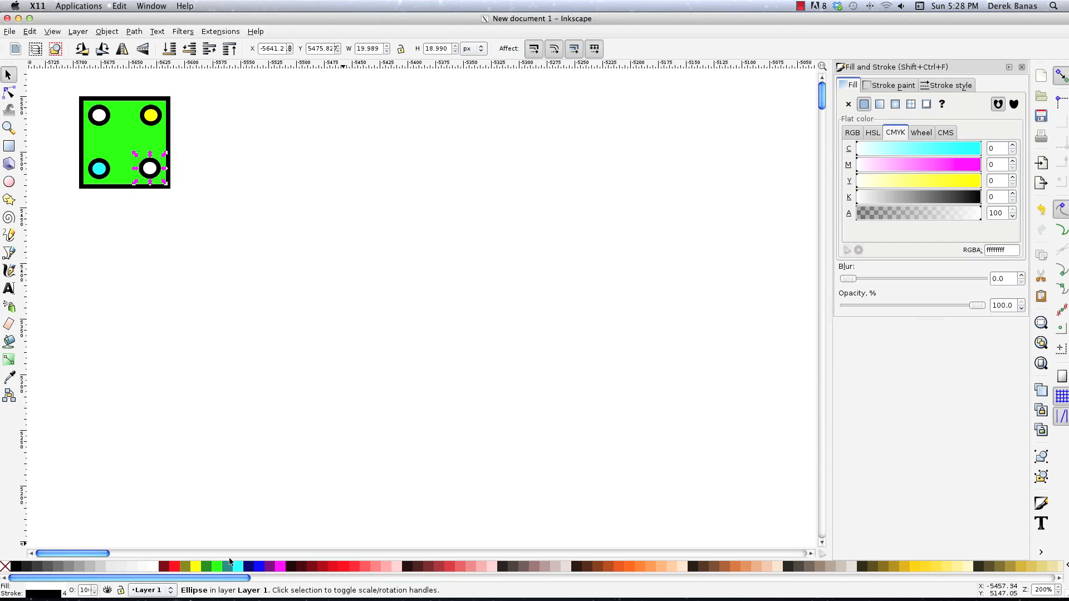
click(177, 566)
Group the square with its four coloured circles and open the Create Tiled Clones dialog for the group
drag(246, 236, 56, 80)
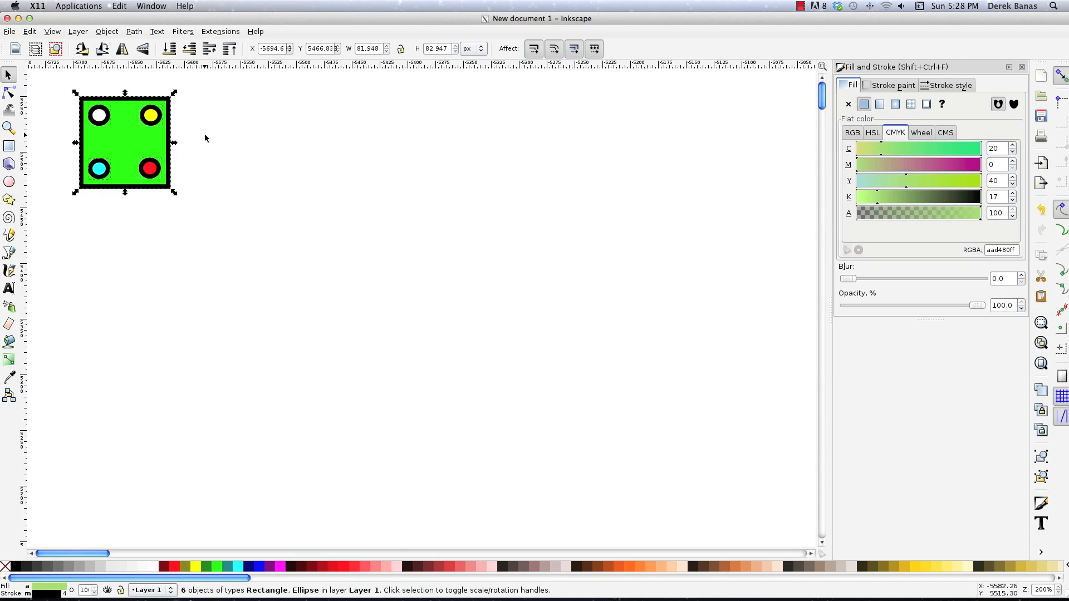
key(ctrl+g)
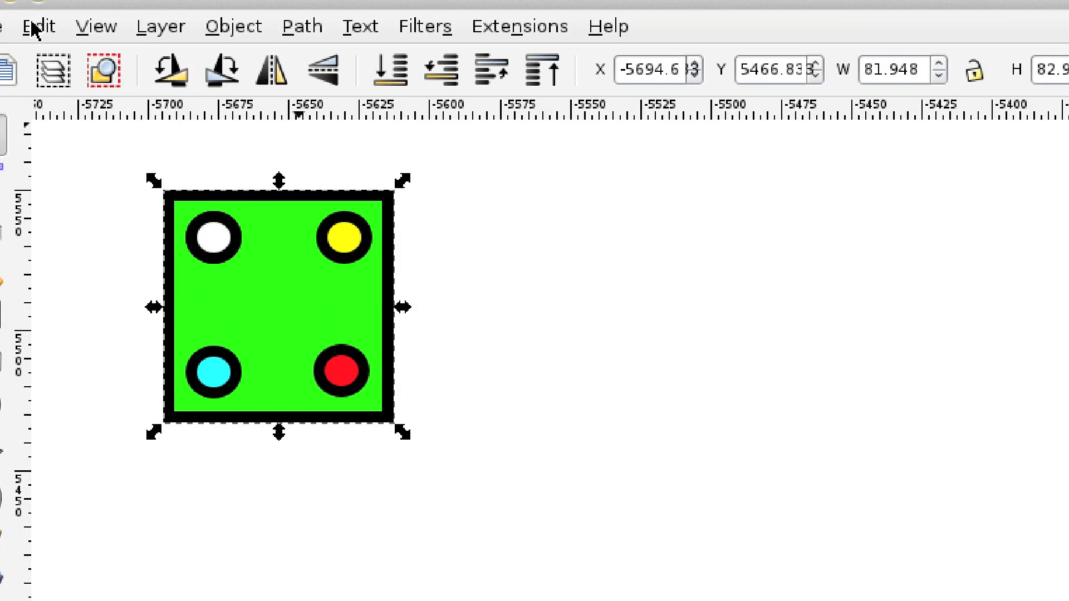
click(36, 26)
mouse_move(205, 470)
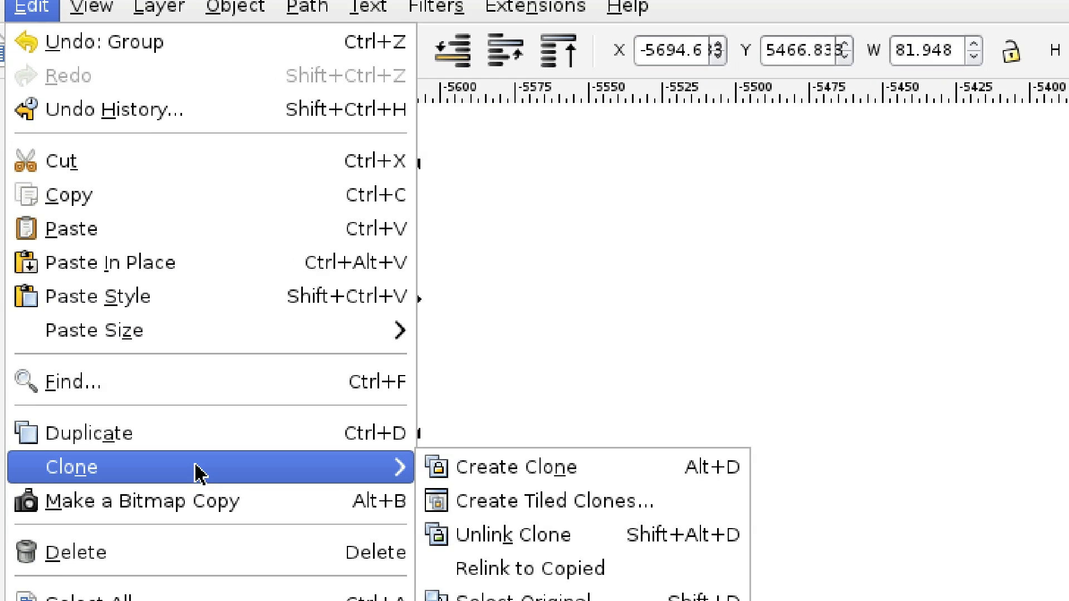
click(516, 501)
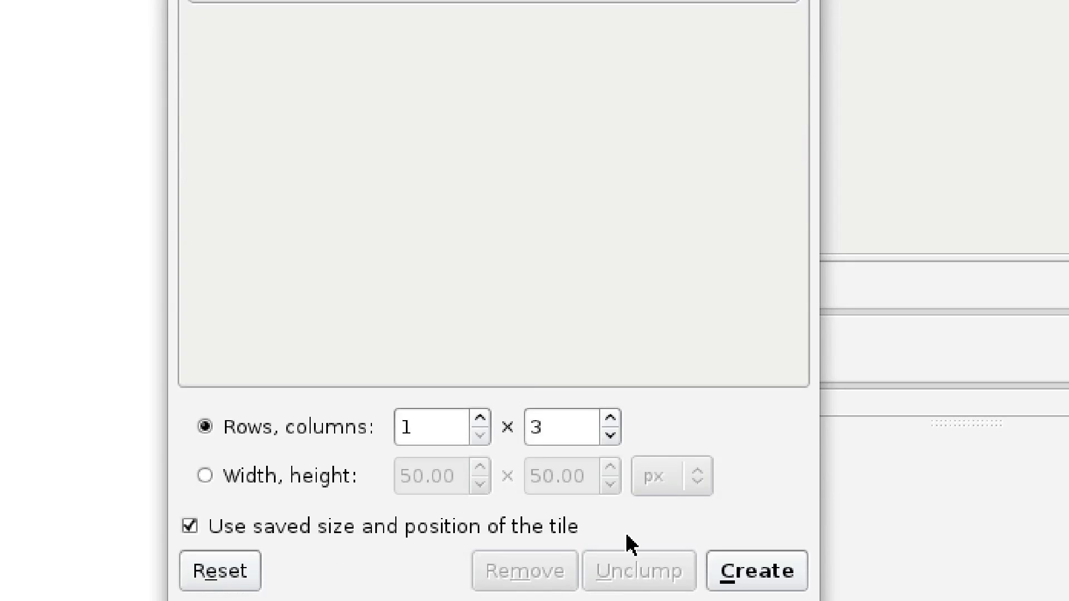
Create tiled clones of the grouped square in 3 rows and 3 columns with P2: 180° rotation symmetry
click(506, 35)
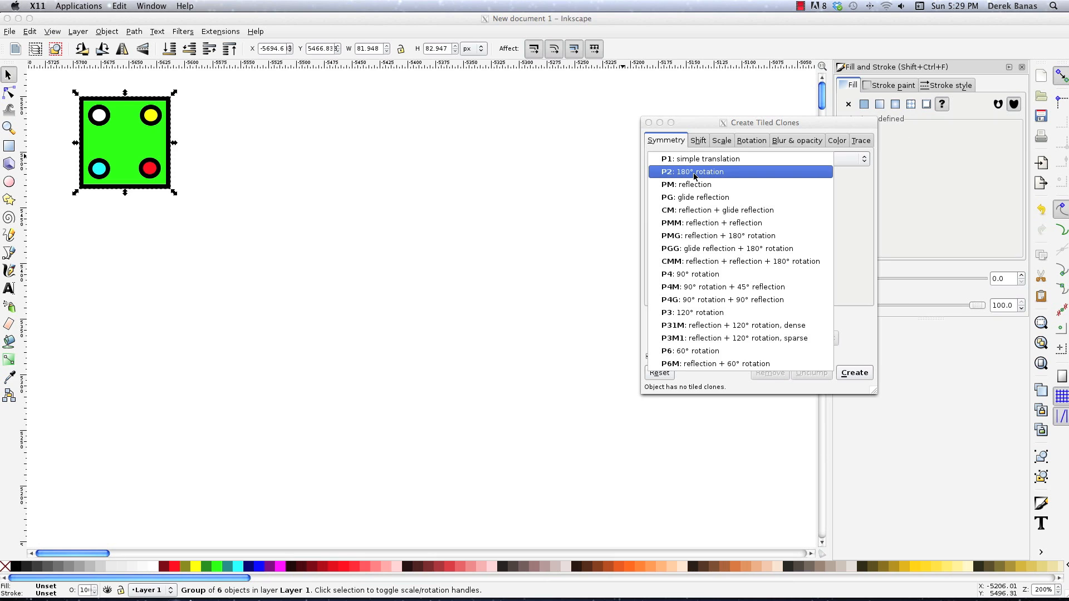
click(703, 175)
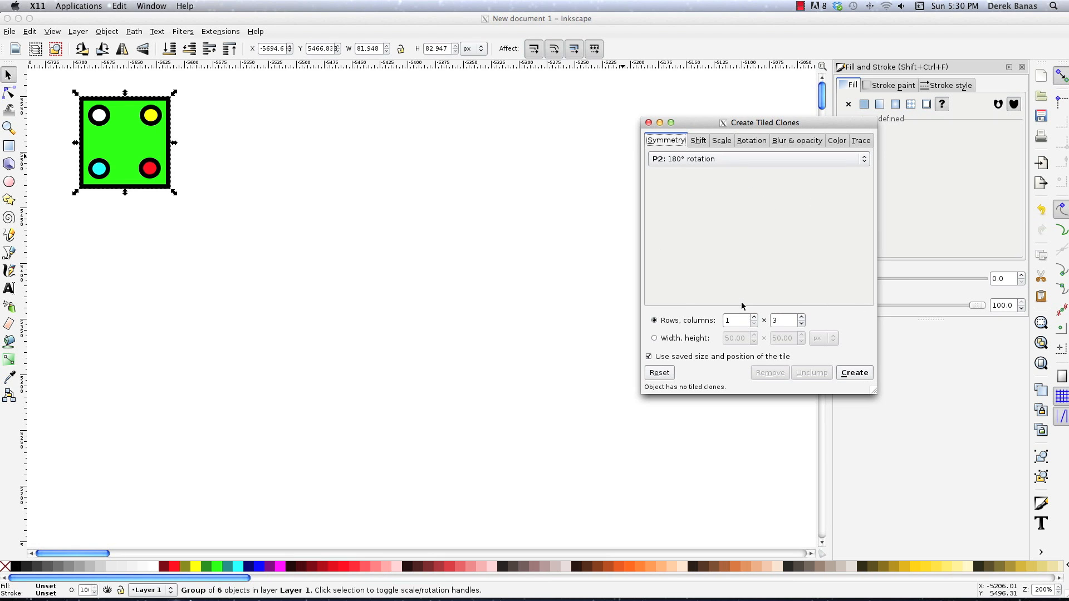
double_click(735, 322)
text(3)
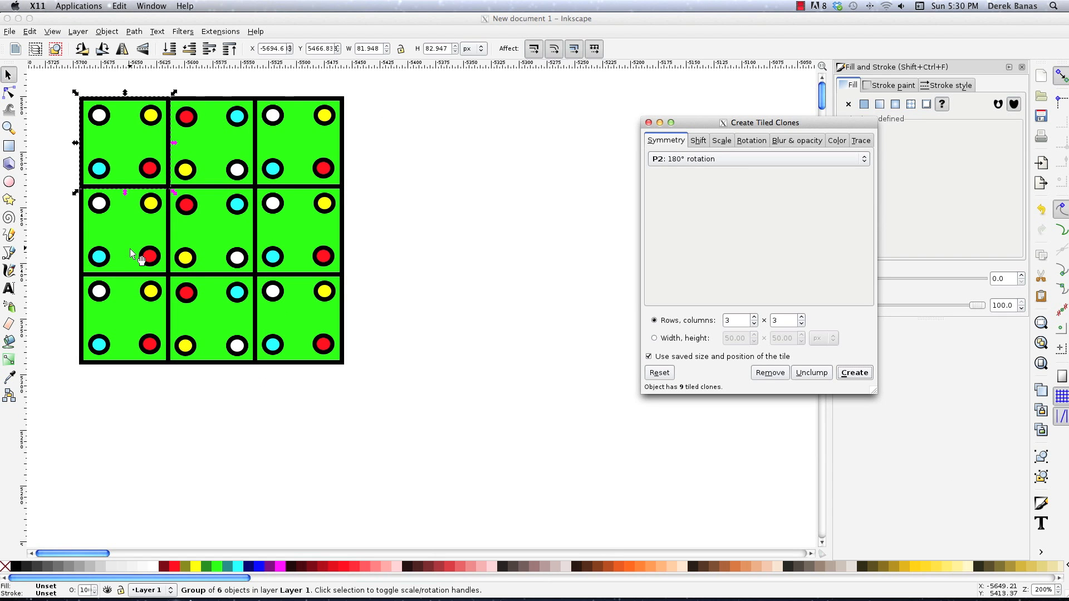
Recreate the square's tiled clones with PM: reflection symmetry, and again with PG: glide reflection
click(726, 159)
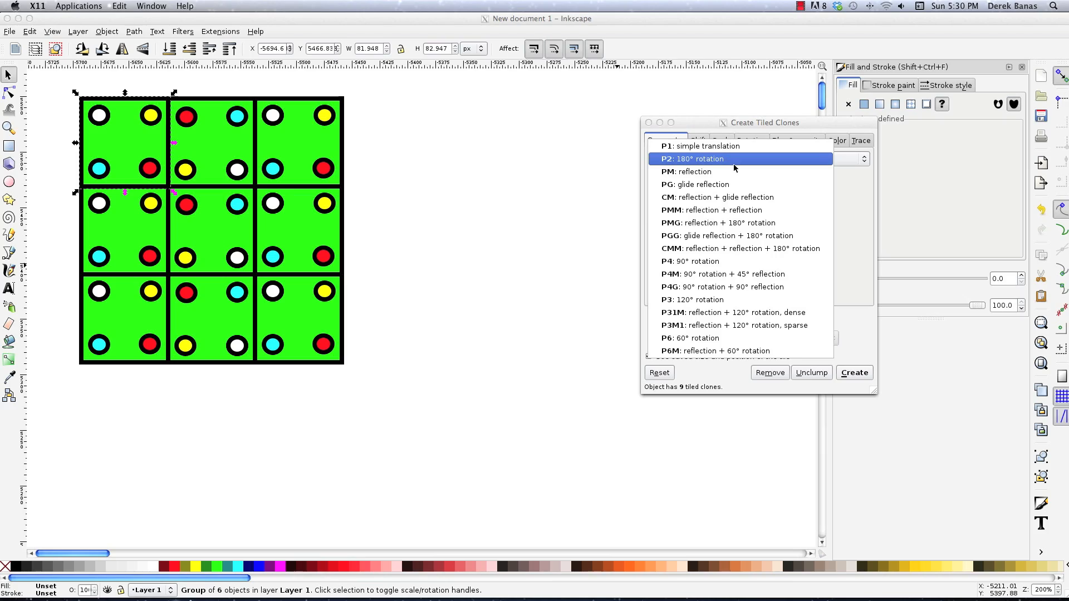
click(726, 171)
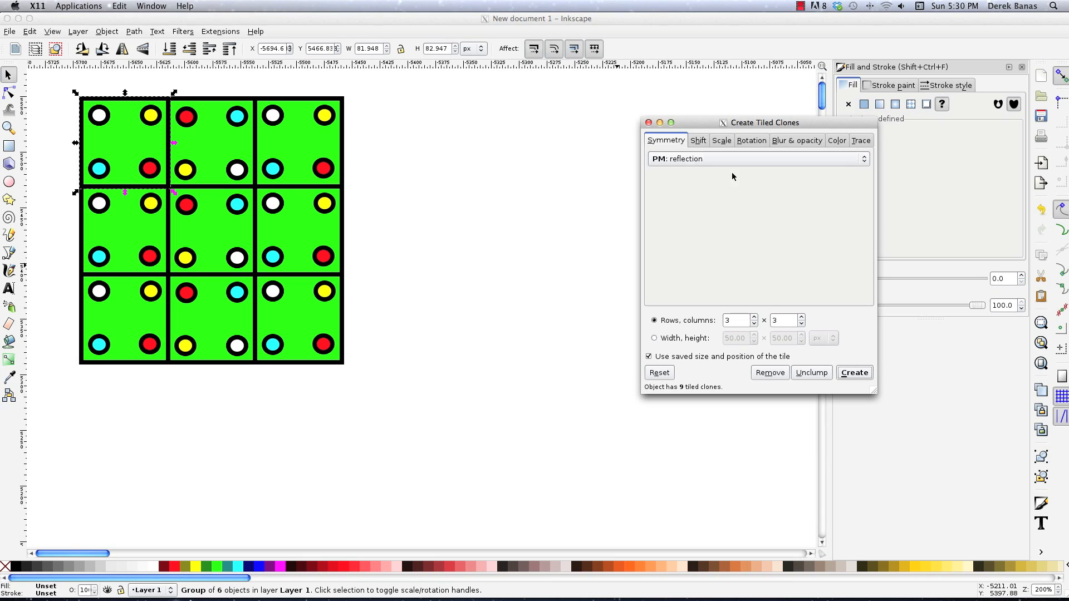
click(872, 377)
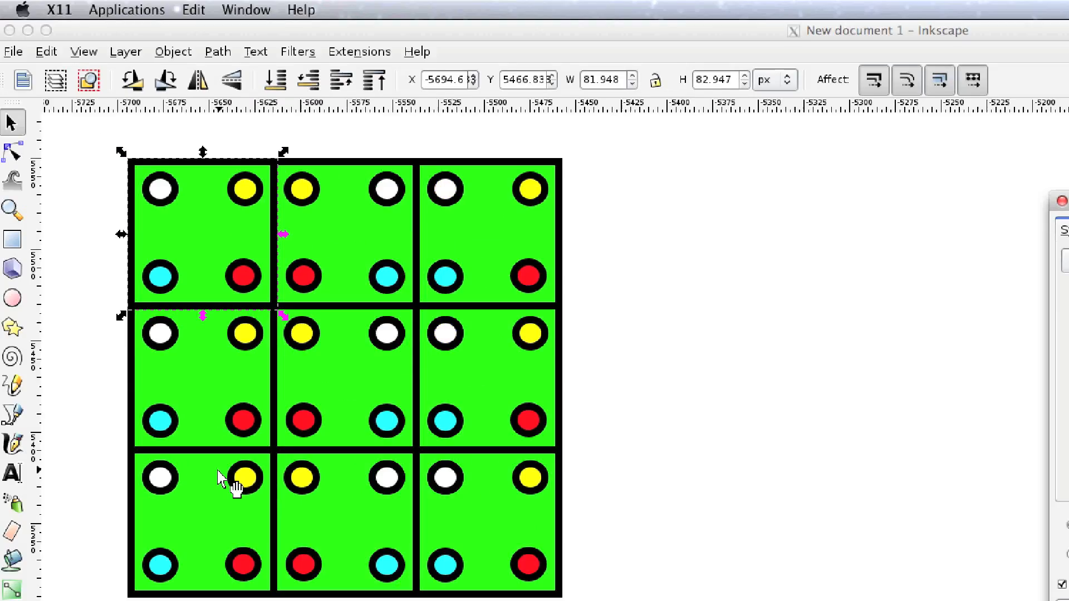
click(718, 159)
click(717, 173)
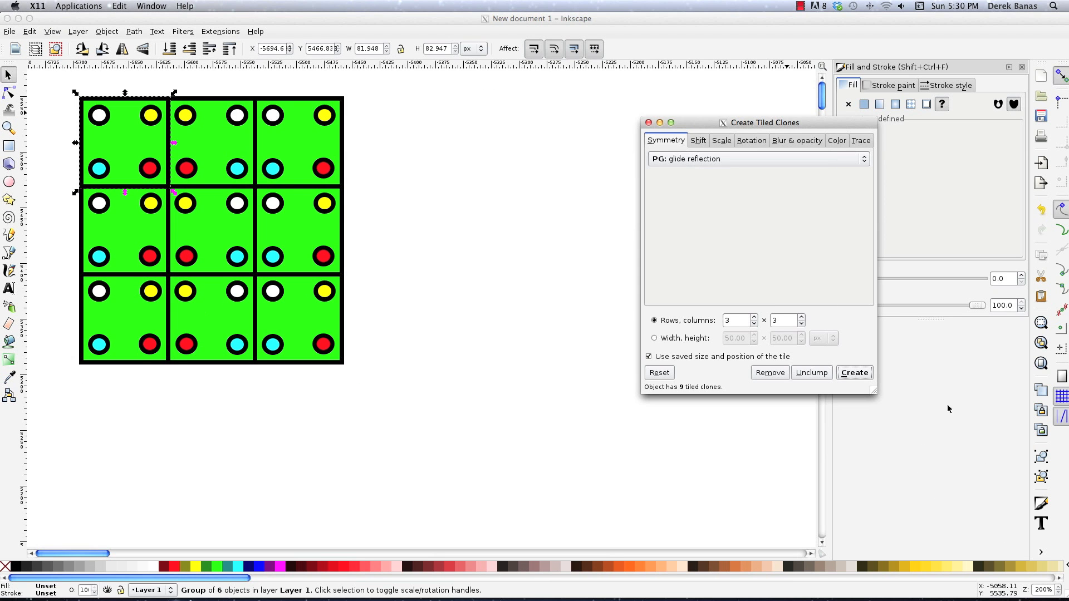
click(858, 377)
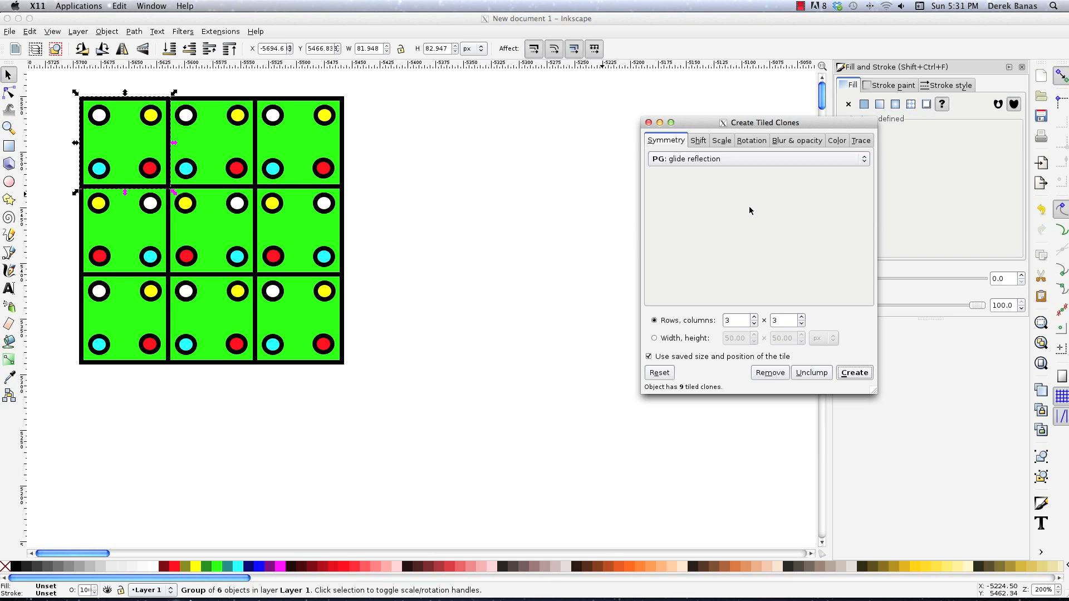
Close the Create Tiled Clones dialog and delete the grouped square with all its clones
click(402, 398)
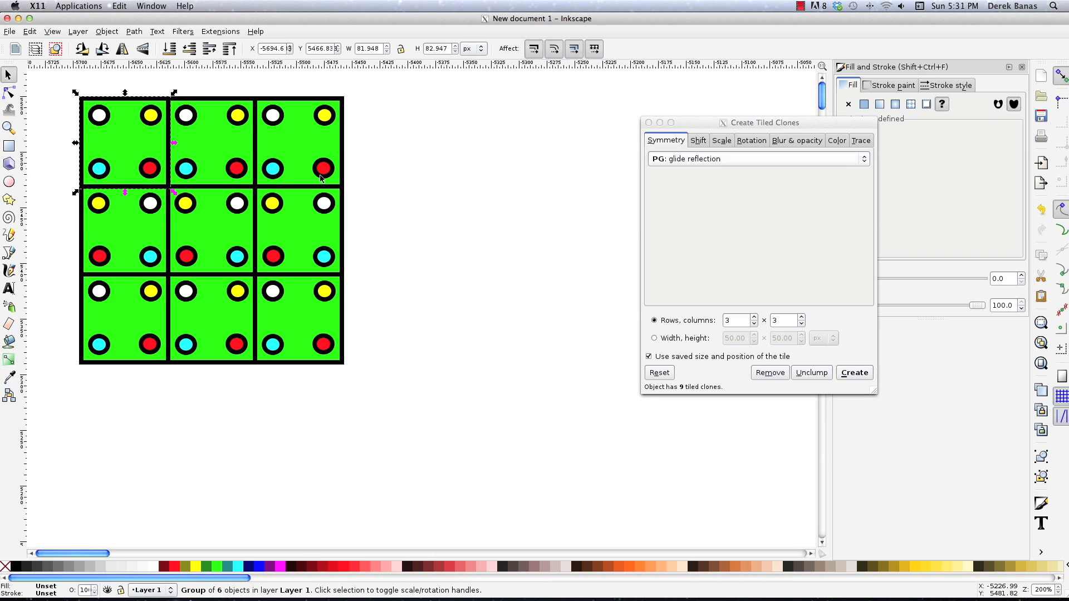
click(648, 123)
drag(64, 83, 433, 393)
key(Delete)
Draw a closed, lopsided heart-like path of curved segments with the Bezier tool, about 171 × 94 px
key(b)
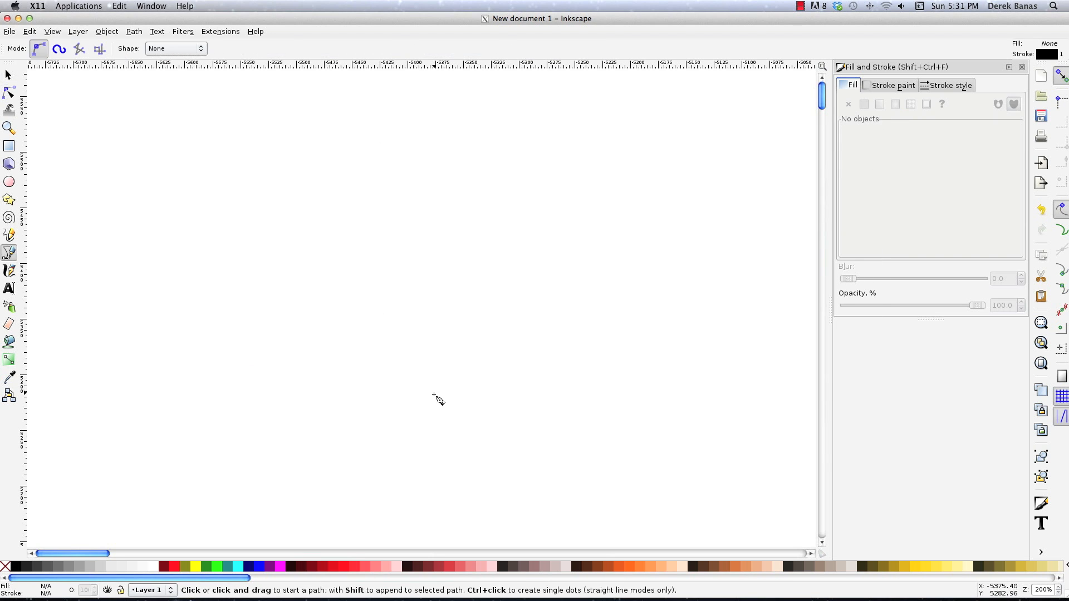
click(363, 231)
drag(277, 192, 273, 232)
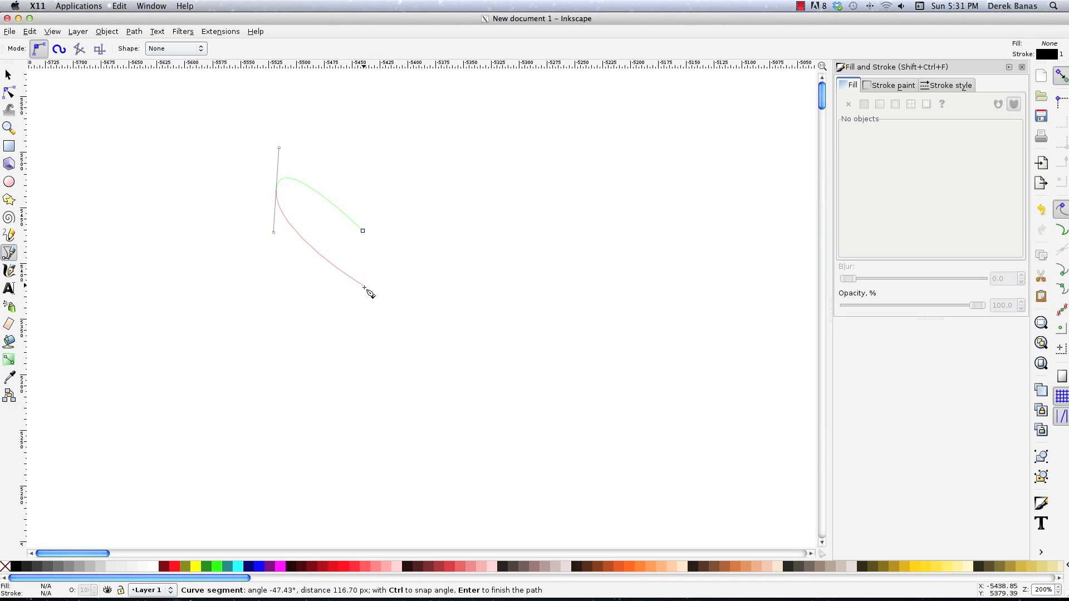
drag(366, 281, 409, 277)
drag(452, 216, 411, 181)
click(363, 230)
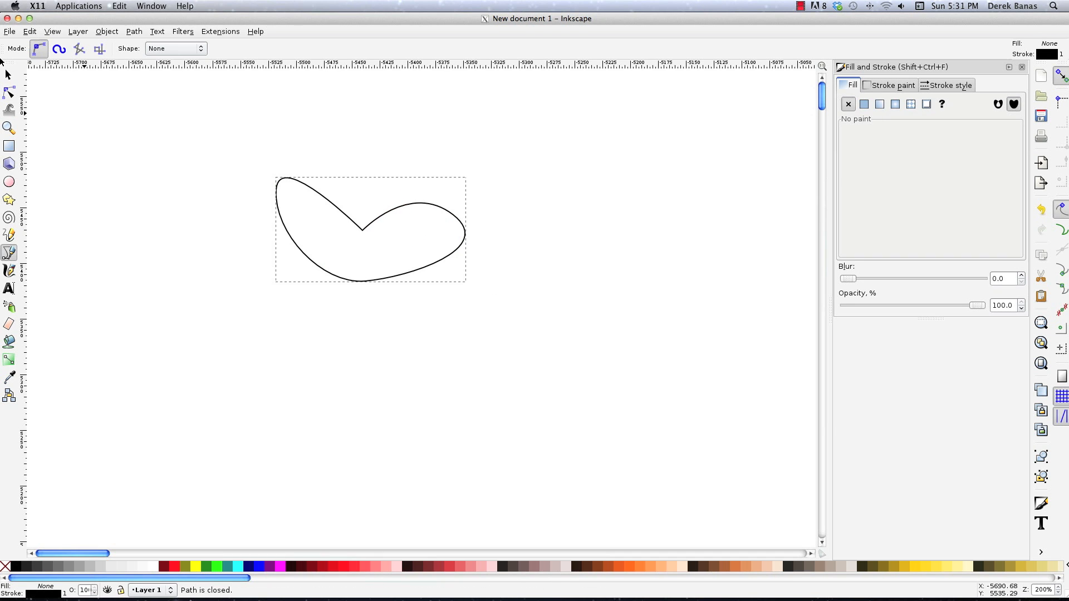
Move and shrink the heart path to about 88 × 62 px in the canvas's upper-left area and set its stroke width to 6
click(8, 75)
drag(362, 232, 217, 206)
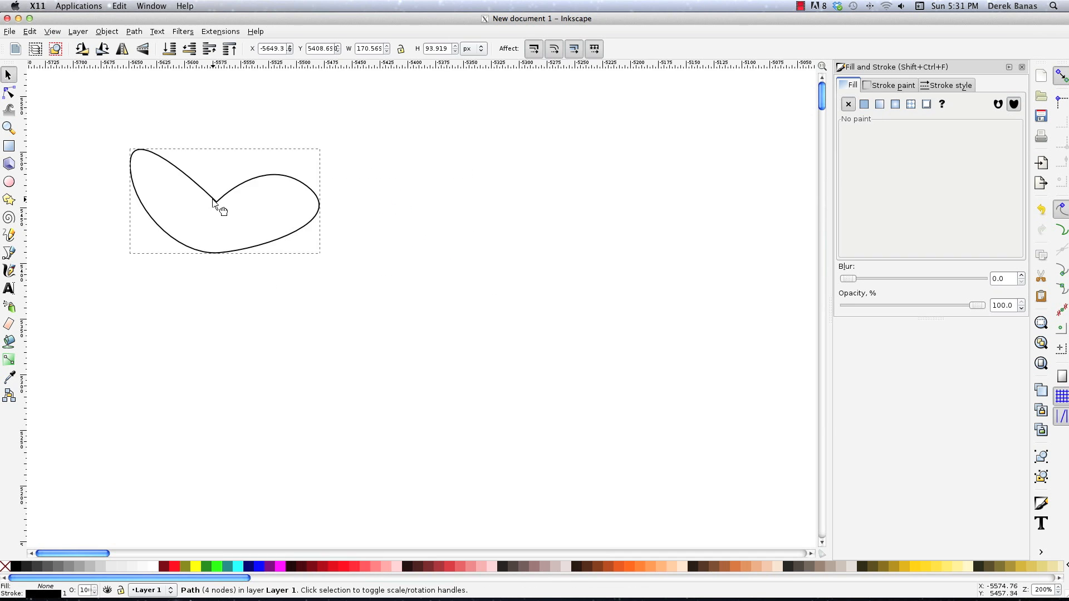
drag(323, 257, 274, 236)
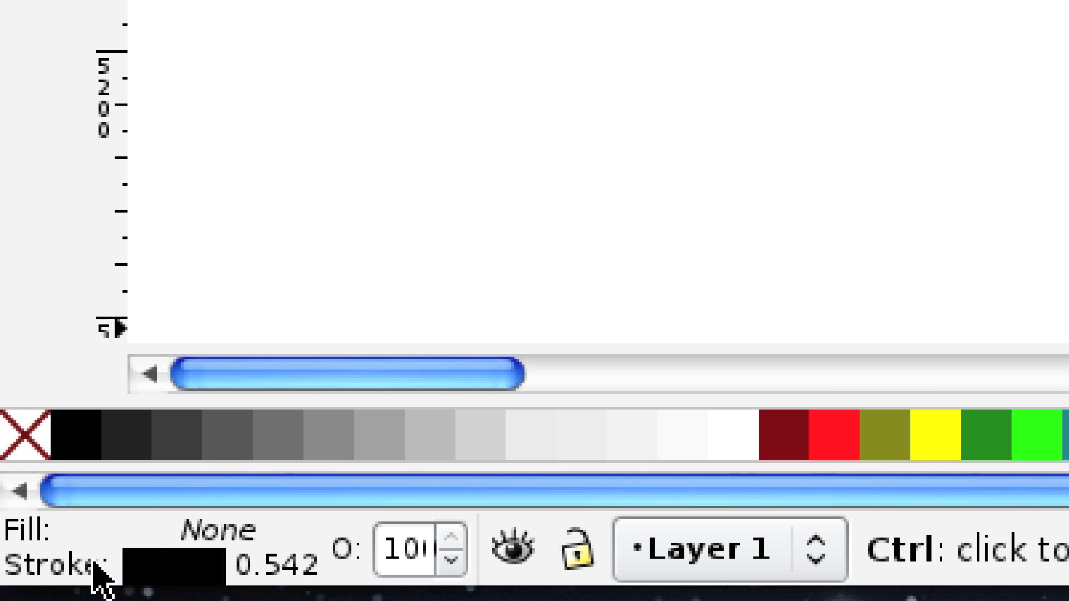
right_click(245, 566)
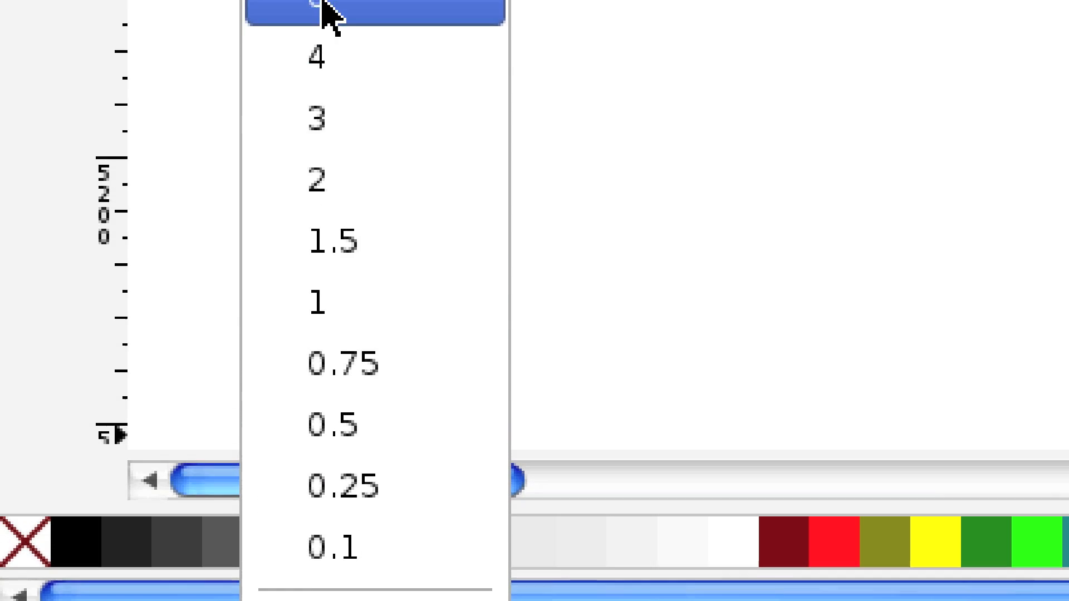
click(375, 52)
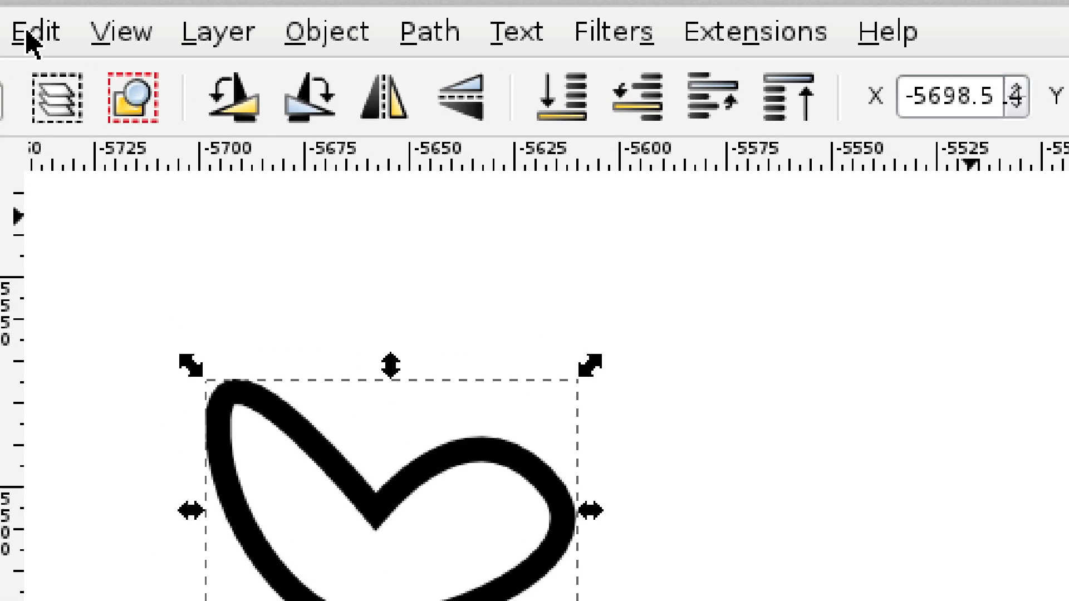
Create 3 × 3 tiled clones of the heart path with P1: simple translation symmetry
click(29, 32)
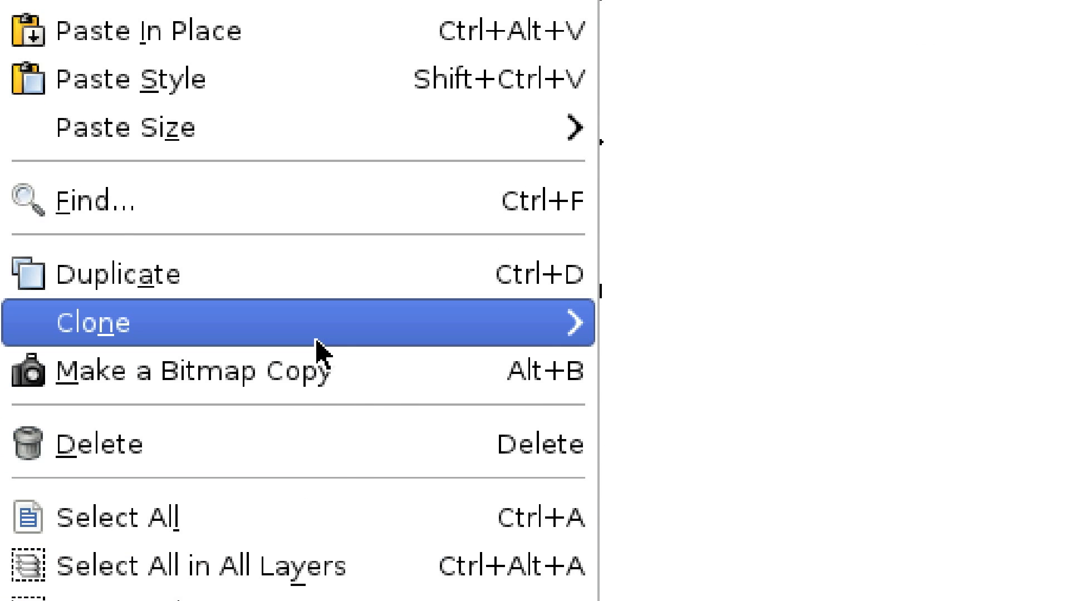
mouse_move(312, 334)
click(749, 377)
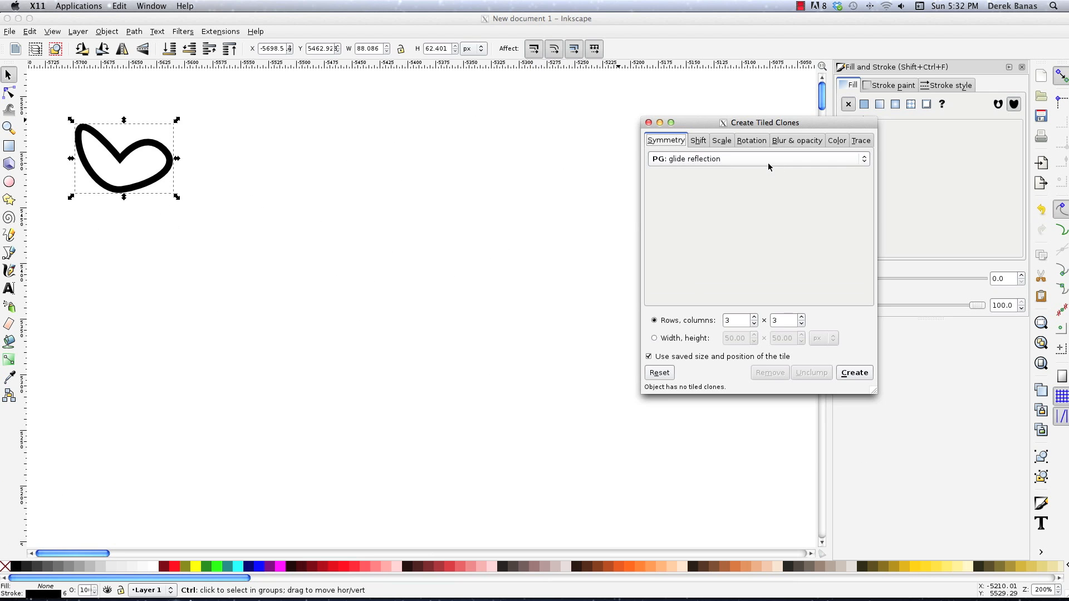
click(769, 167)
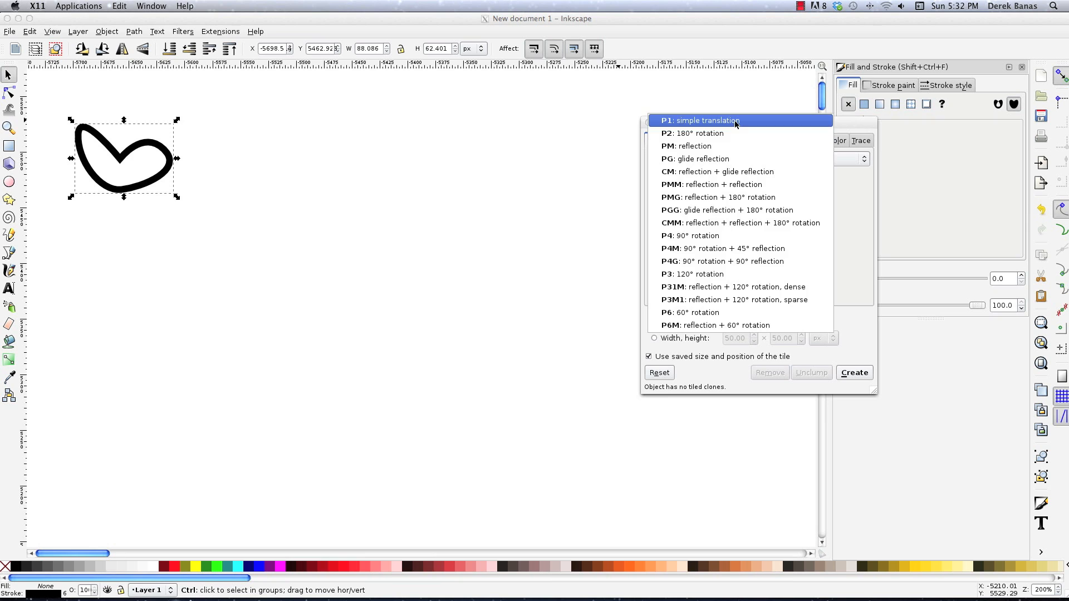
click(734, 123)
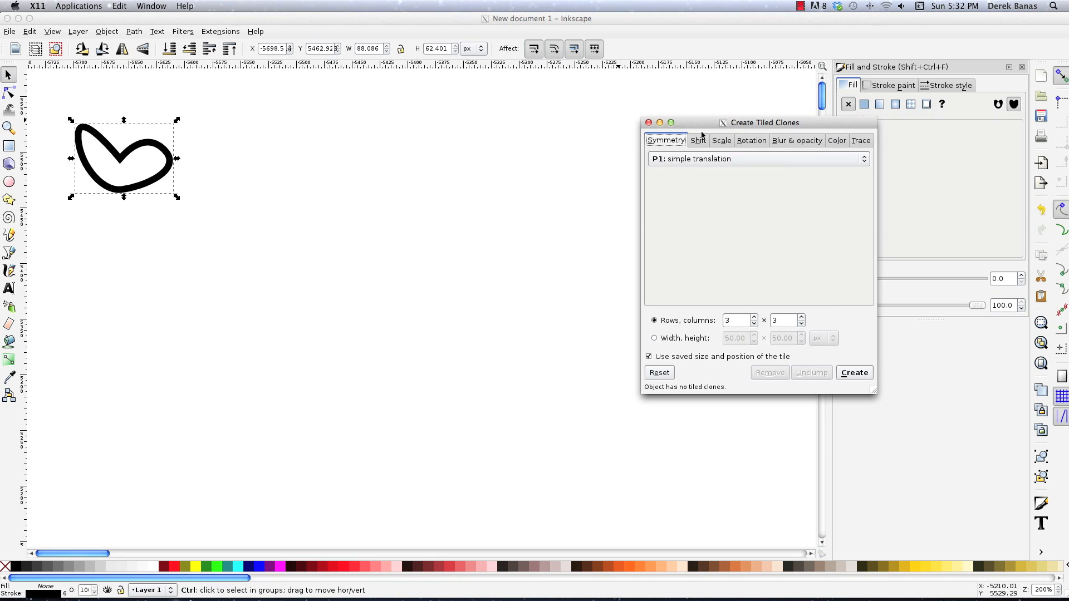
click(855, 375)
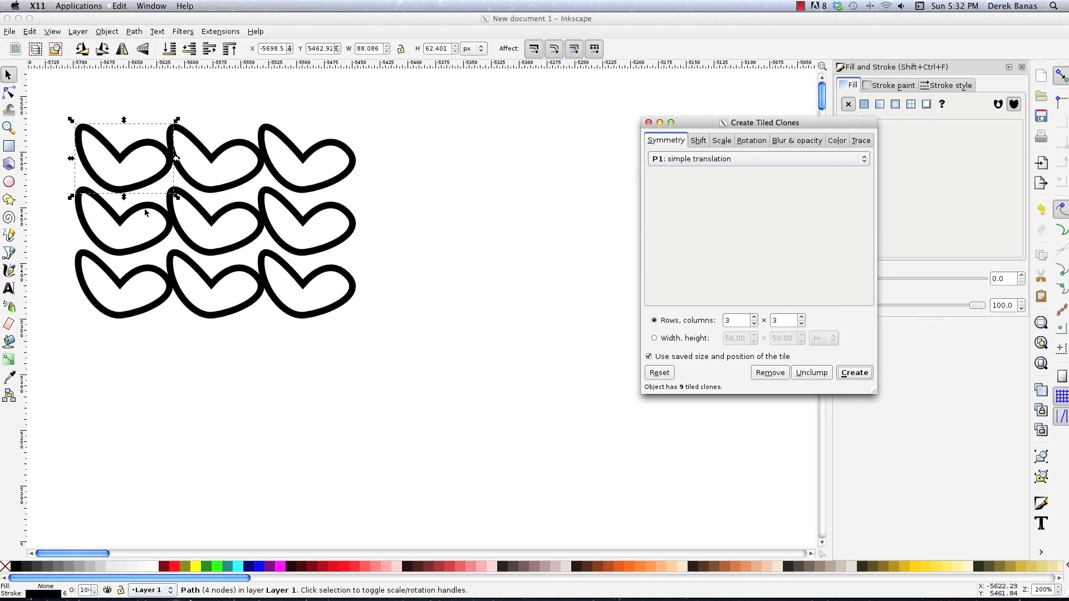
Recreate the heart's tiled clones with P2: 180° rotation symmetry, and again with PM: reflection
click(757, 159)
click(724, 170)
click(845, 372)
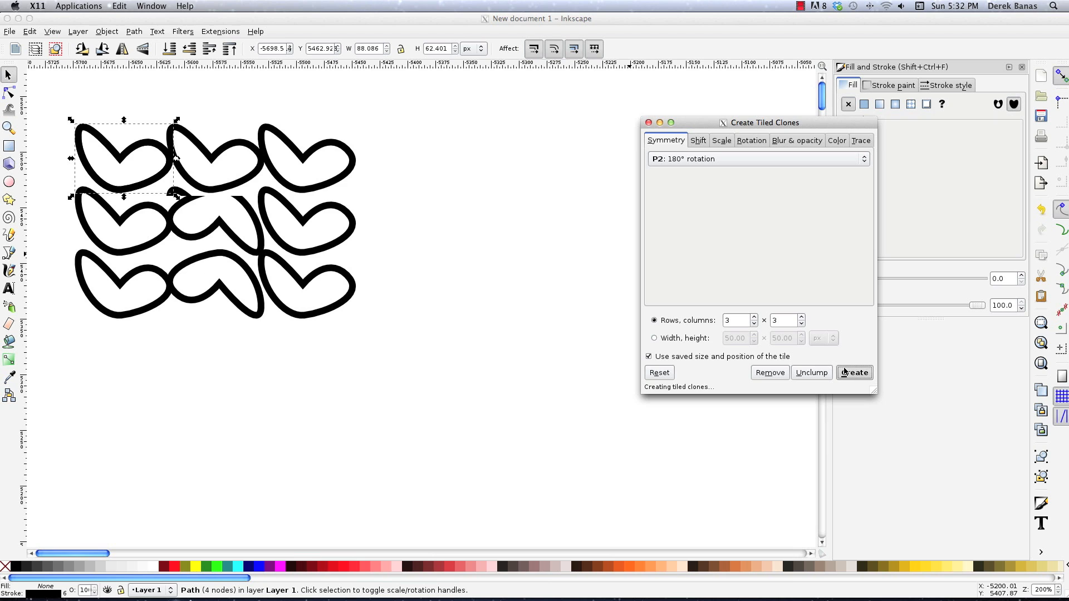
click(757, 159)
click(741, 177)
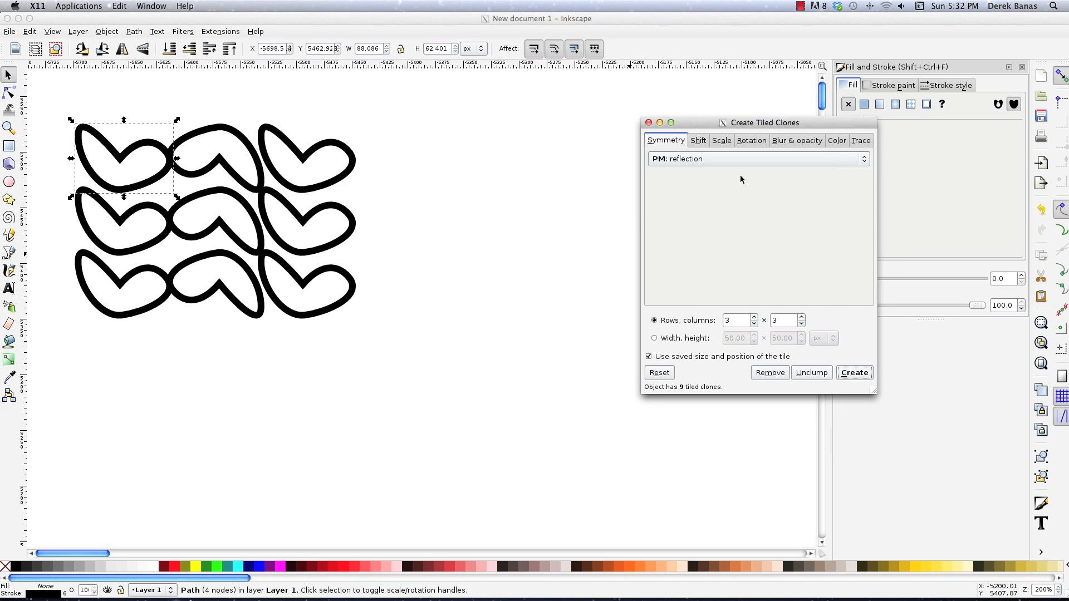
click(855, 373)
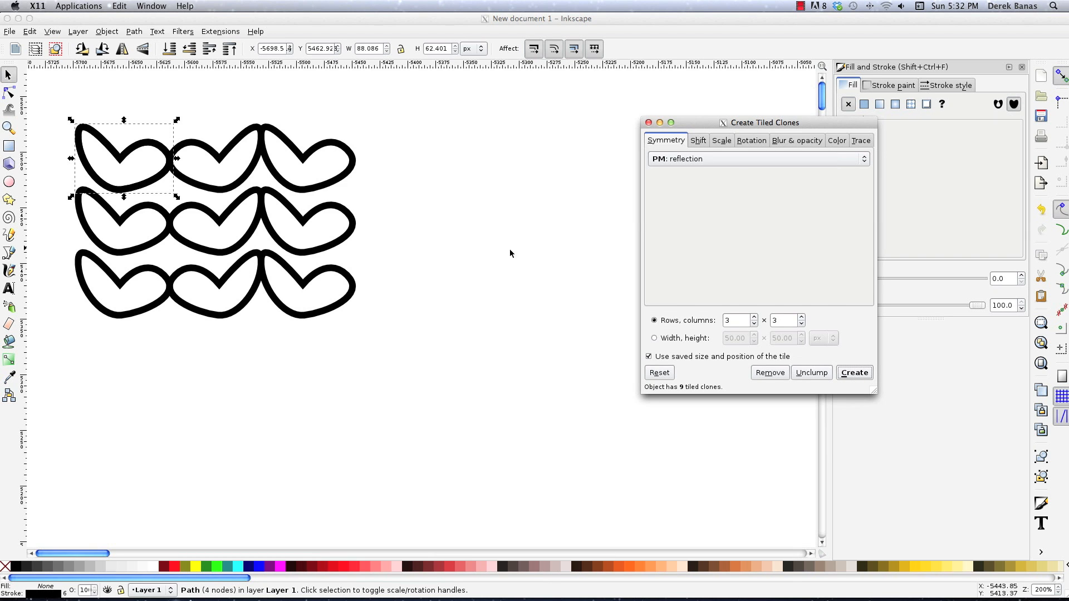
Regenerate the heart's tiled clones with PG: glide reflection symmetry, and again with P4: 90° rotation
click(791, 162)
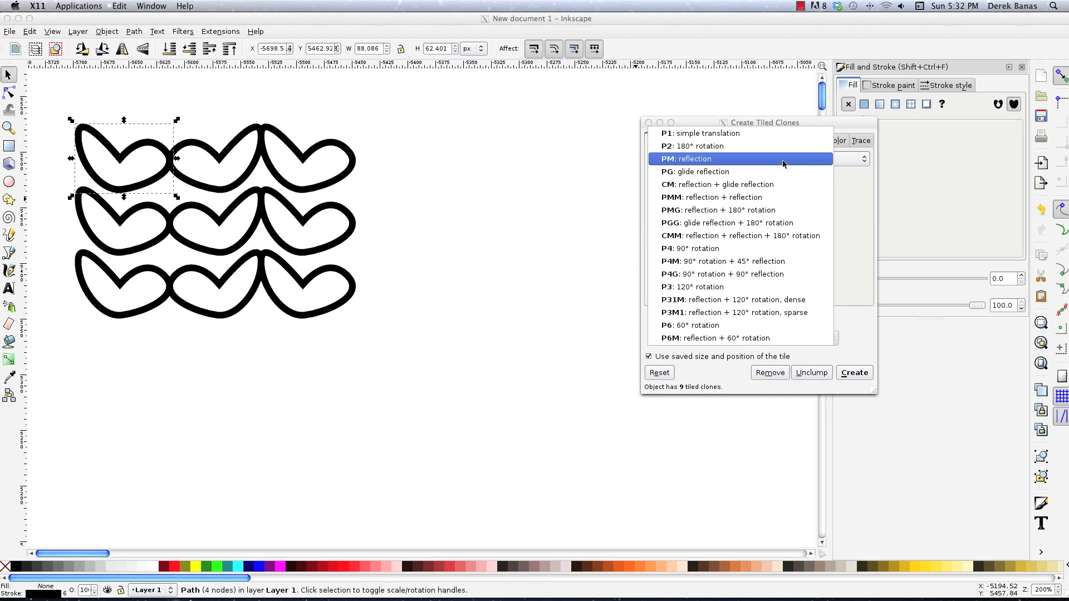
click(746, 178)
click(855, 373)
click(735, 160)
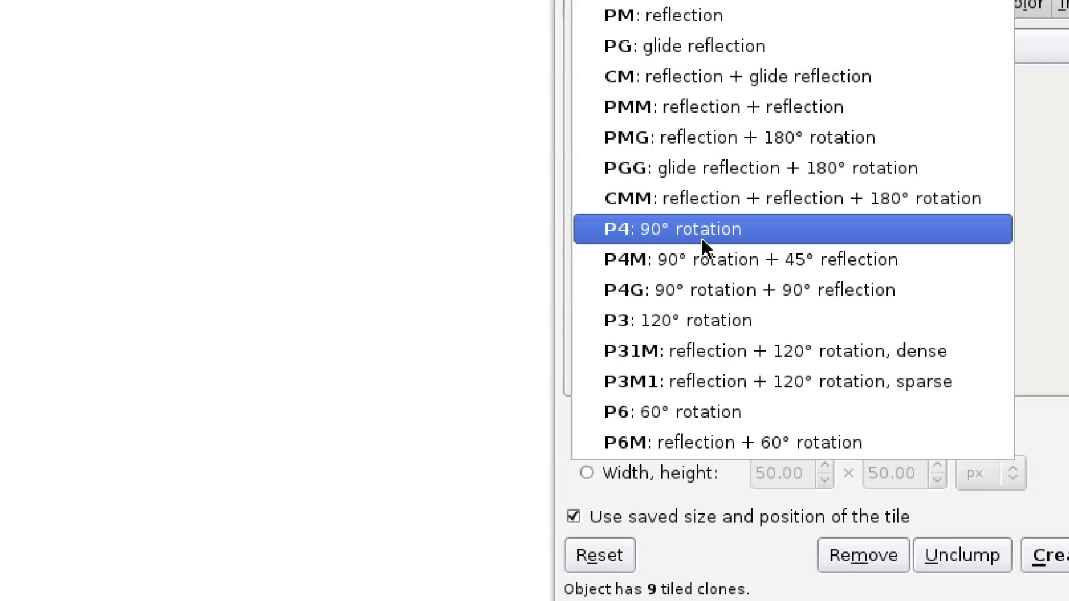
click(705, 236)
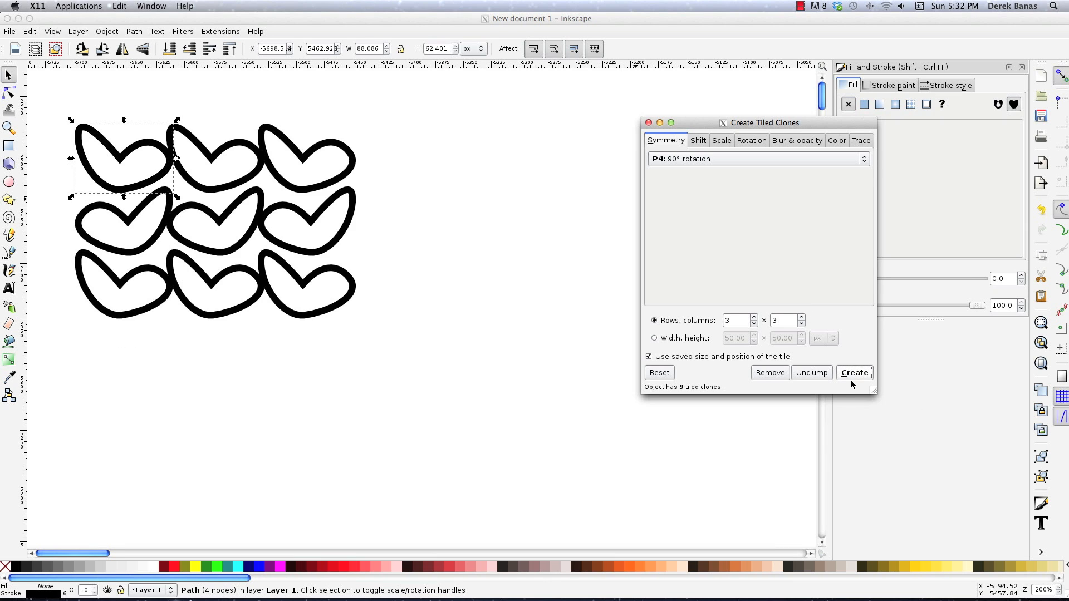
click(853, 373)
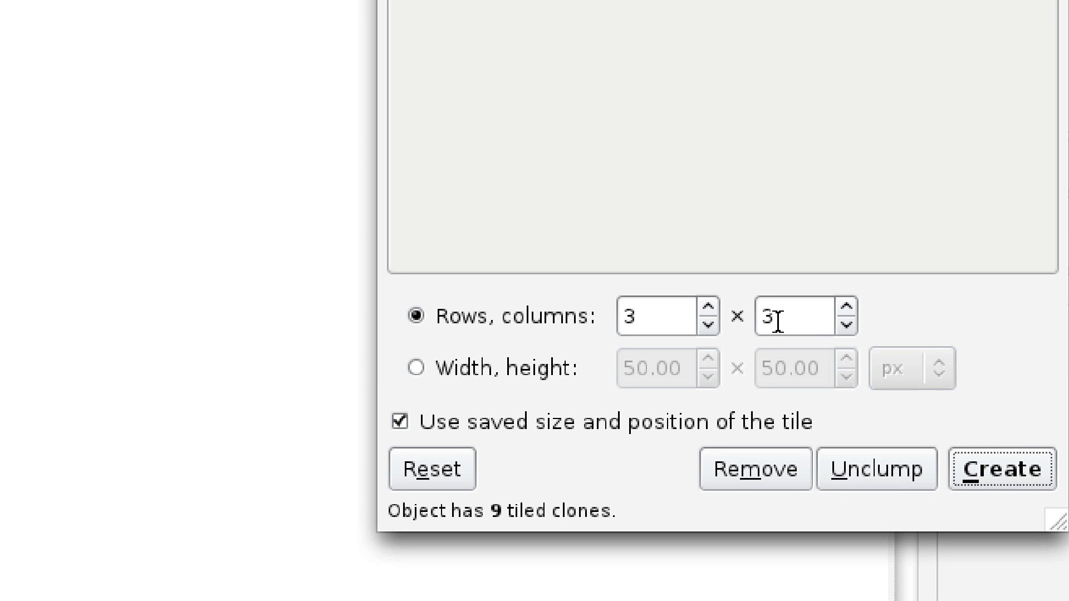
Set the tiling to 4 rows and 4 columns and recreate the heart's P4 clones
click(740, 320)
drag(740, 319, 722, 319)
text(4)
click(804, 312)
drag(804, 313, 746, 312)
text(4)
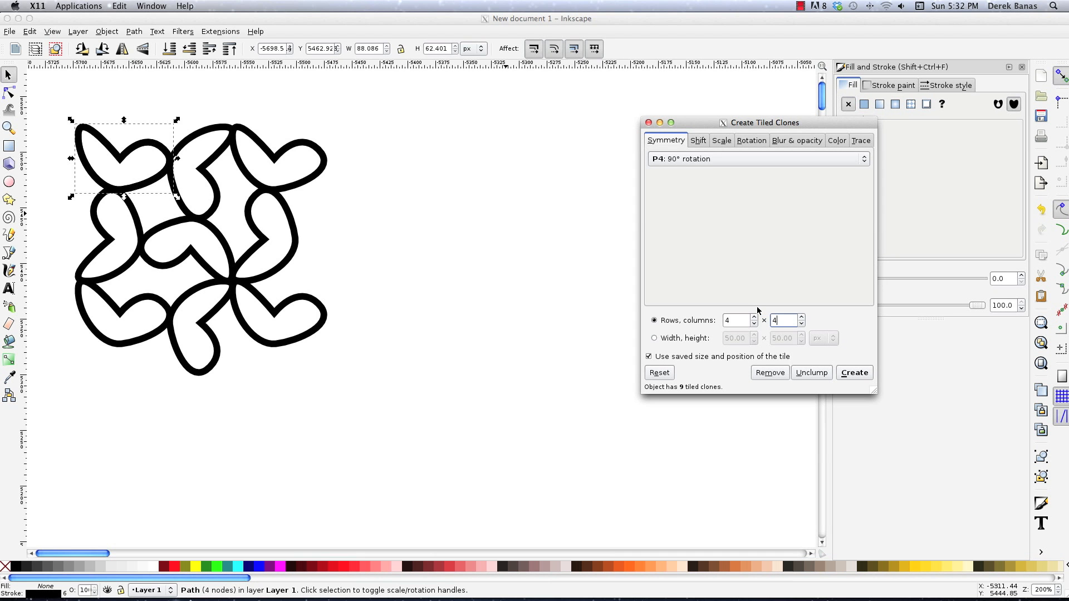
click(946, 433)
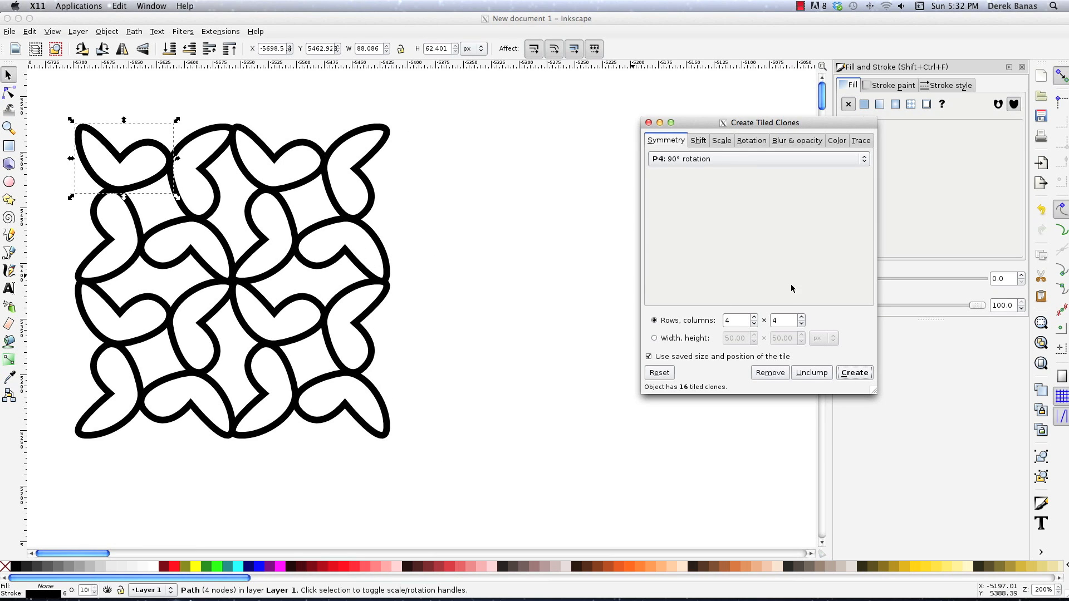
Recreate the heart's tiled clones with P3: 120° rotation symmetry, and again with P6: 60° rotation
click(724, 160)
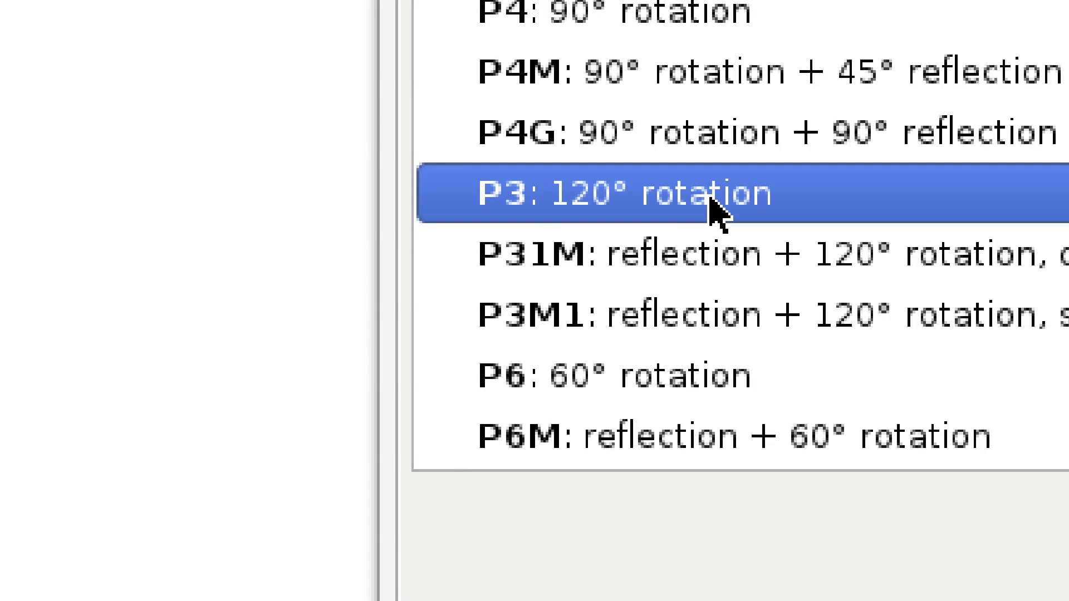
click(711, 198)
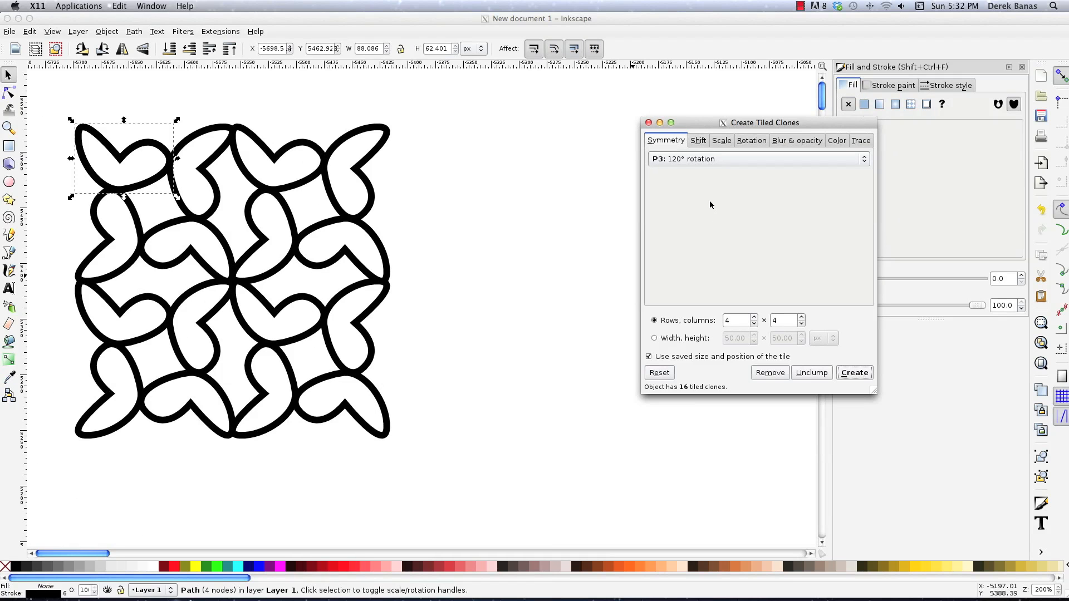
click(860, 373)
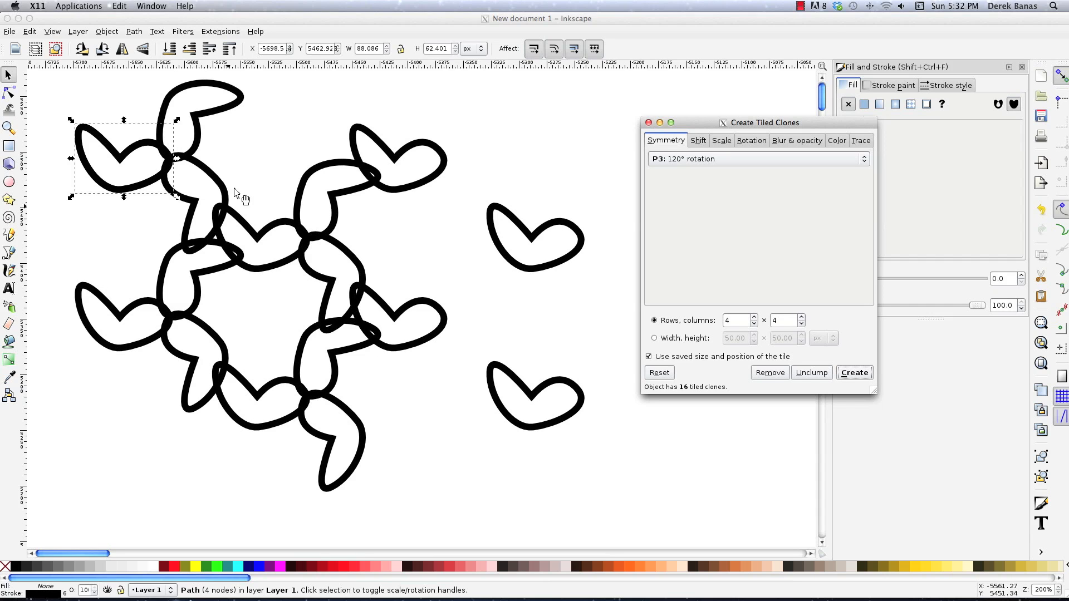
click(747, 162)
click(733, 200)
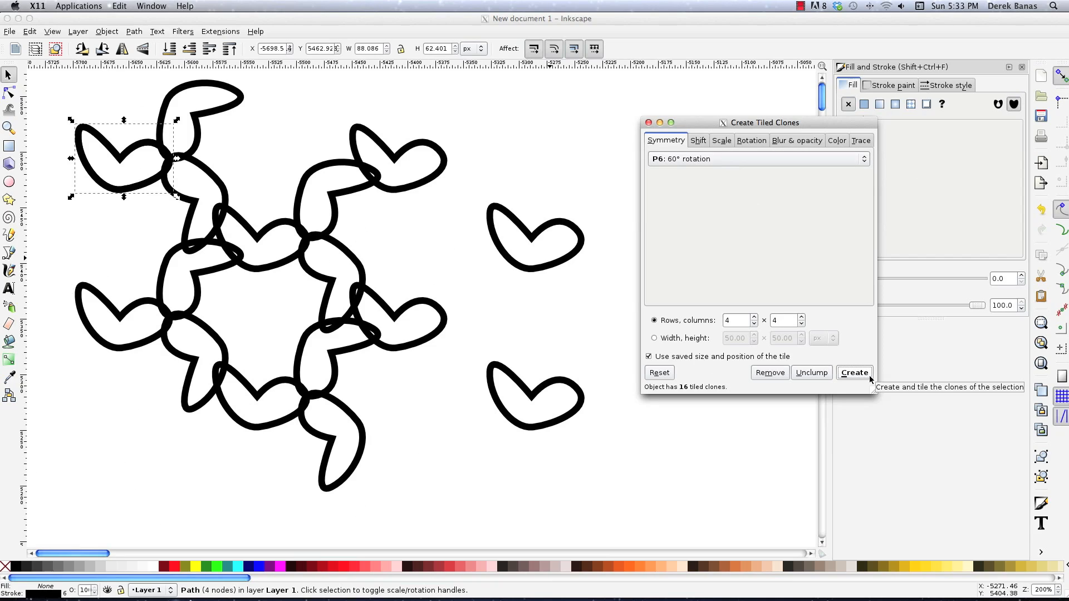
click(859, 377)
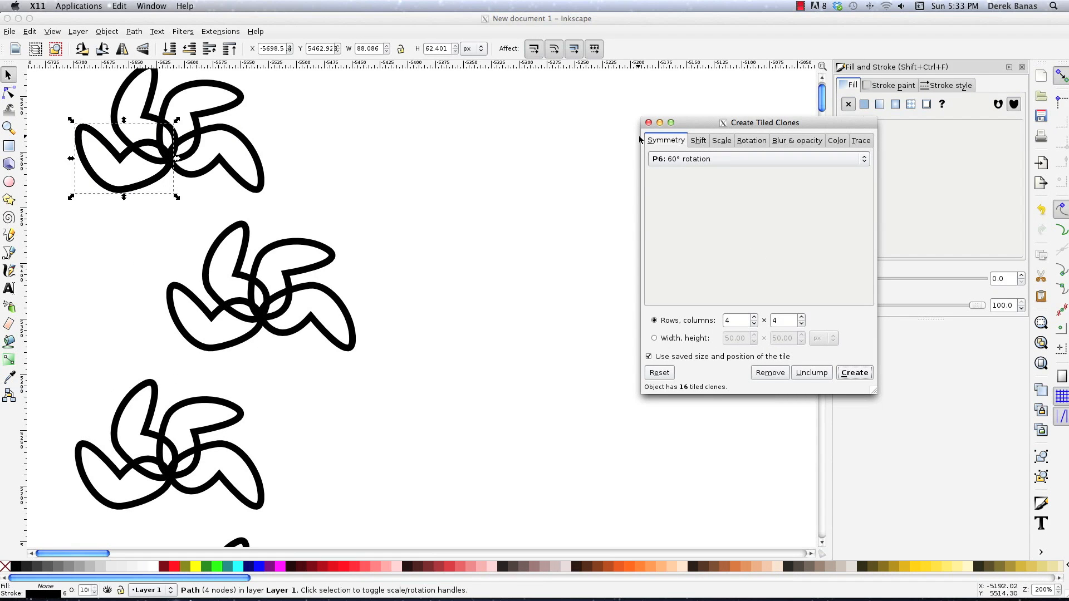
Clear the heart and its clones from the canvas and draw a four-cornered regular polygon about 149 px high
click(649, 122)
click(398, 350)
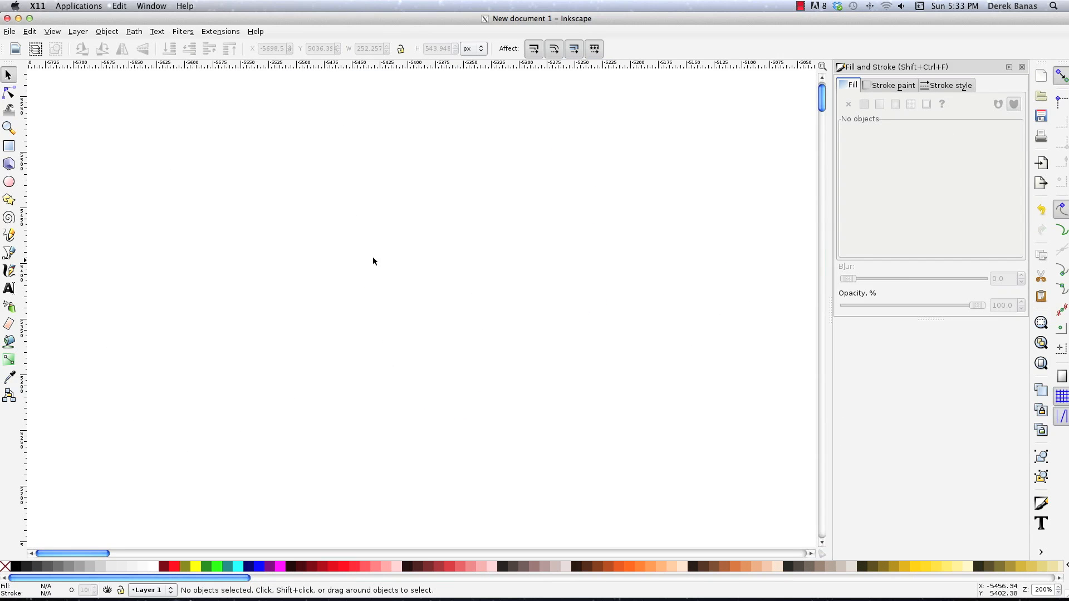
key(asterisk)
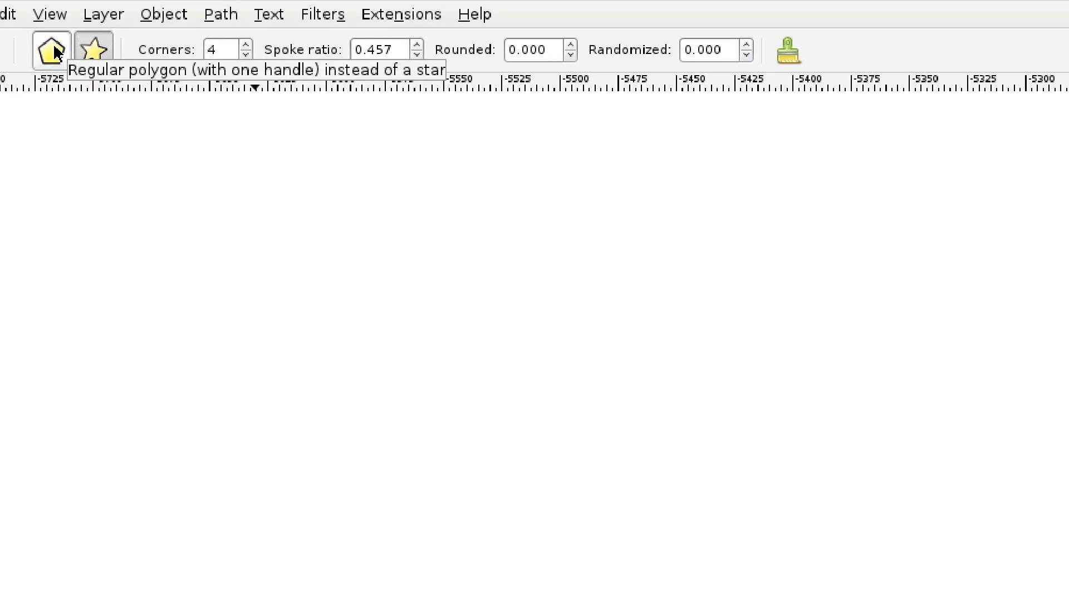
click(53, 49)
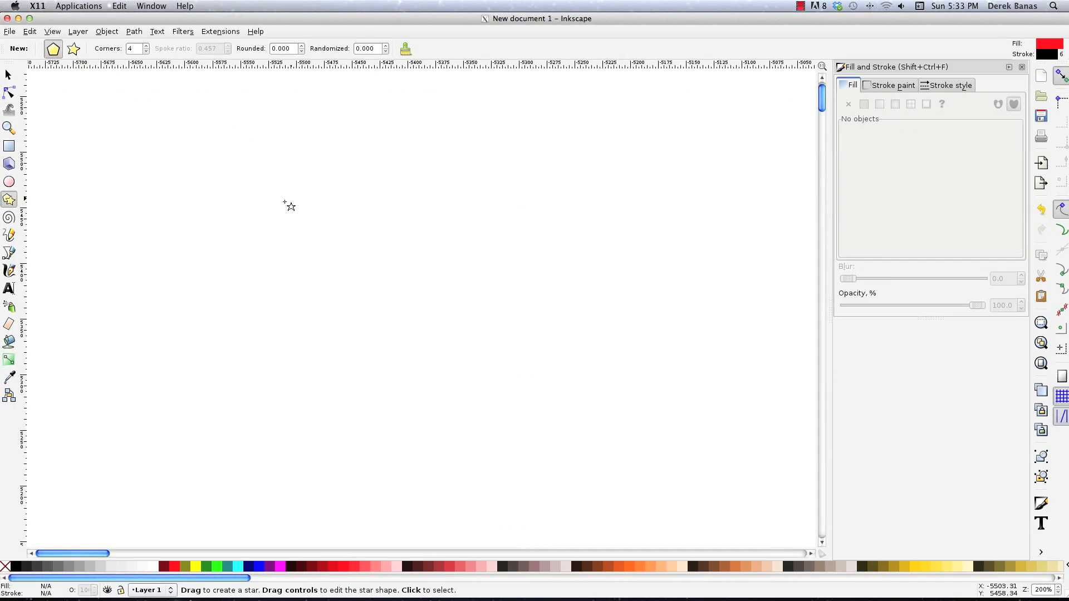
drag(325, 191, 327, 273)
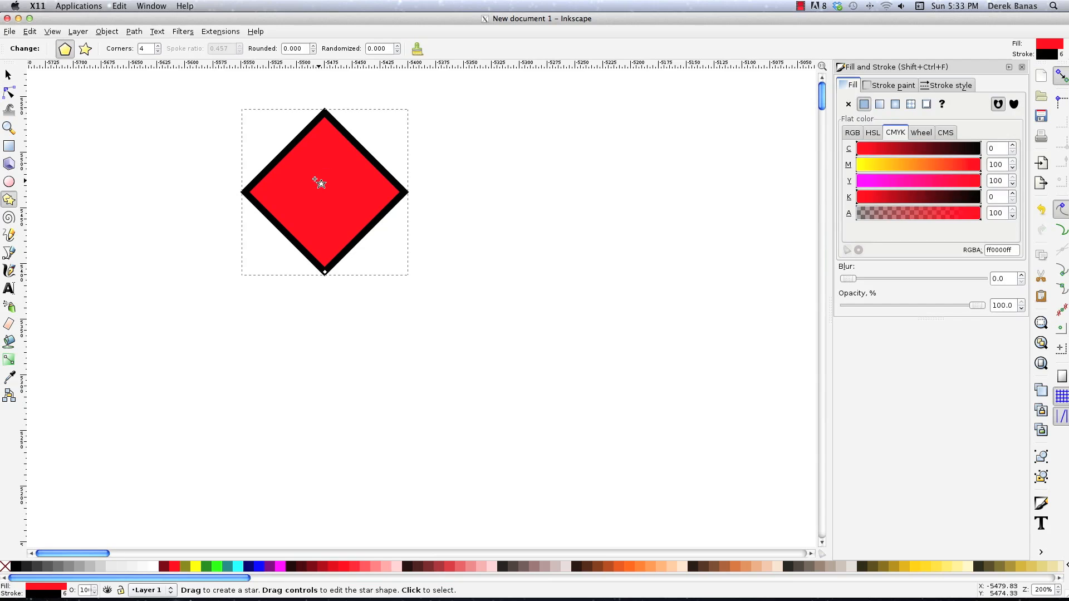
Resize the red polygon to 90 px wide and 150 px high and move it nearer the canvas's left edge
key(s)
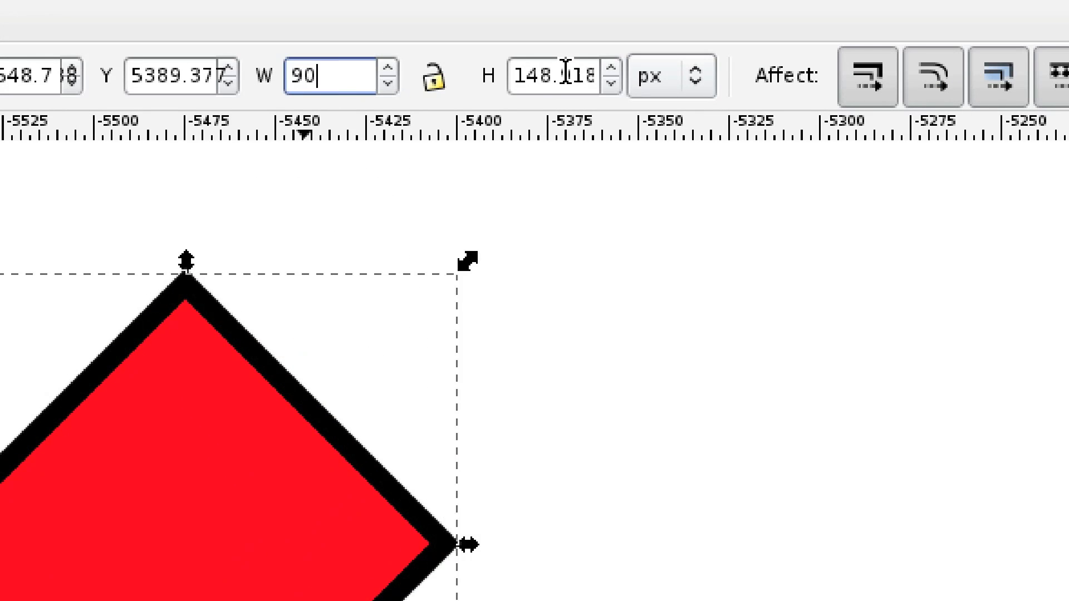
click(443, 48)
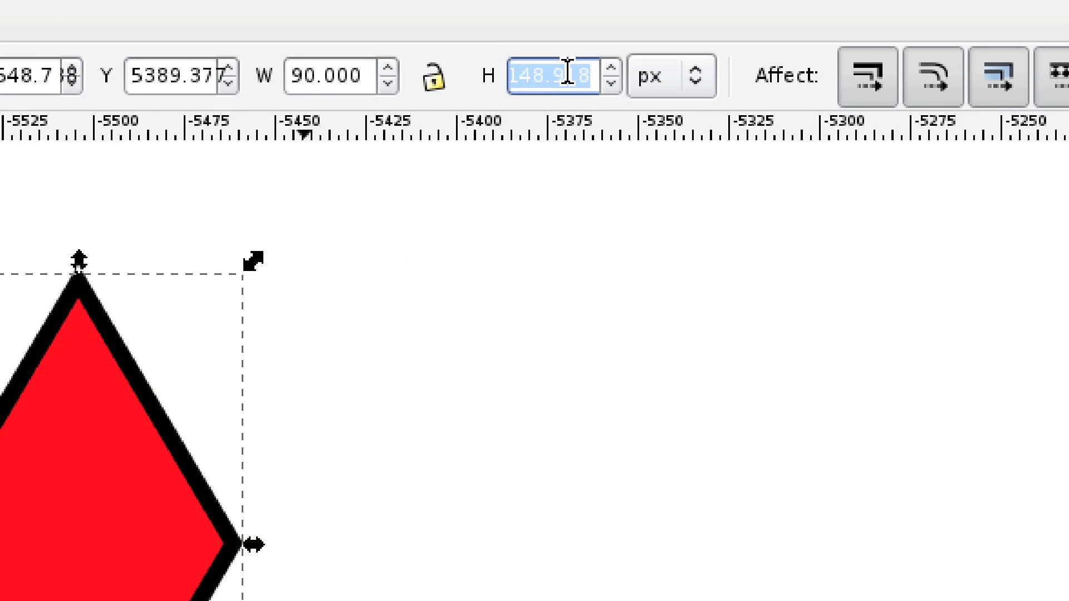
text(1)
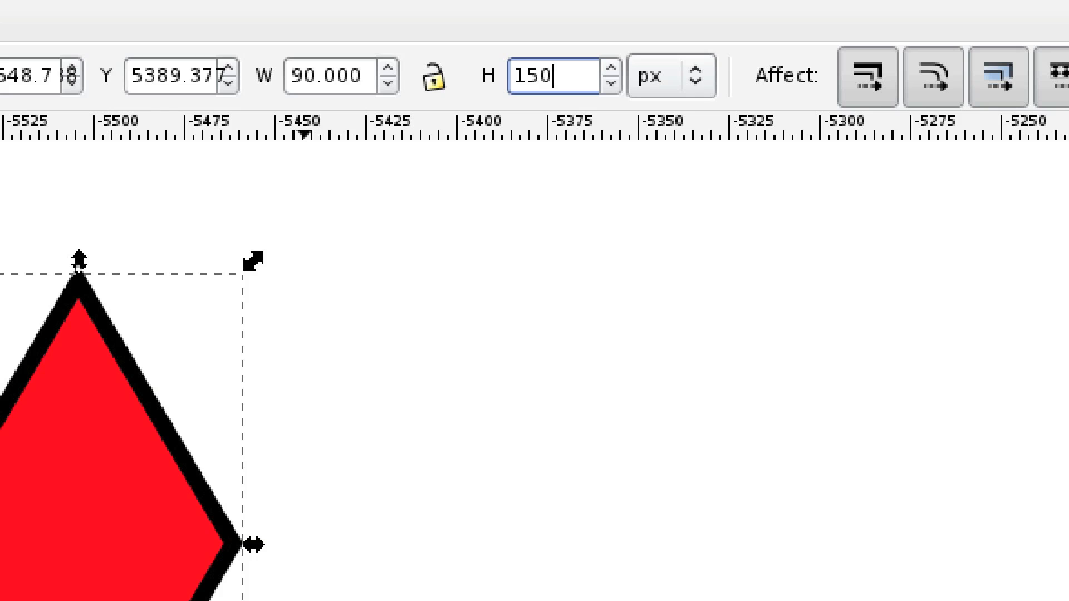
text(50)
key(Return)
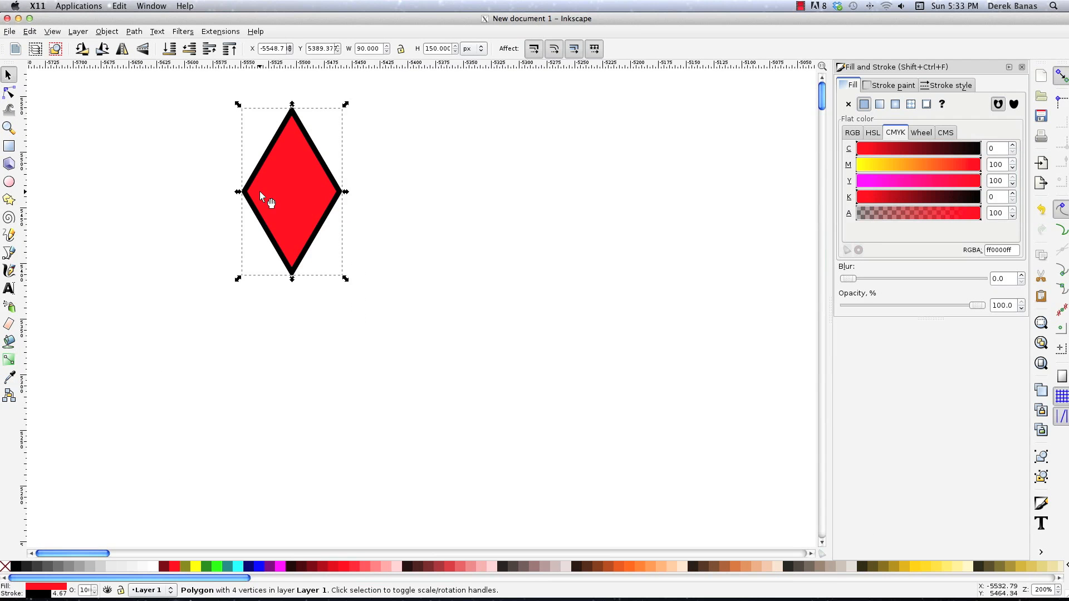
drag(269, 200, 151, 192)
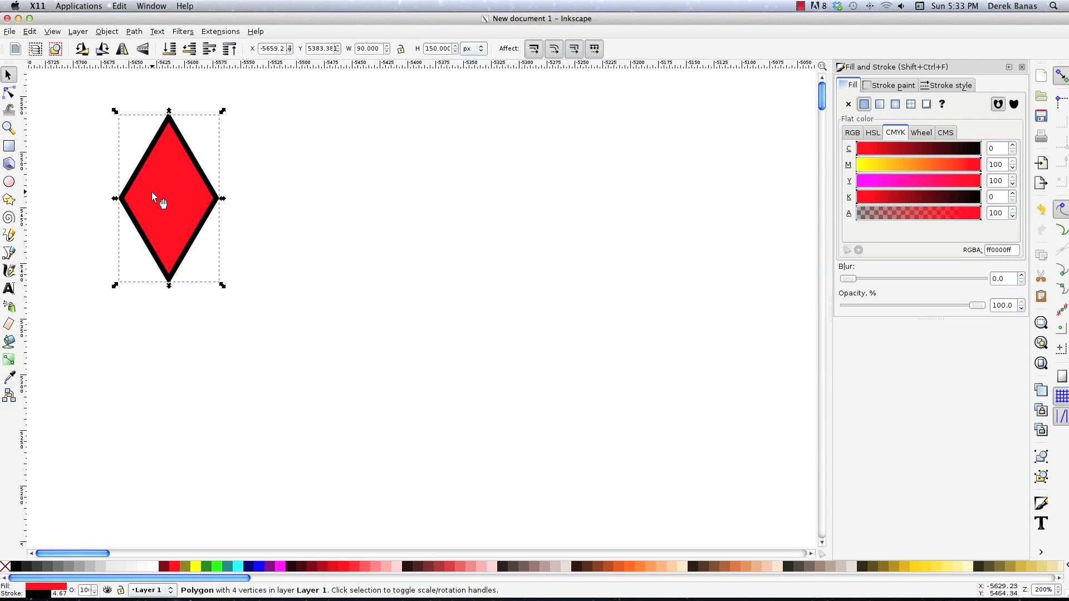
Create 4 × 4 tiled clones of the red diamond with P1: simple translation symmetry
click(31, 32)
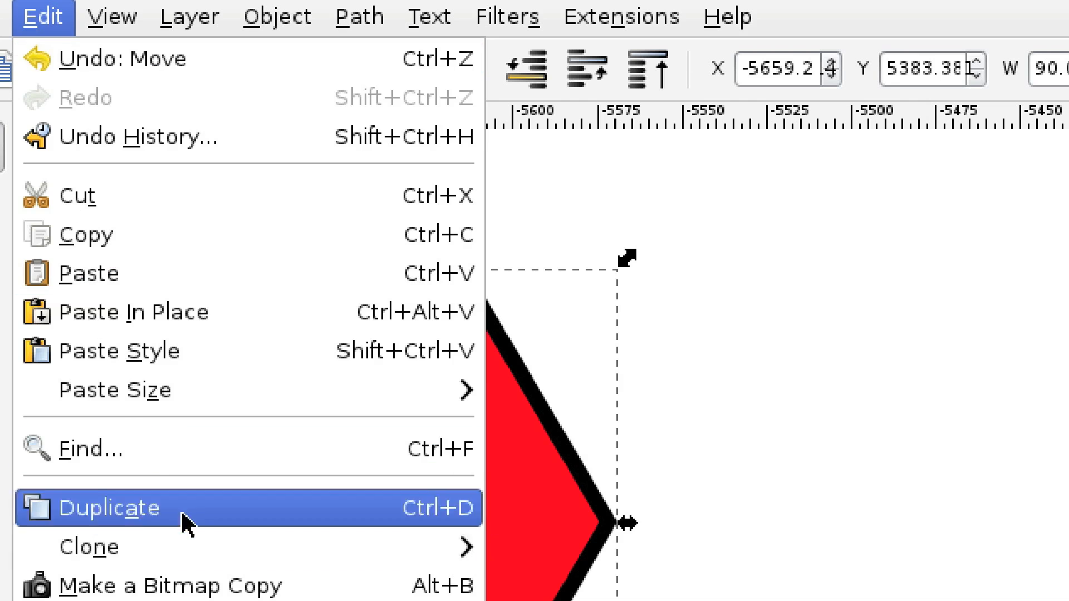
mouse_move(117, 208)
click(686, 467)
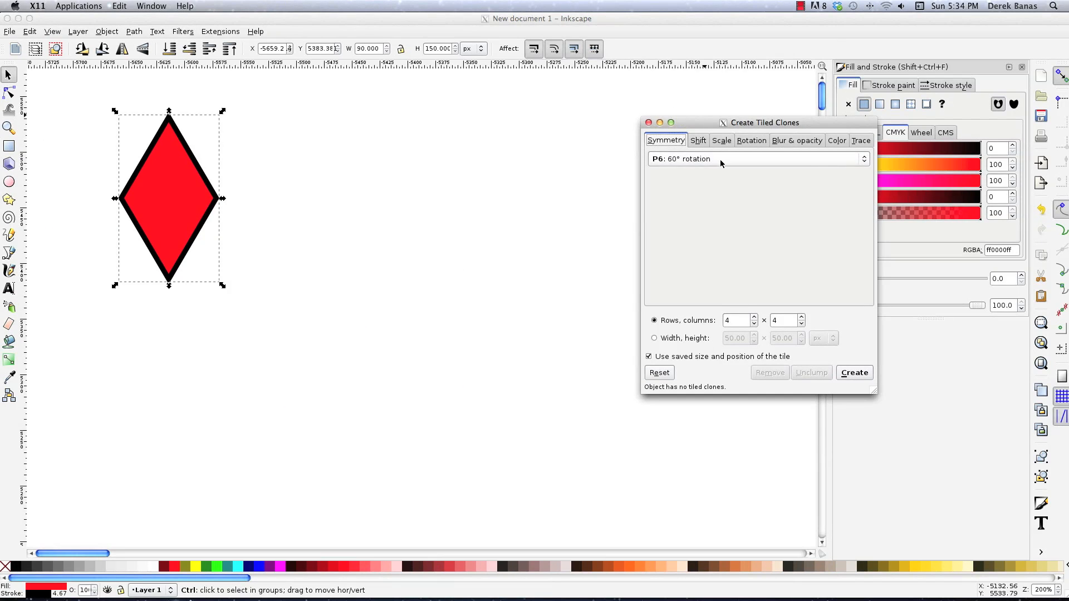
click(720, 162)
scroll(718, 66, up, 3)
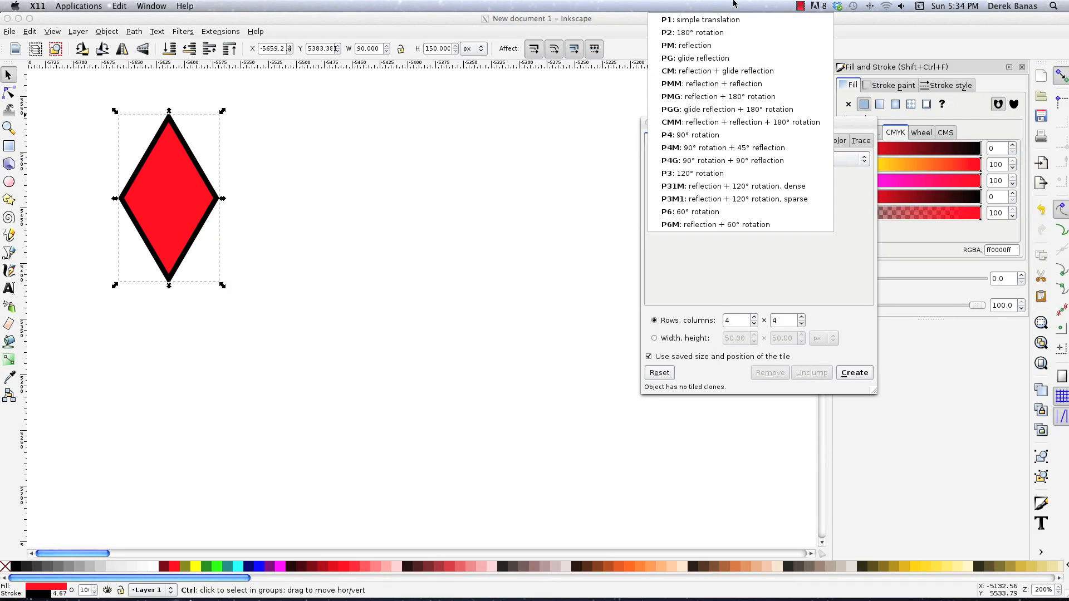
click(718, 12)
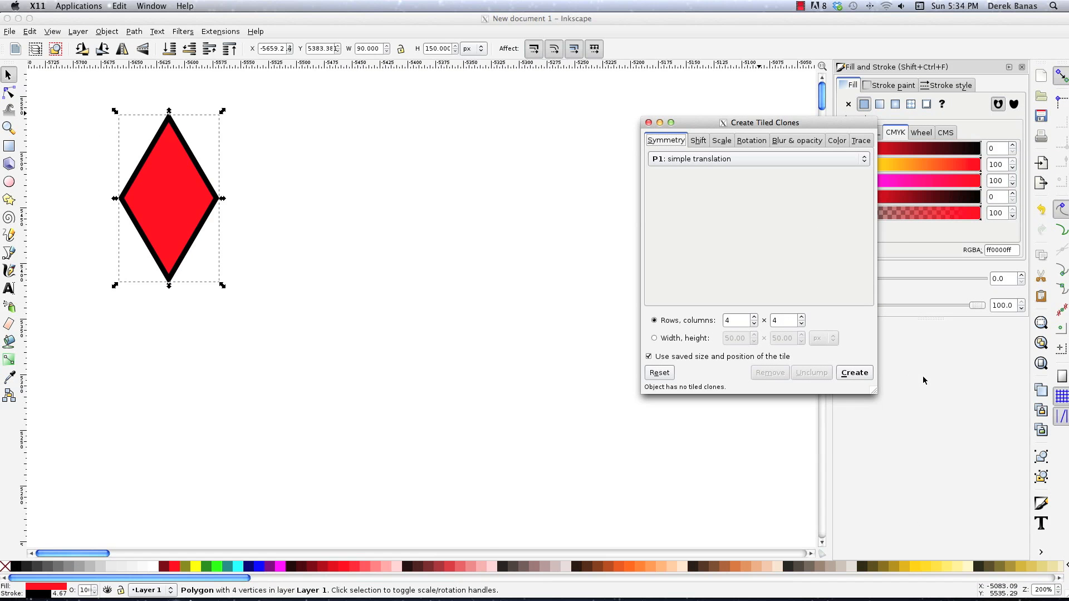
click(854, 373)
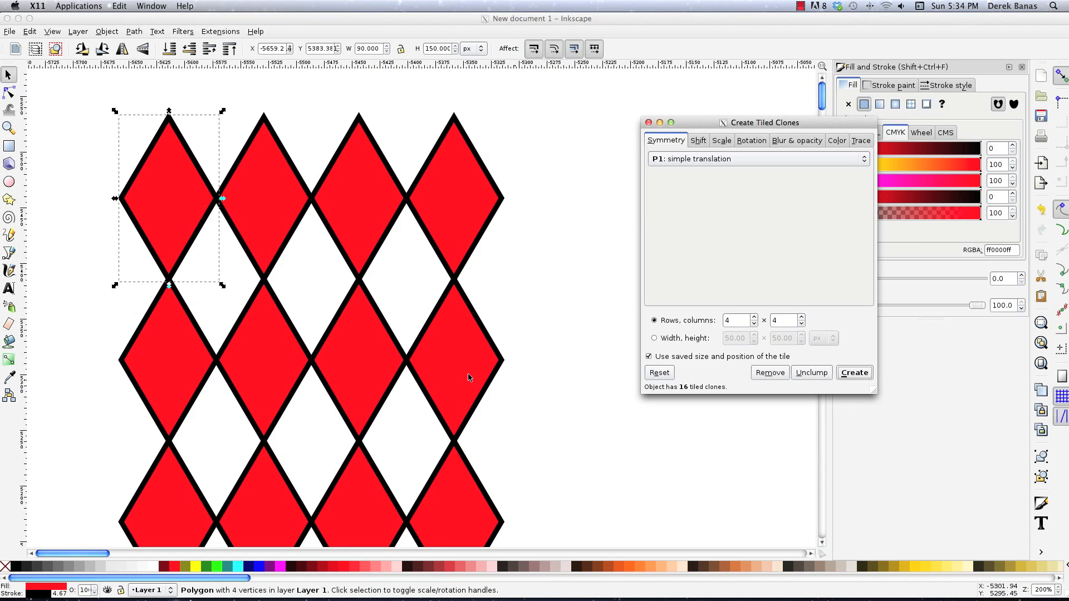
Reset the tiled clone parameters, including the scale, rotation, blur and opacity, and color settings, and open the trace options
click(714, 159)
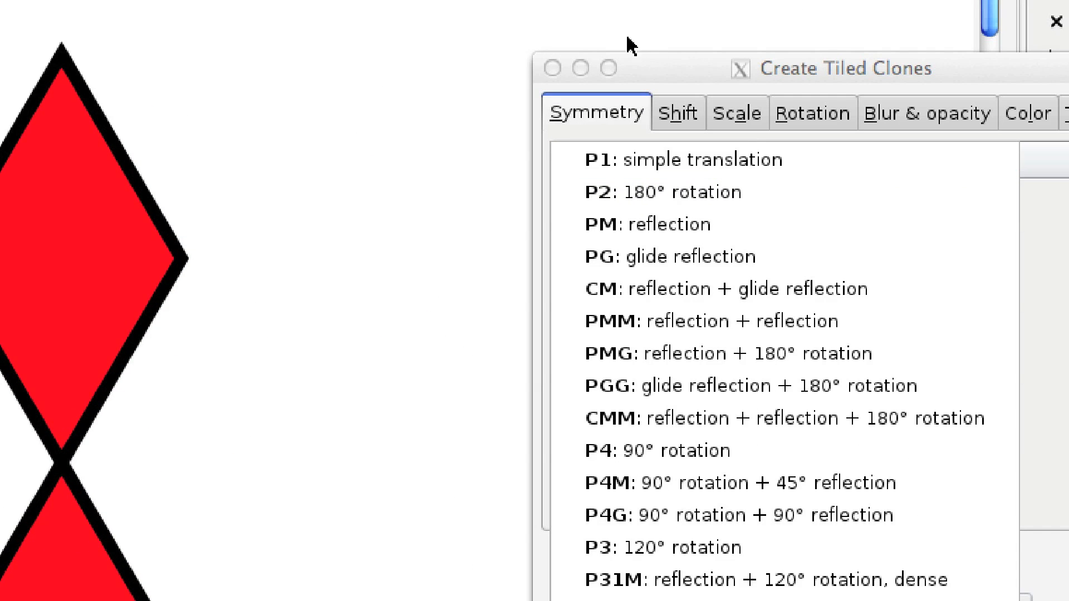
click(722, 77)
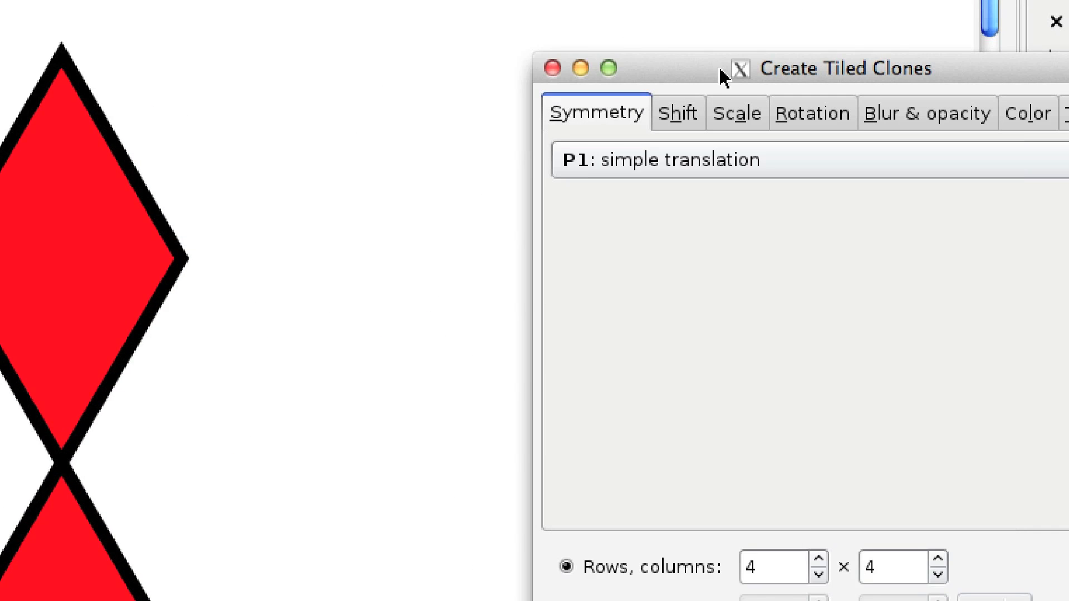
drag(860, 81, 703, 44)
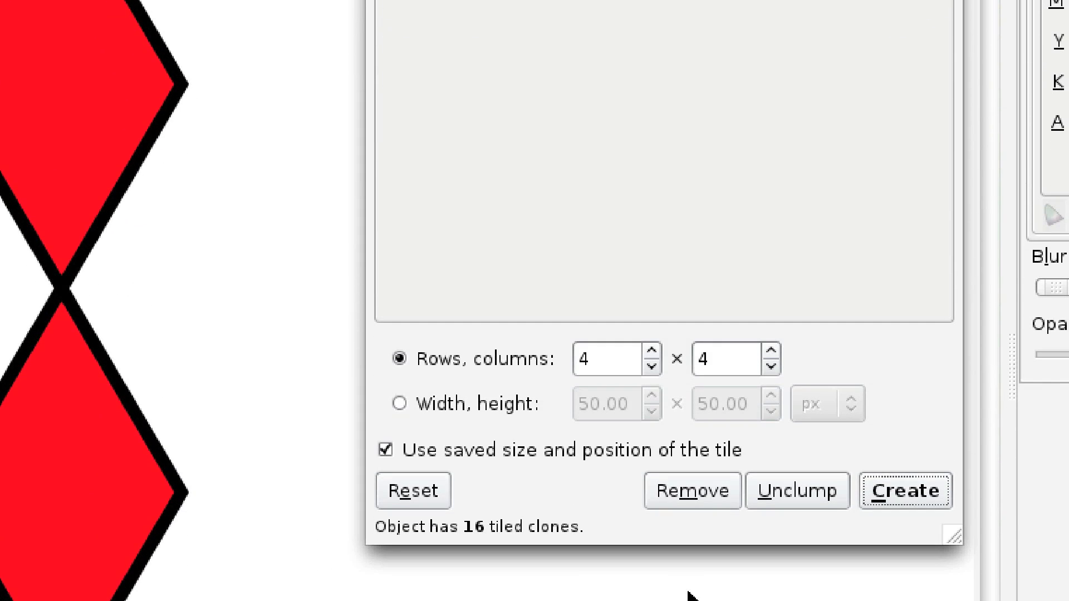
click(432, 490)
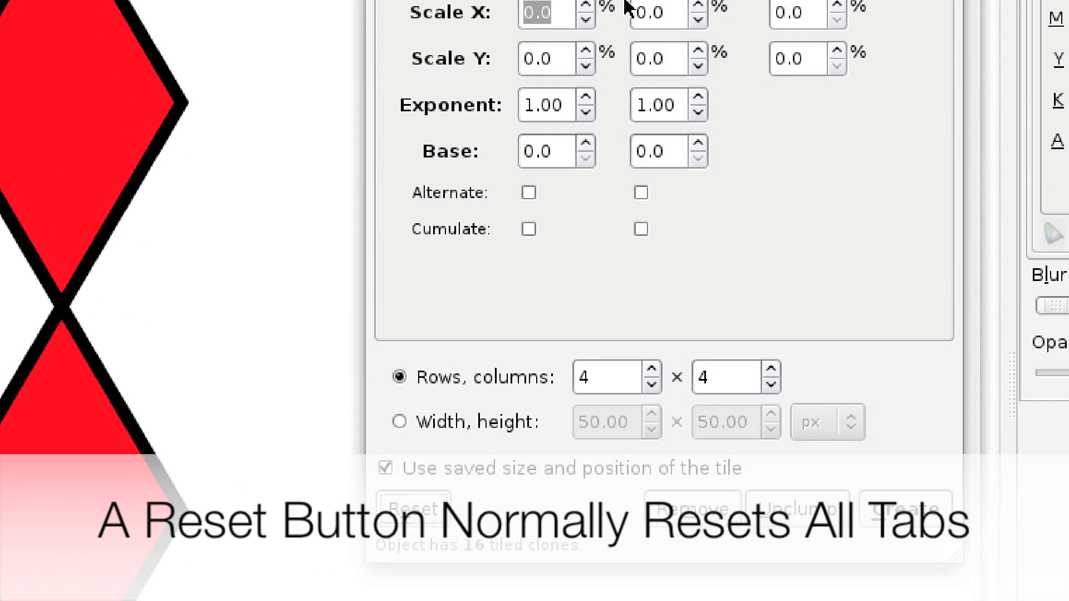
click(646, 11)
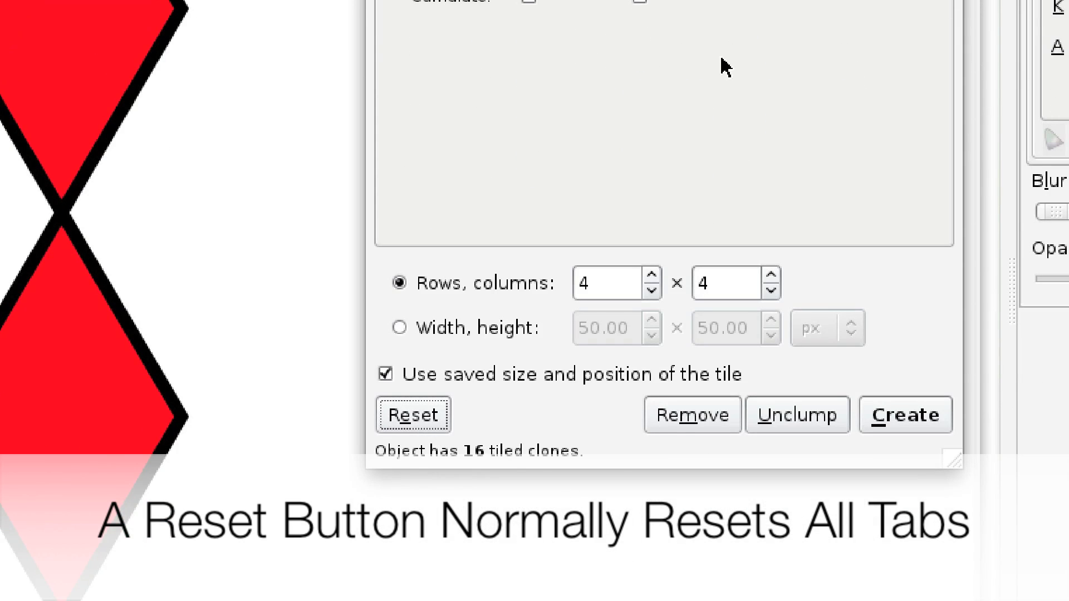
click(737, 46)
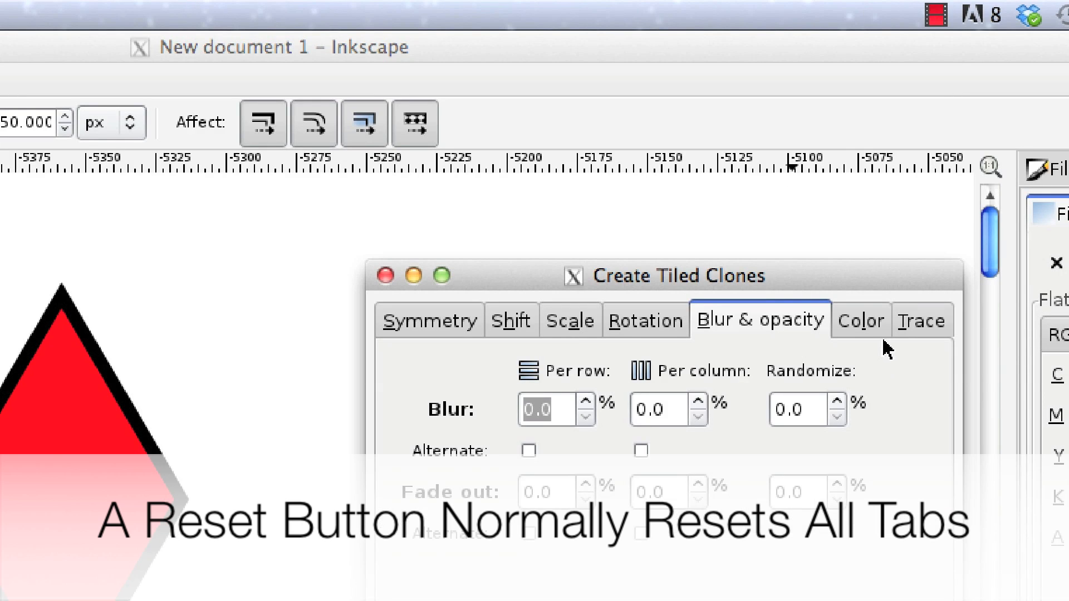
click(857, 348)
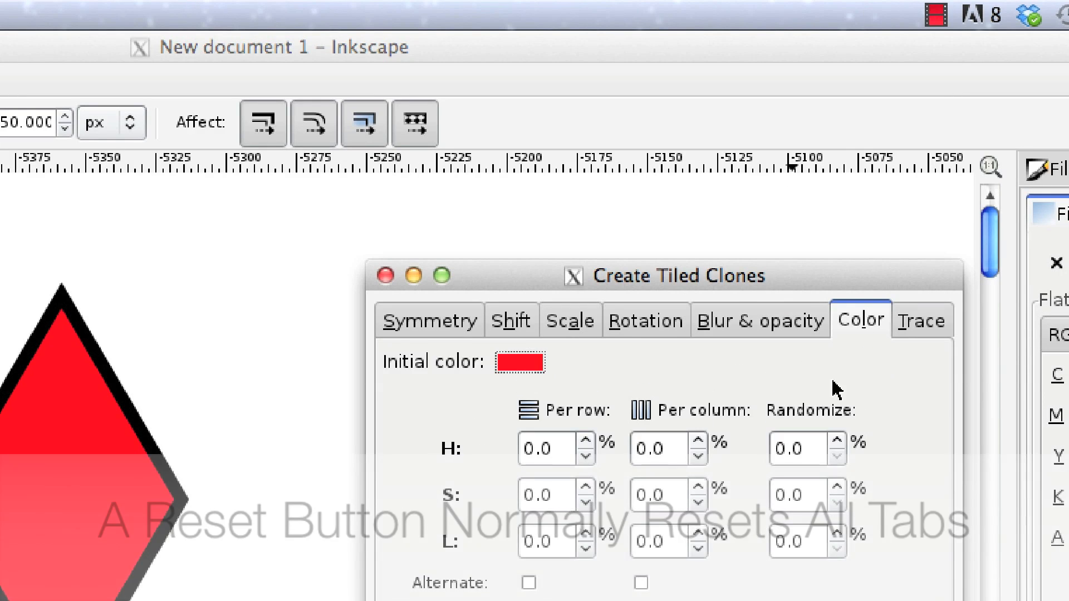
click(432, 522)
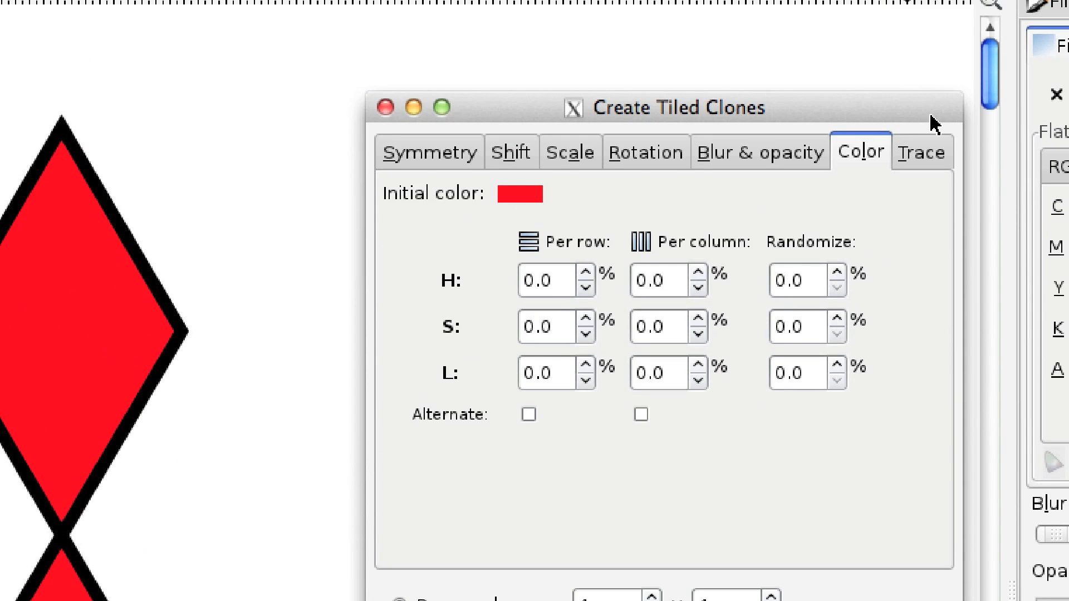
click(931, 153)
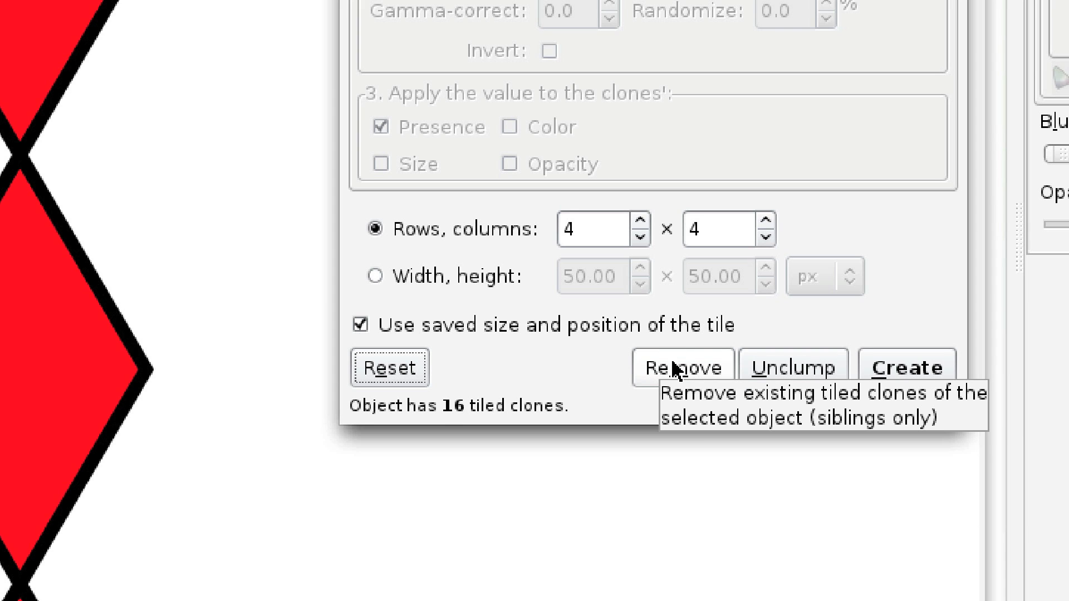
Remove the diamond's existing tiled clones and create 4 × 4 clones with P3: 120° rotation symmetry
click(694, 373)
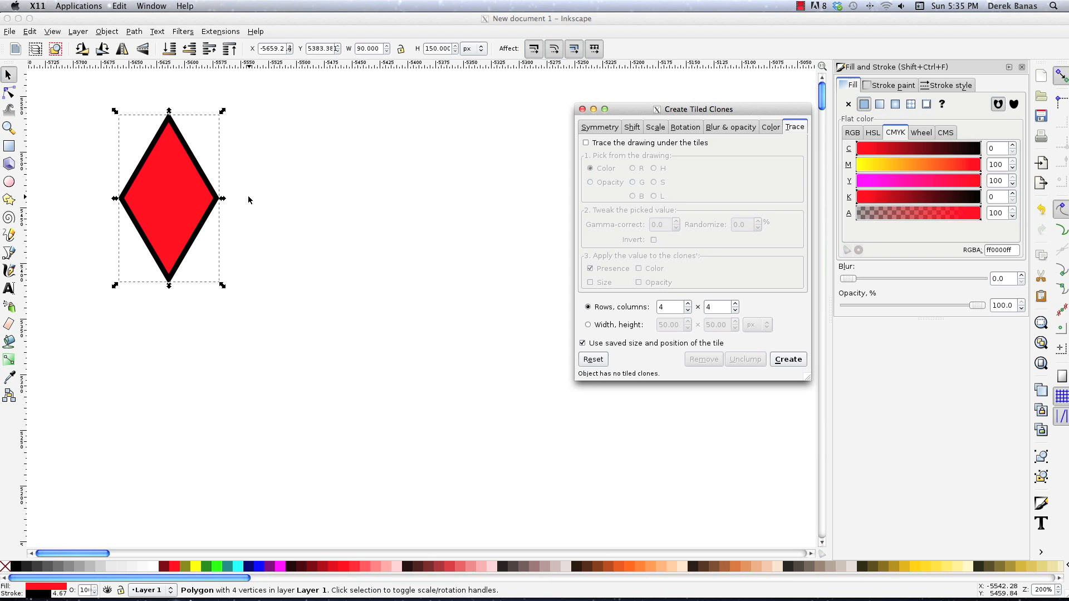
click(600, 127)
click(680, 146)
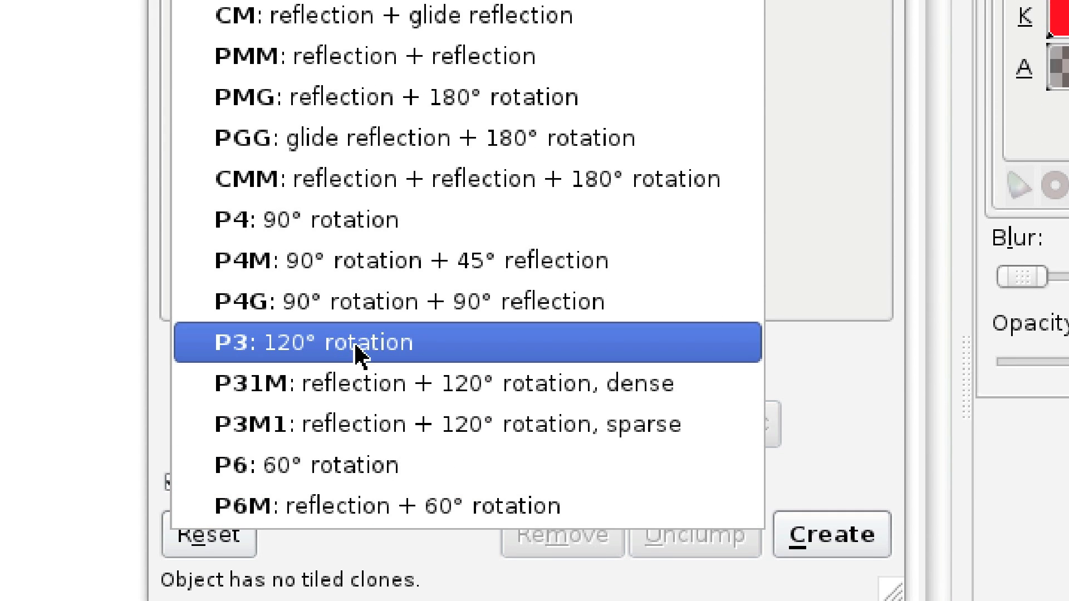
click(365, 344)
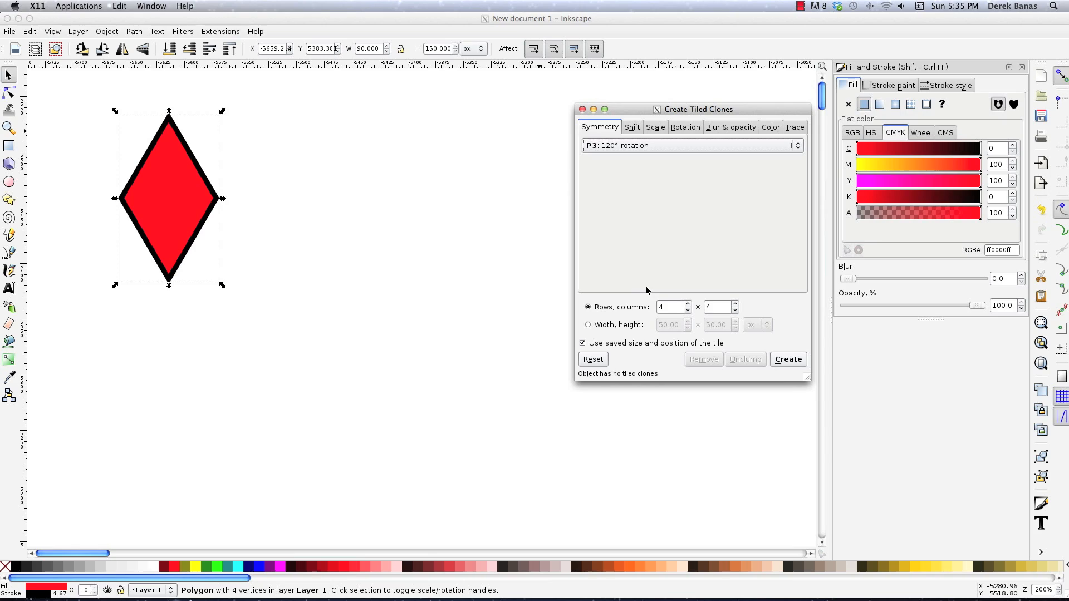
click(818, 549)
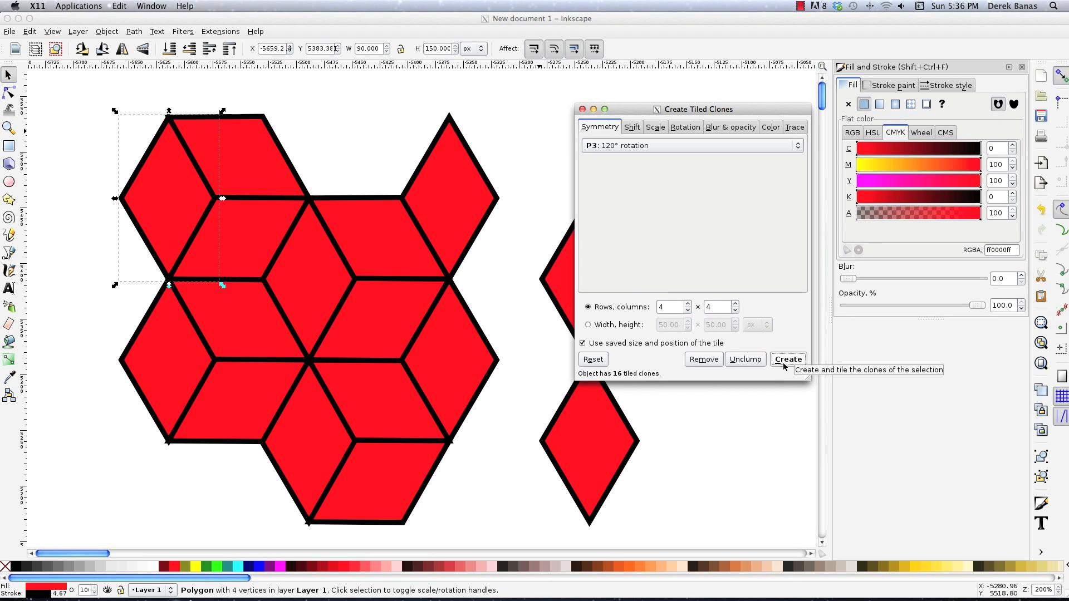
Recreate the diamond's P3 clones with 1 row and 3 columns to form a cube, and open the shift settings
mouse_move(645, 110)
mouse_down()
mouse_move(815, 91)
mouse_move(663, 88)
mouse_up()
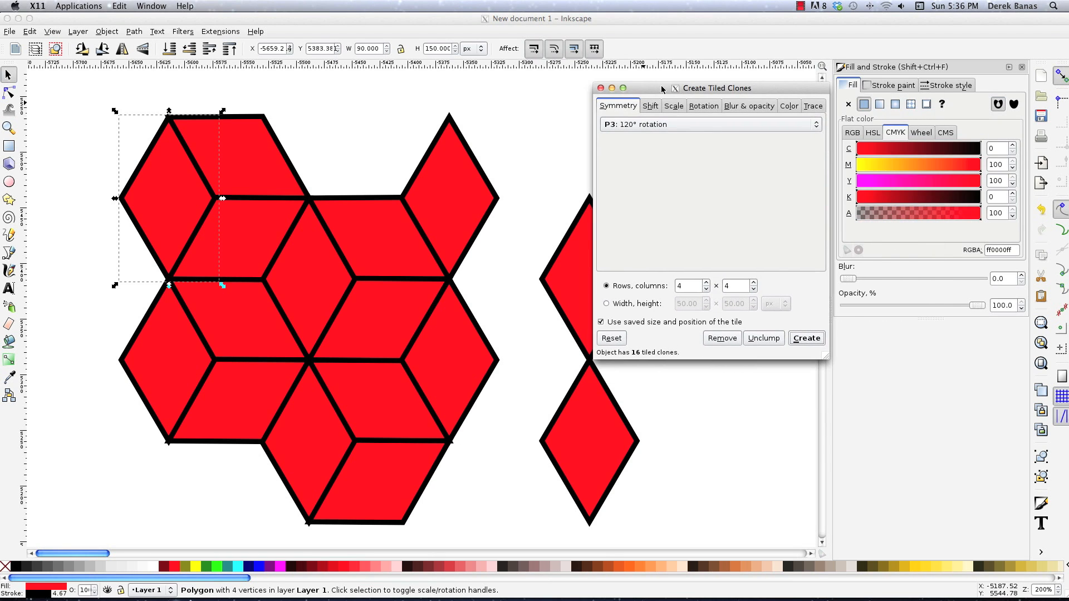
double_click(689, 287)
text(1)
click(818, 340)
double_click(736, 286)
text(3)
key(Return)
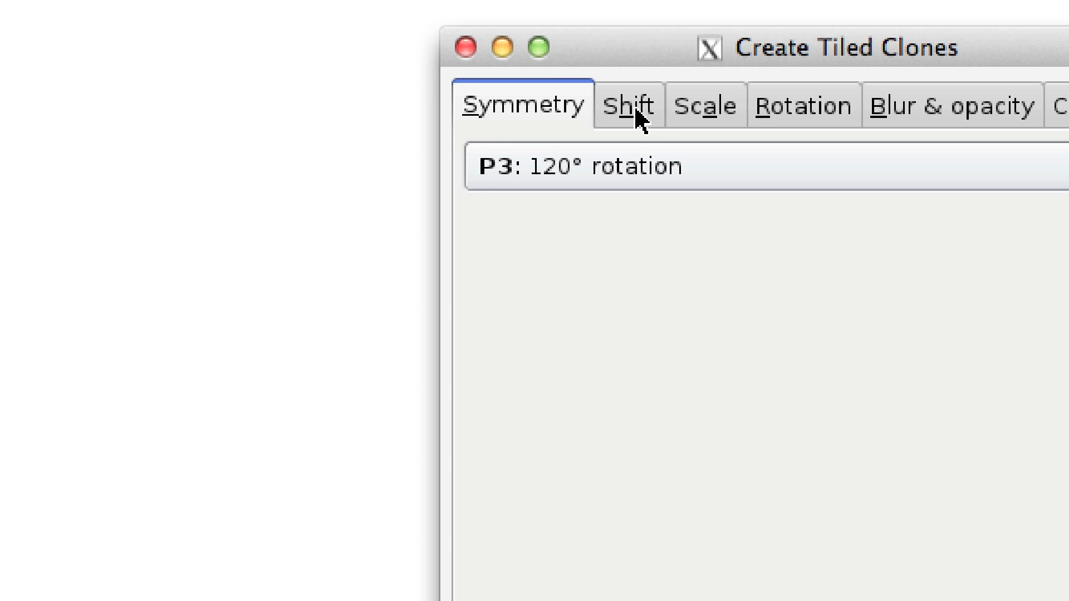
click(635, 109)
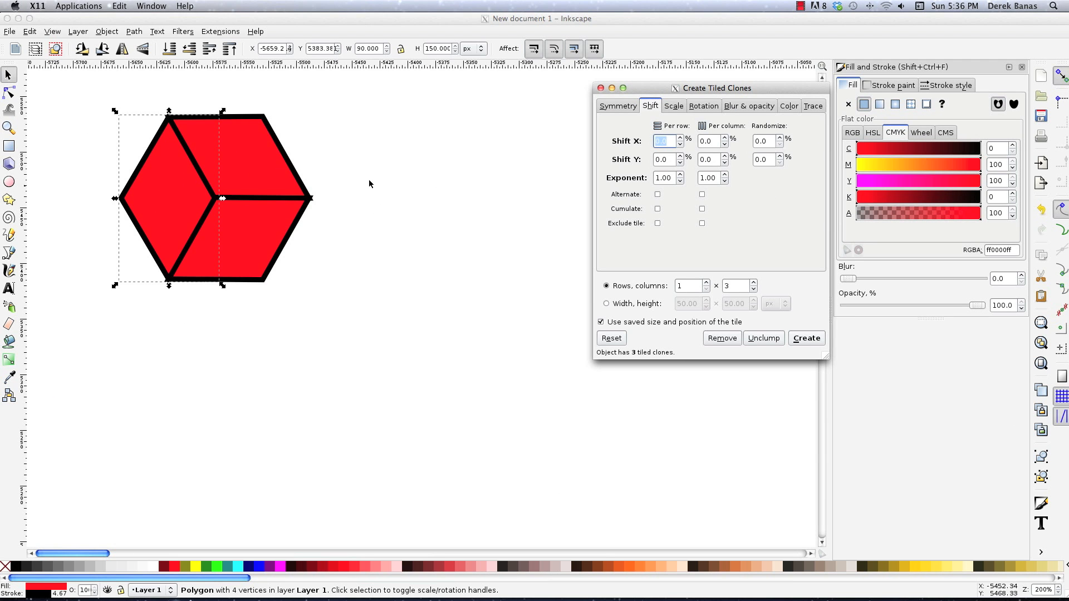
Close the tiled clones settings and delete the cube with all its clones from the canvas
click(600, 87)
mouse_move(399, 318)
mouse_down()
mouse_move(351, 267)
mouse_move(76, 91)
mouse_up()
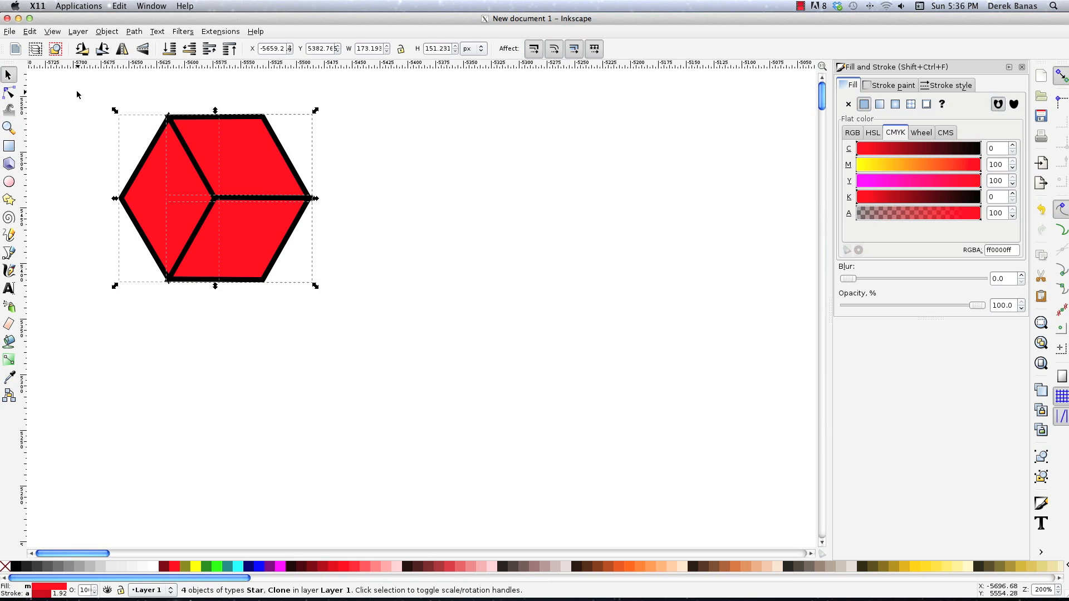
key(Delete)
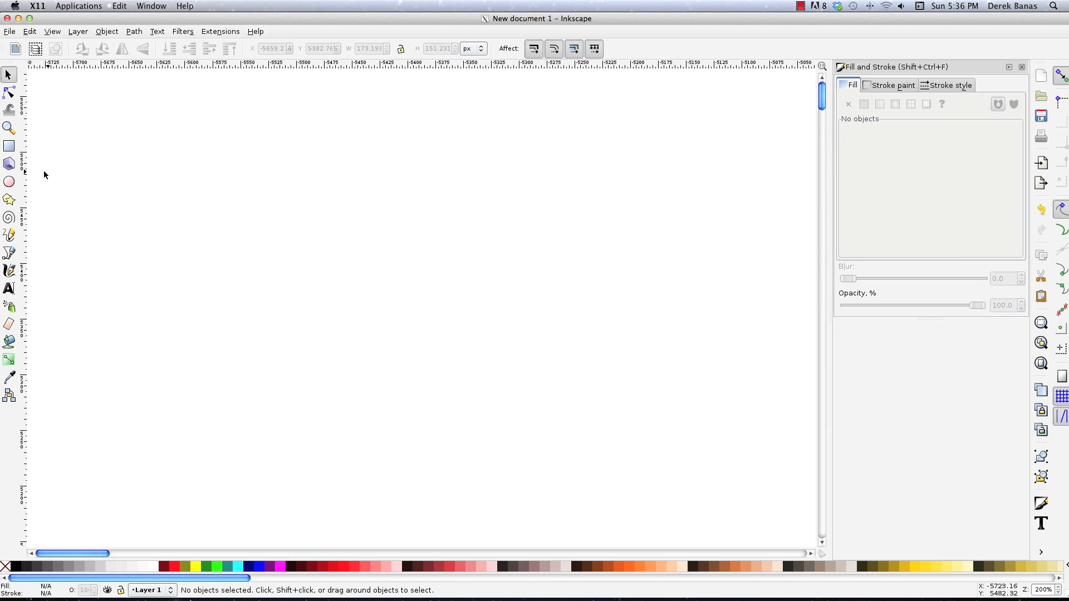
Draw a polygon with 6 corners, about 117 × 102 px, on the empty canvas
key(asterisk)
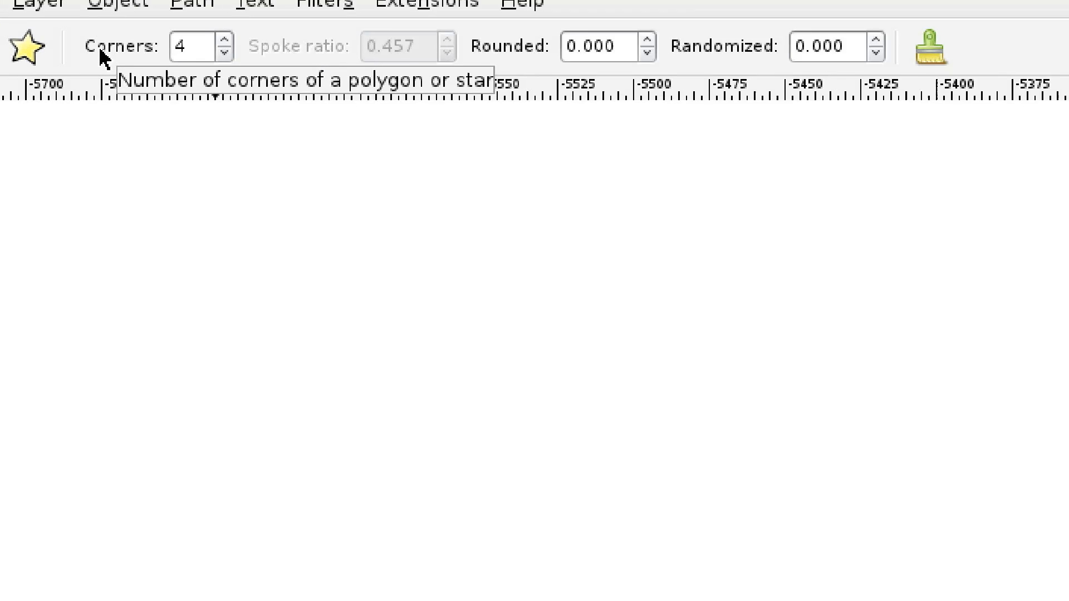
click(224, 41)
click(224, 40)
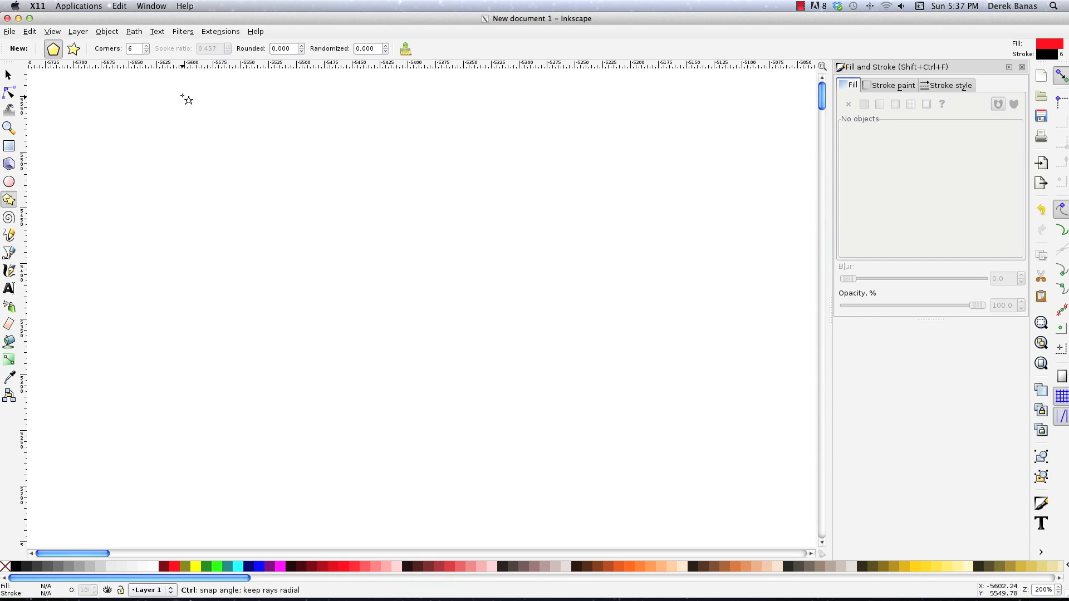
mouse_move(389, 229)
mouse_down()
mouse_move(442, 307)
mouse_move(426, 286)
mouse_up()
key(s)
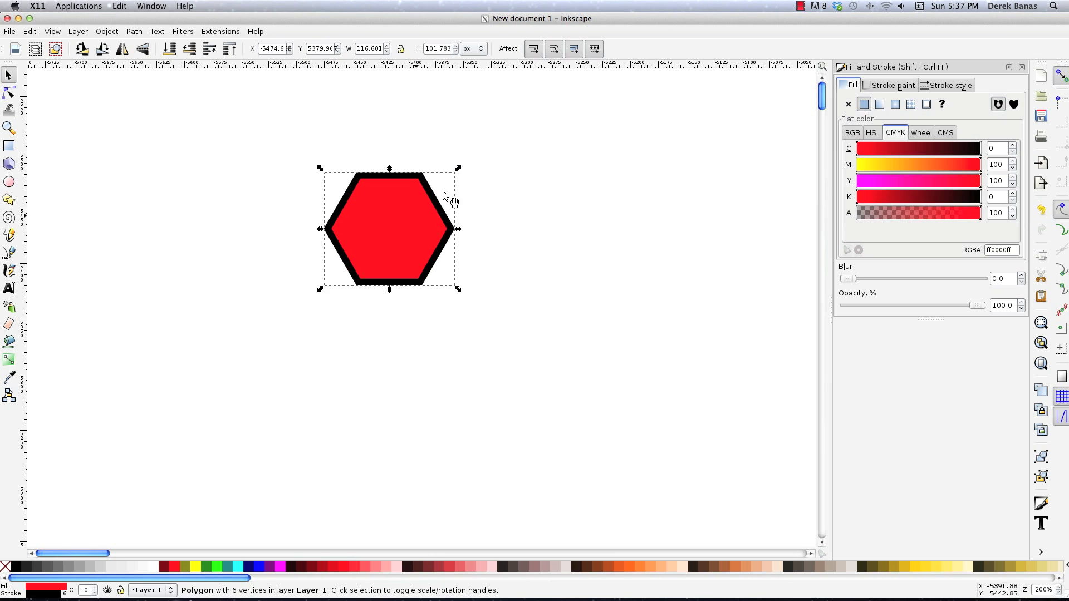
Rotate the hexagon so that one corner points straight up and move it toward the canvas's upper left
drag(458, 168, 484, 248)
drag(382, 208, 221, 191)
Open the tiled clone settings for the hexagon and choose P1: simple translation symmetry
click(10, 31)
mouse_move(29, 31)
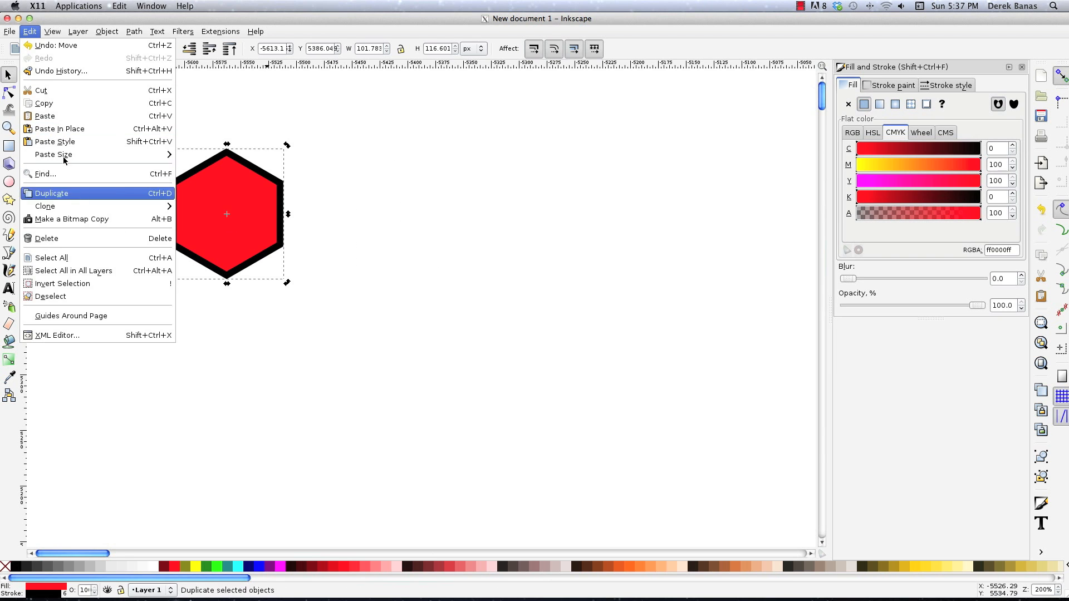
mouse_move(83, 206)
click(217, 219)
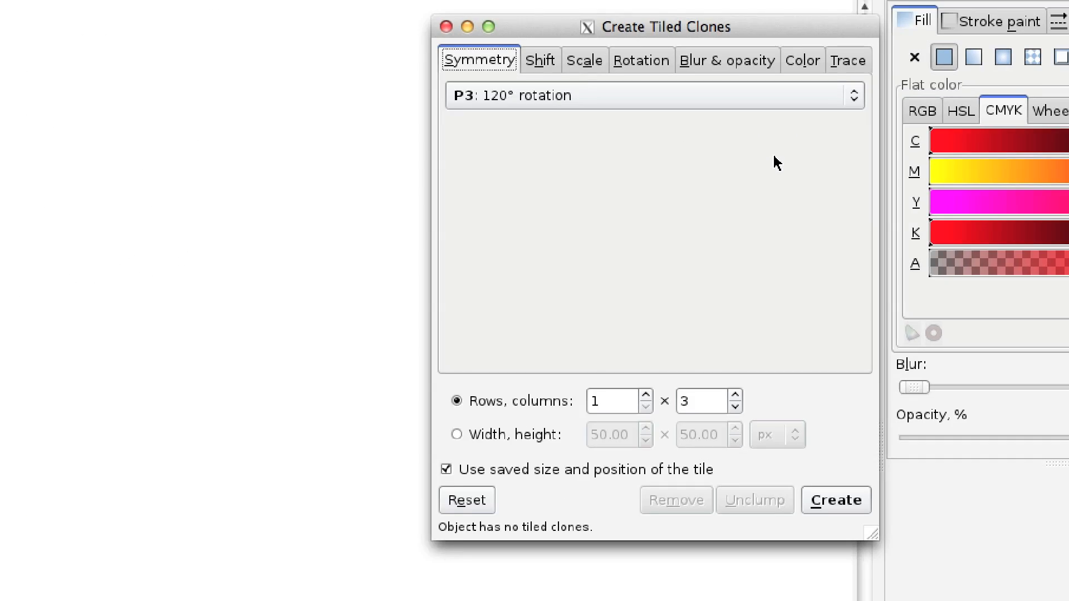
click(558, 100)
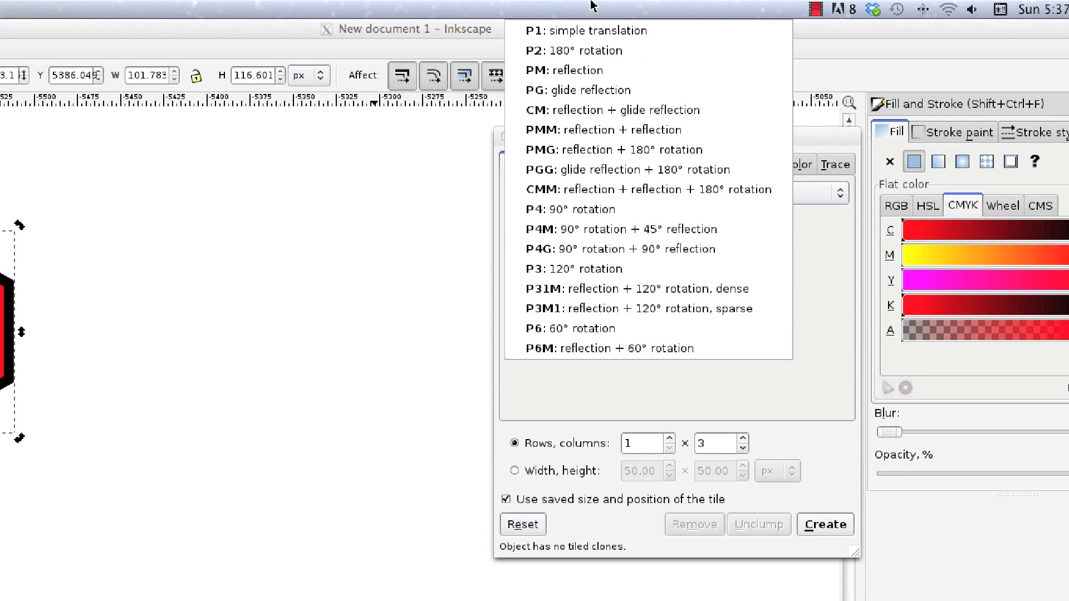
click(574, 32)
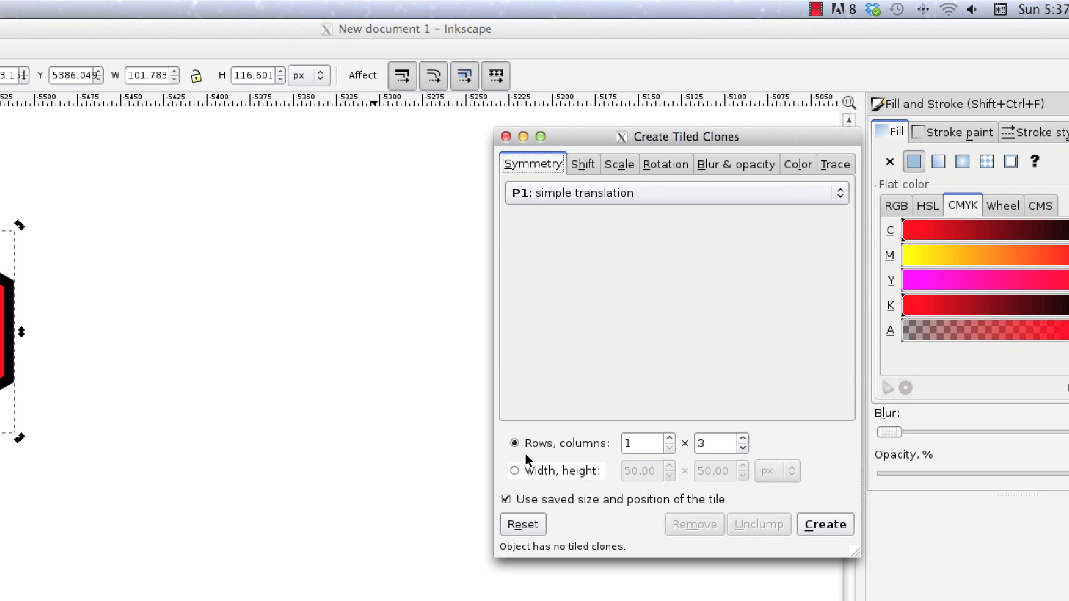
Create 1 × 3 tiled clones of the hexagon with Shift X 10% per column and Shift Y 10% per row
click(585, 165)
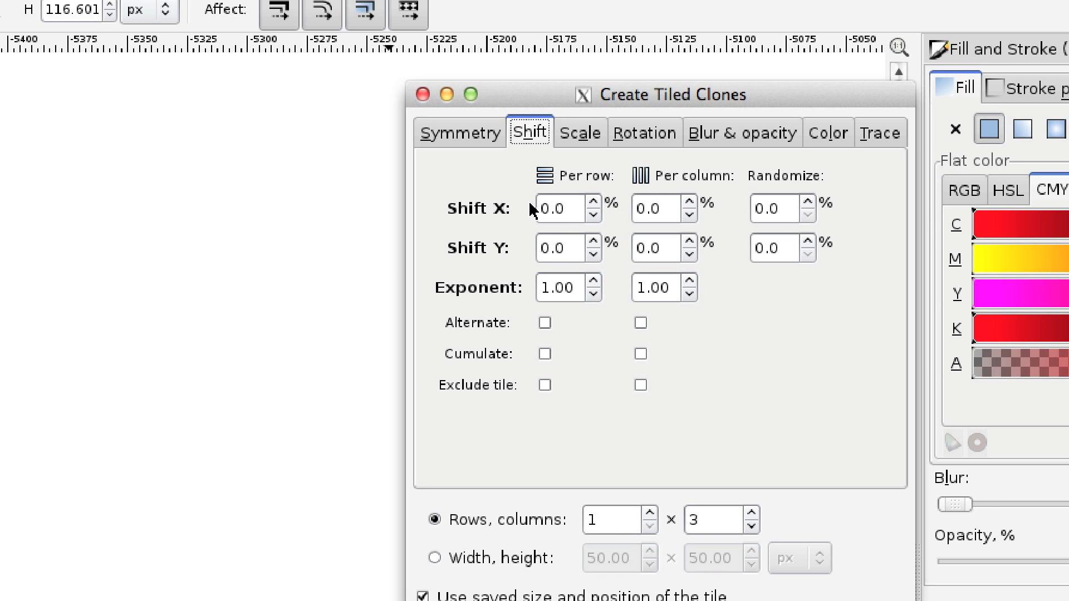
click(667, 210)
drag(667, 210, 529, 208)
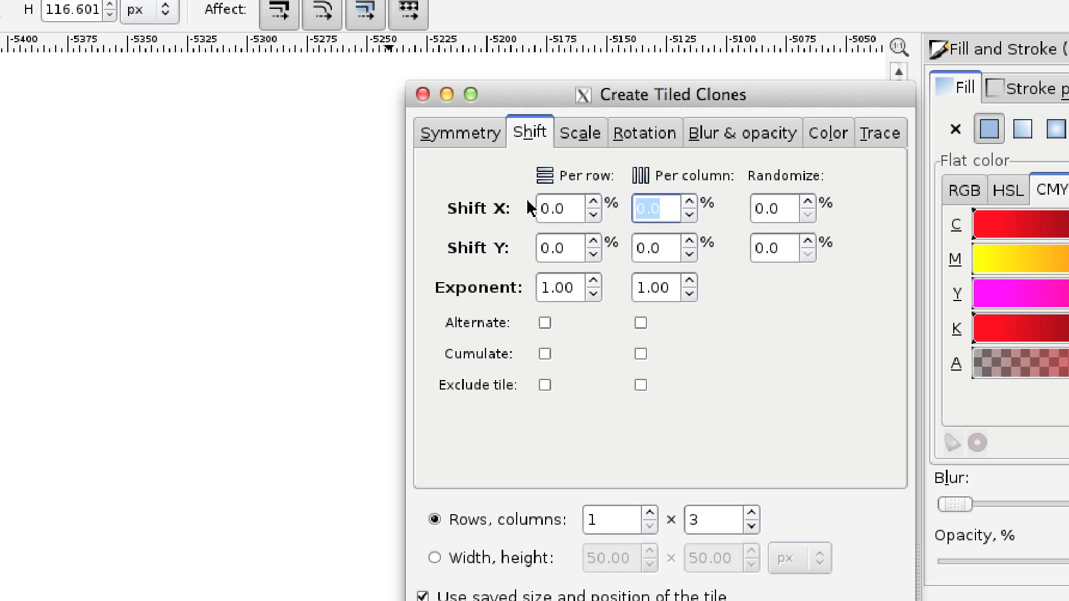
text(10)
click(573, 245)
drag(573, 245, 453, 246)
text(10)
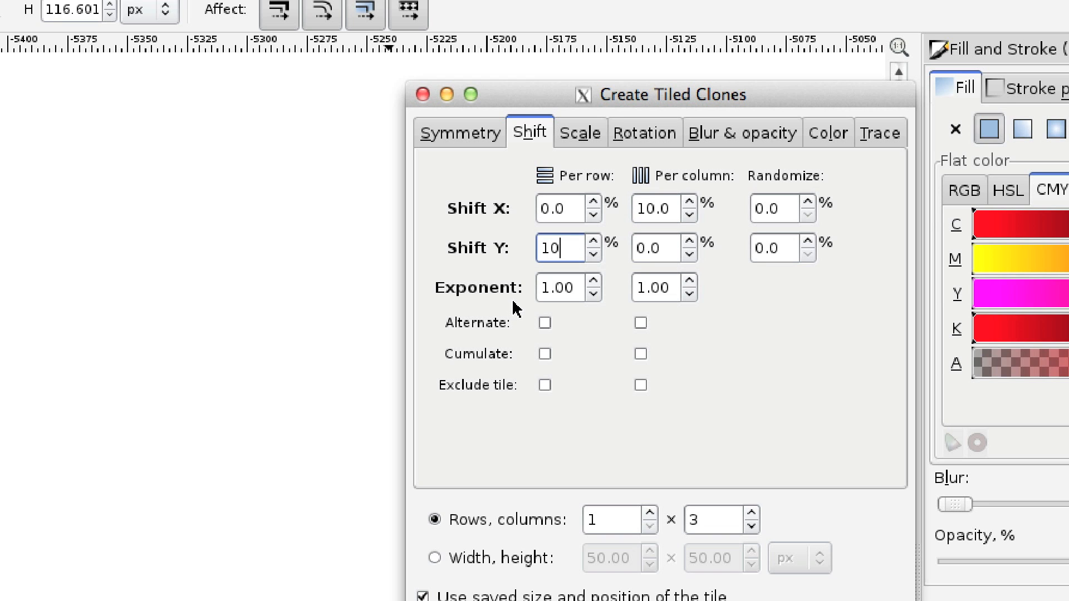
drag(615, 519, 466, 526)
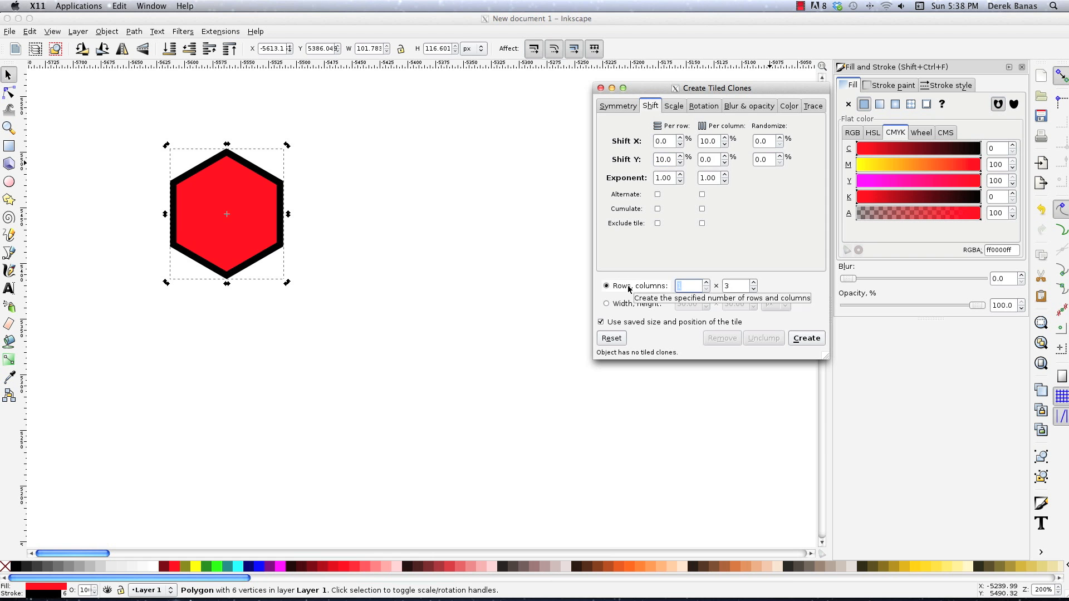
click(807, 338)
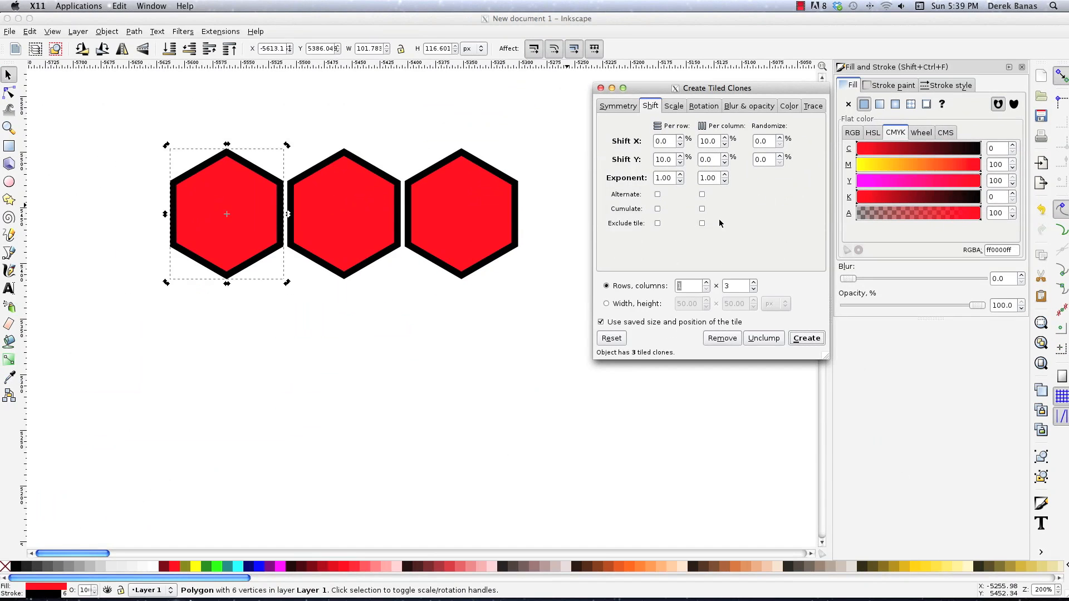
Remove the hexagon's tiled clones and set Shift X to 0% per column and 50% per row, and Shift Y to -25% per row
click(701, 359)
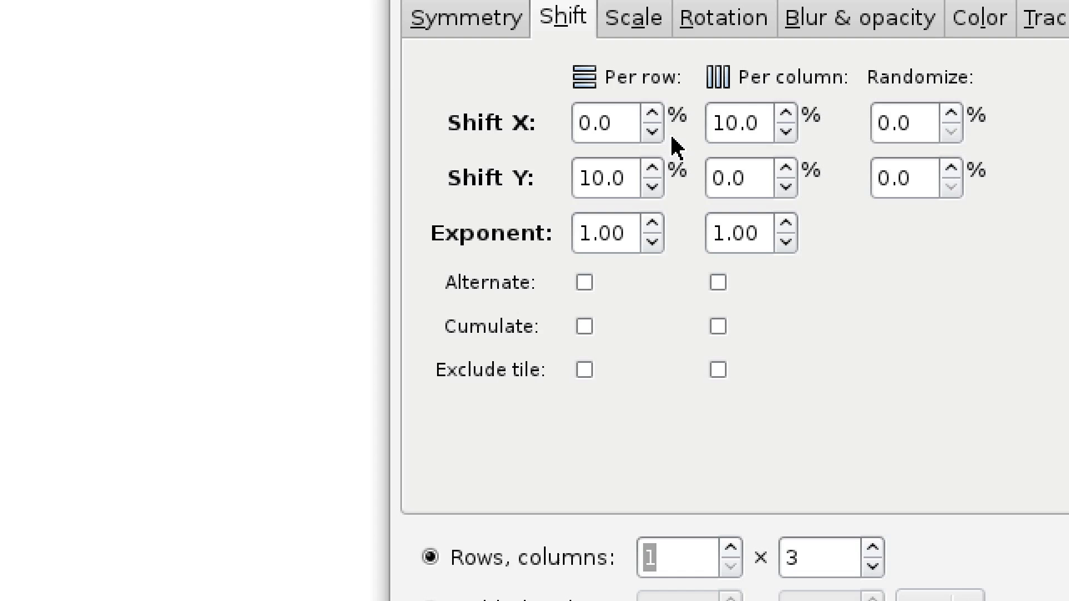
triple_click(757, 121)
text(0)
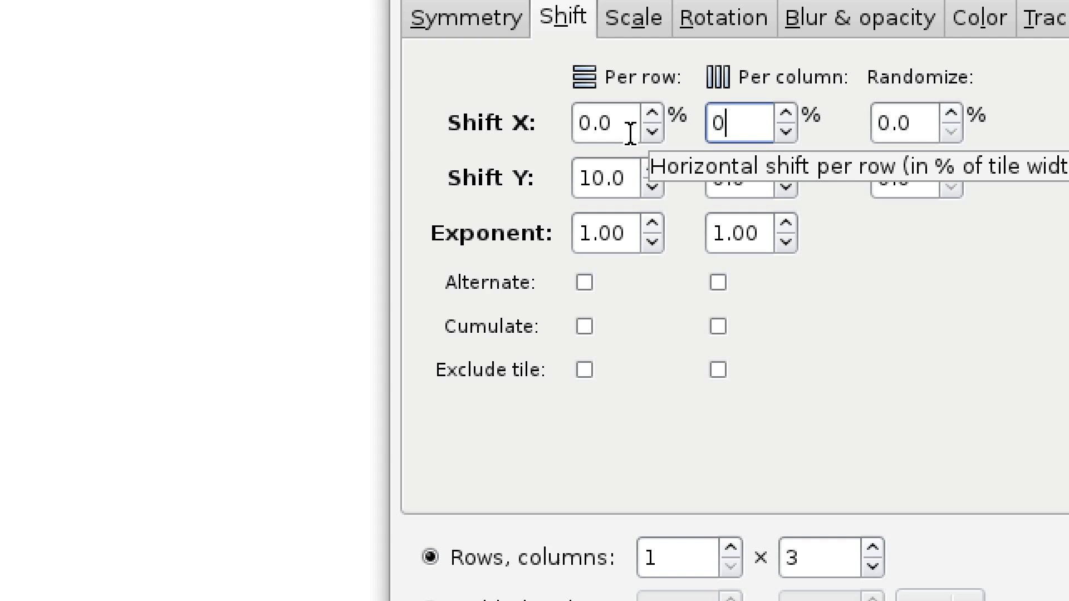
triple_click(623, 124)
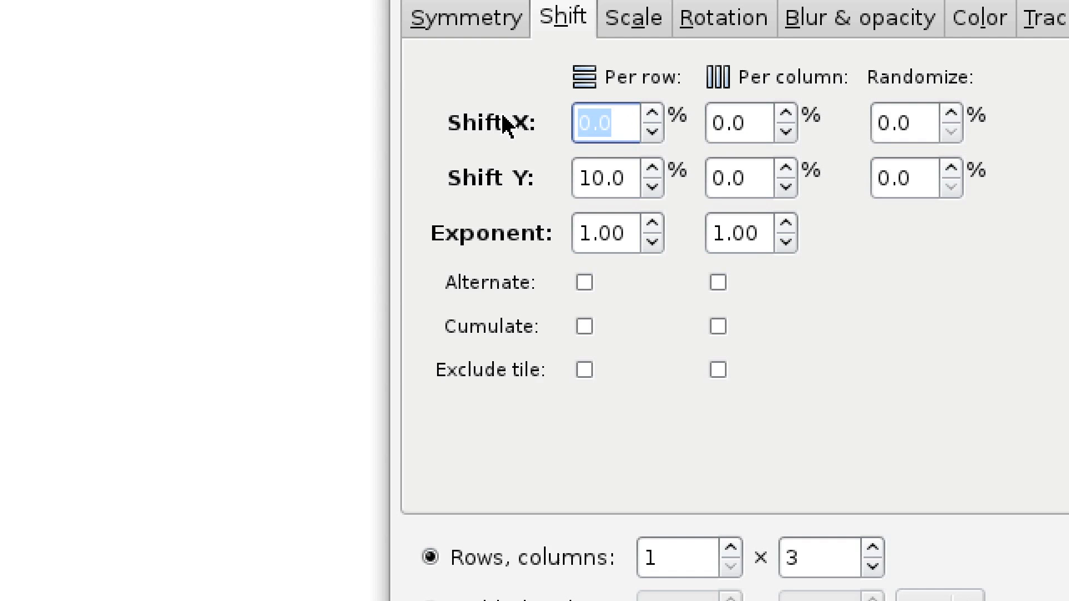
text(50)
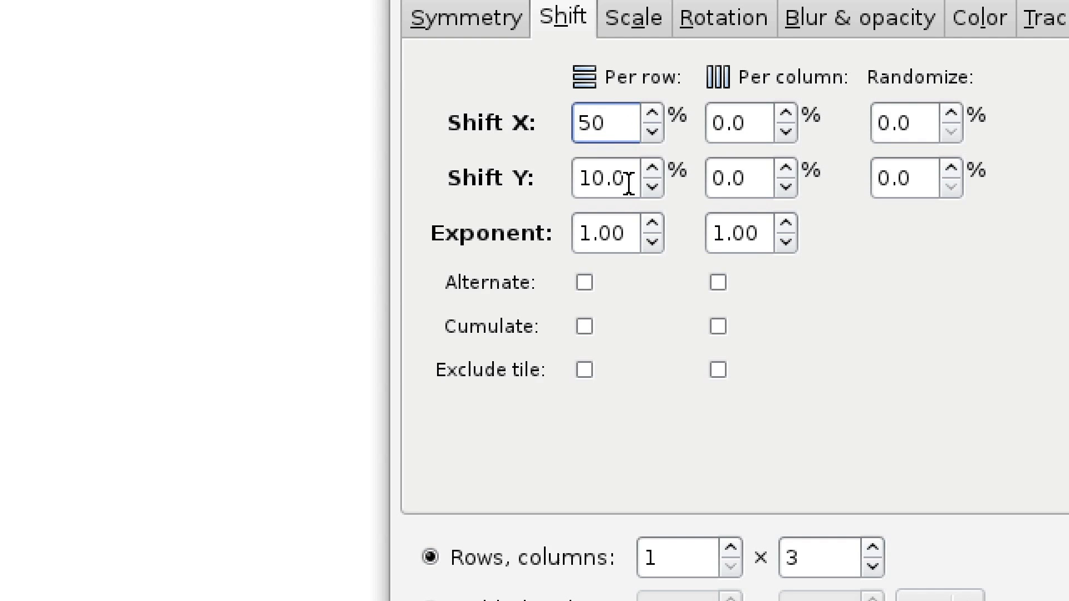
key(Tab)
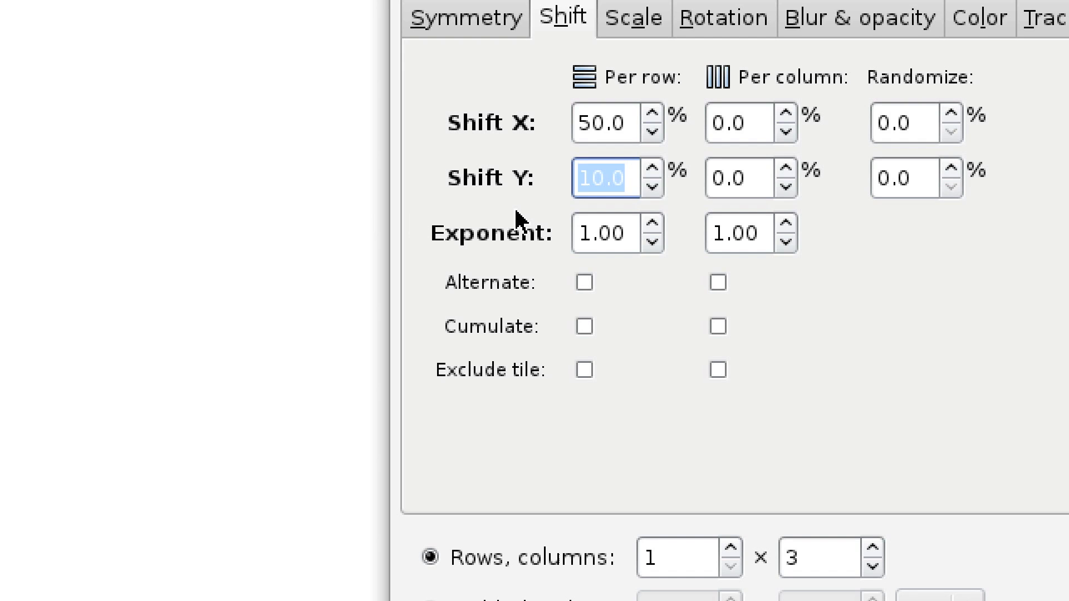
text(-25)
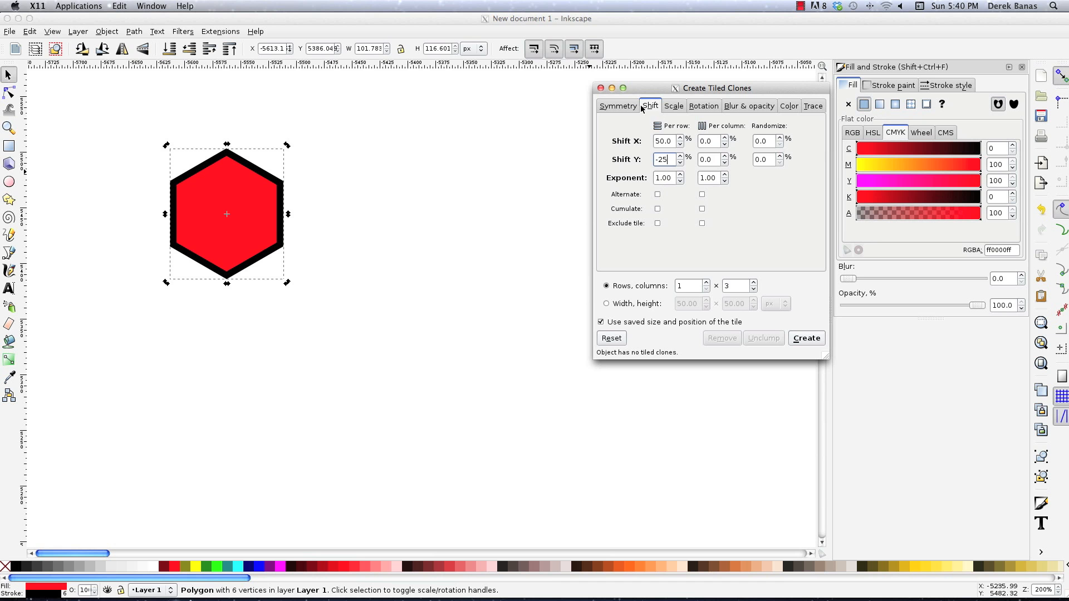
Check that the symmetry is P1: simple translation and create 1 × 3 tiled clones of the hexagon with the new shifts
click(471, 18)
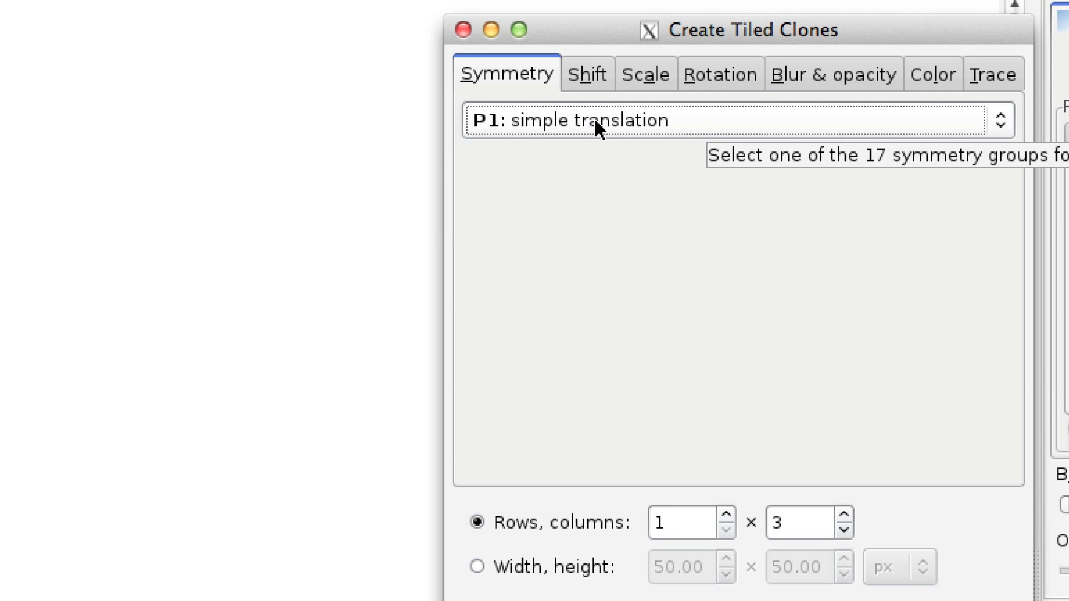
click(650, 106)
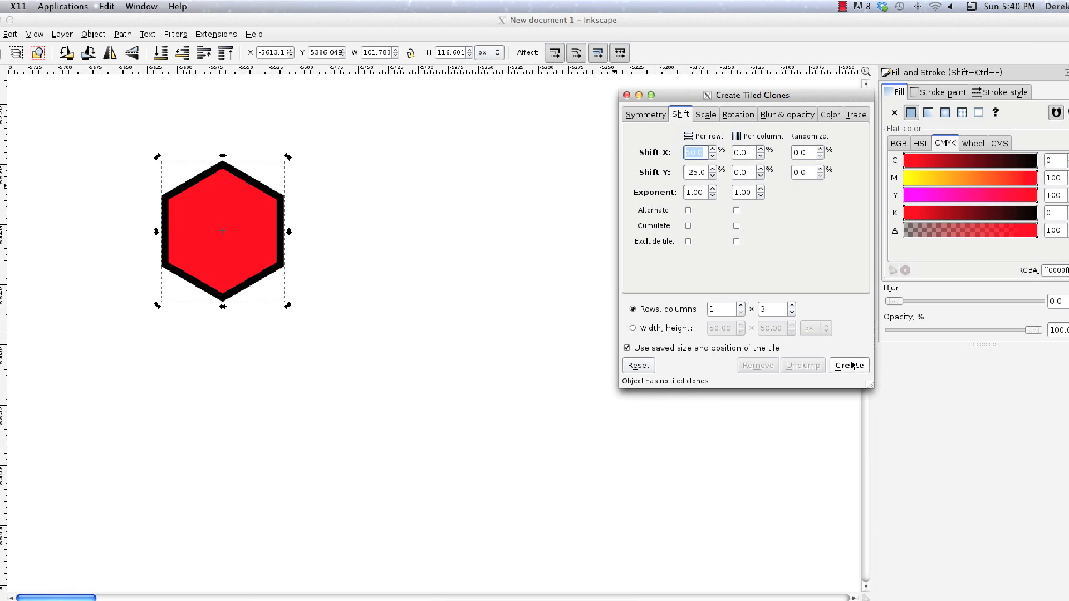
click(849, 366)
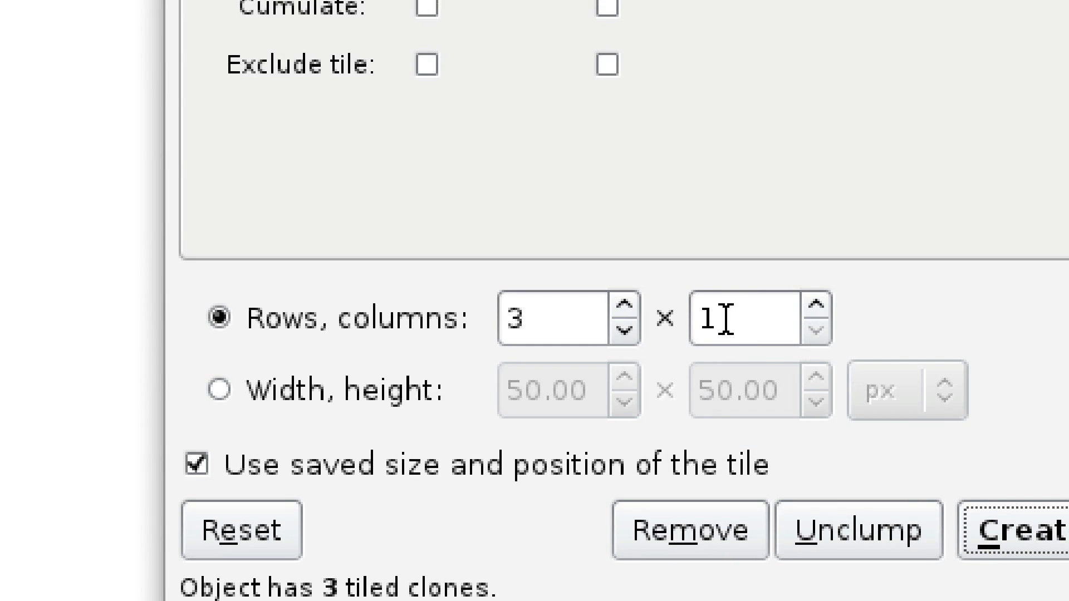
Recreate the hexagon's tiled clones with 6 rows and 6 columns to form a honeycomb pattern
double_click(746, 315)
text(6)
click(565, 321)
drag(565, 322, 470, 342)
text(6)
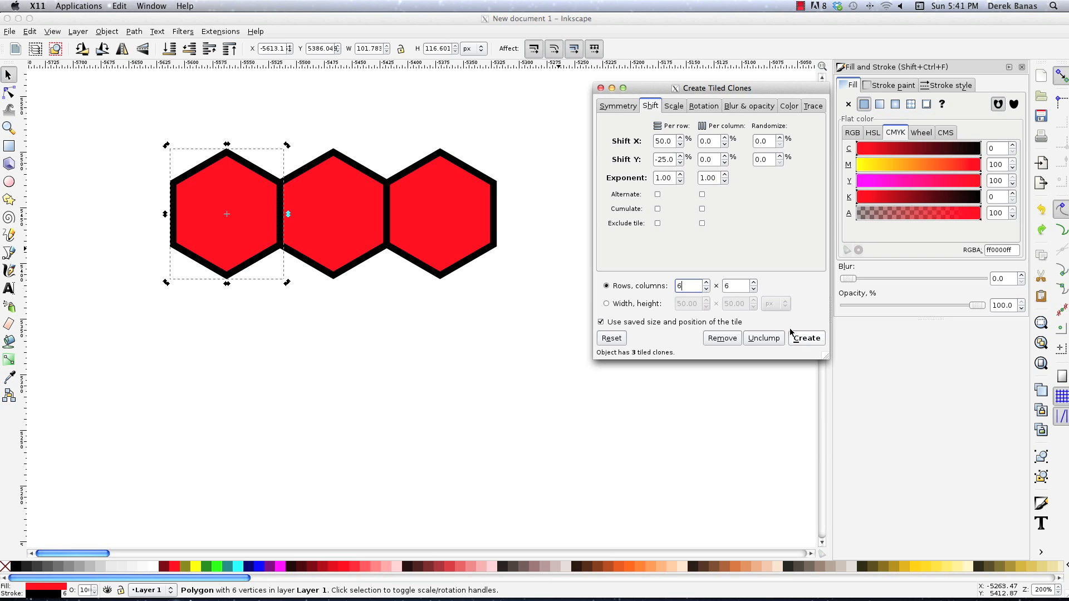
click(792, 336)
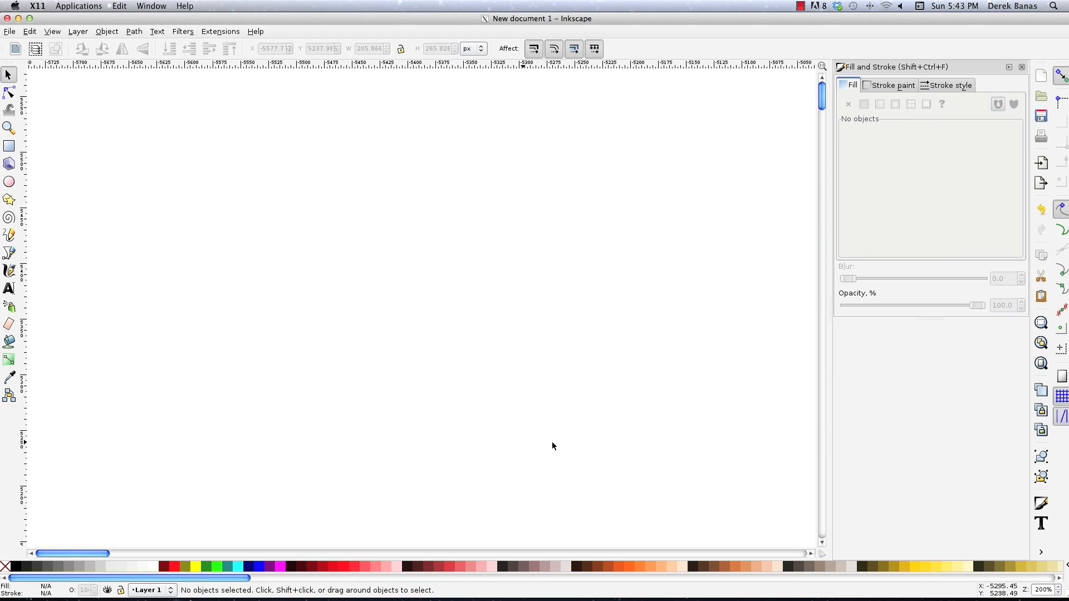
Draw a square about 81 px wide near the canvas's upper left and open its tiled clone settings
key(r)
drag(106, 131, 201, 226)
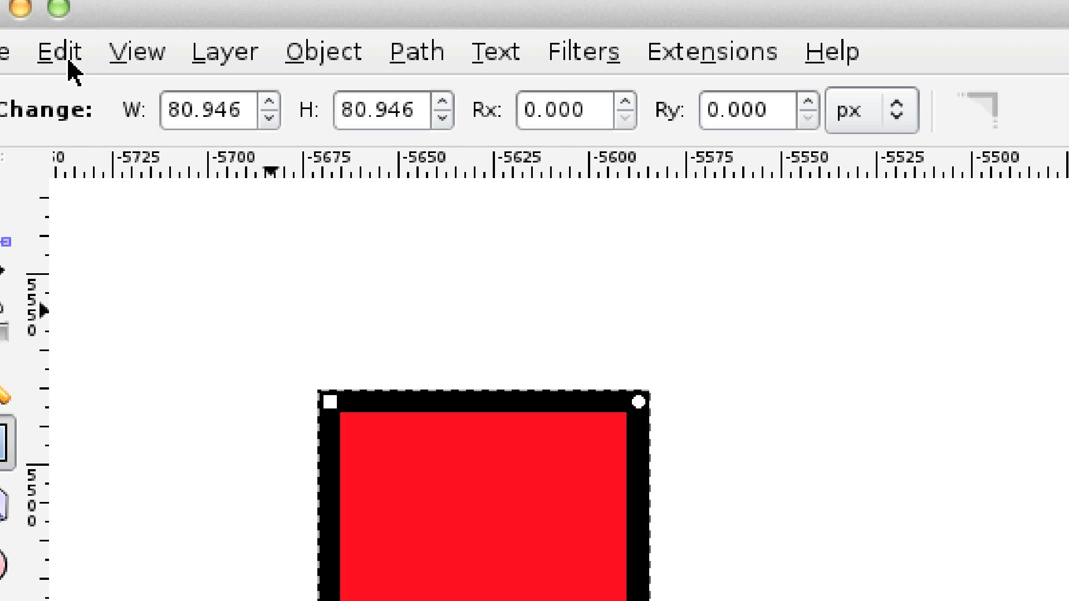
click(32, 33)
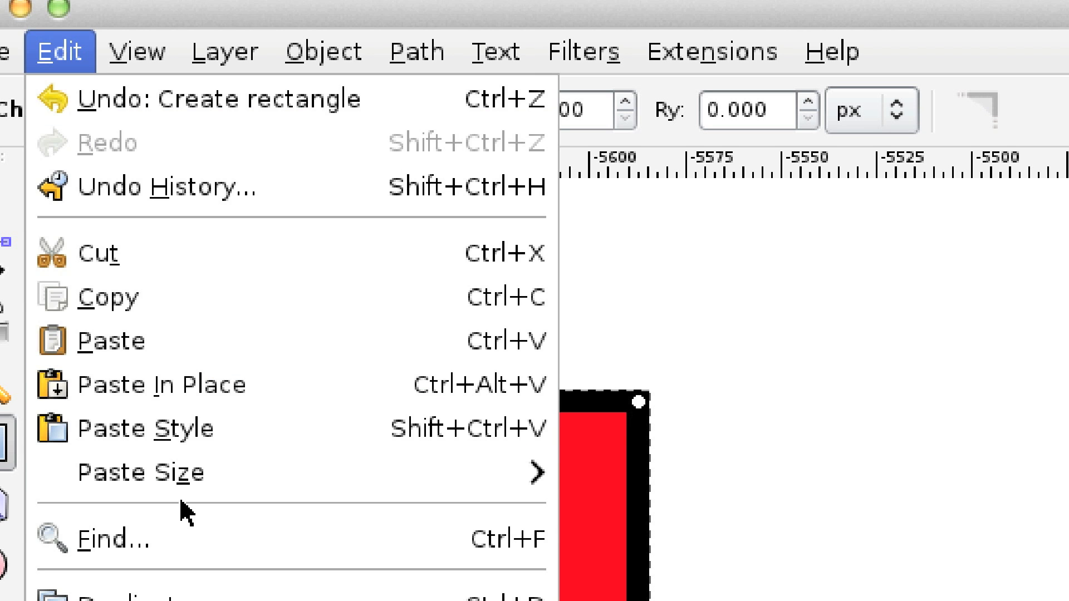
mouse_move(292, 600)
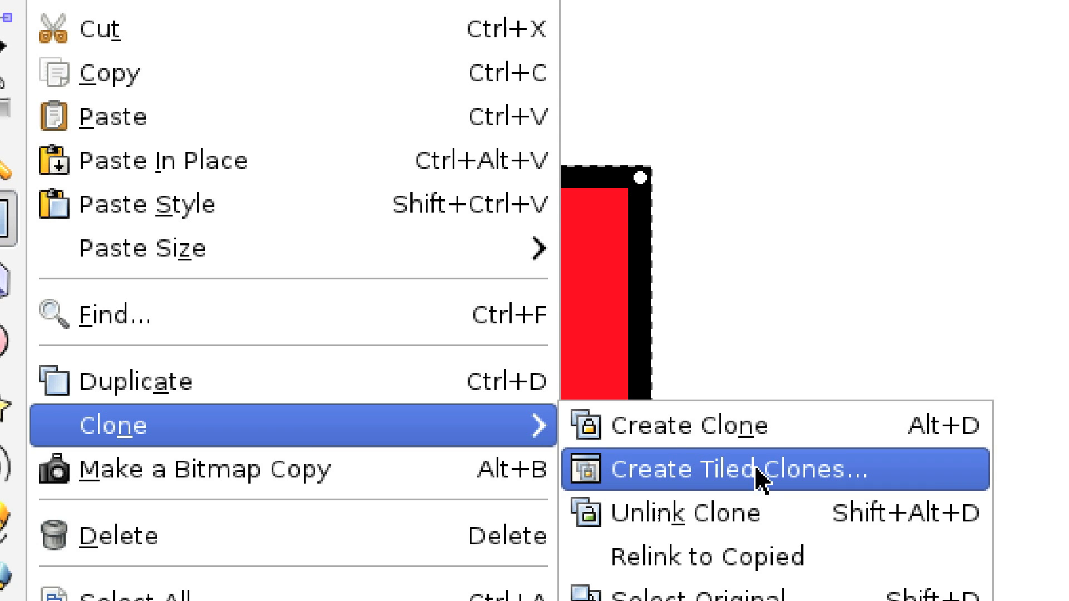
click(779, 482)
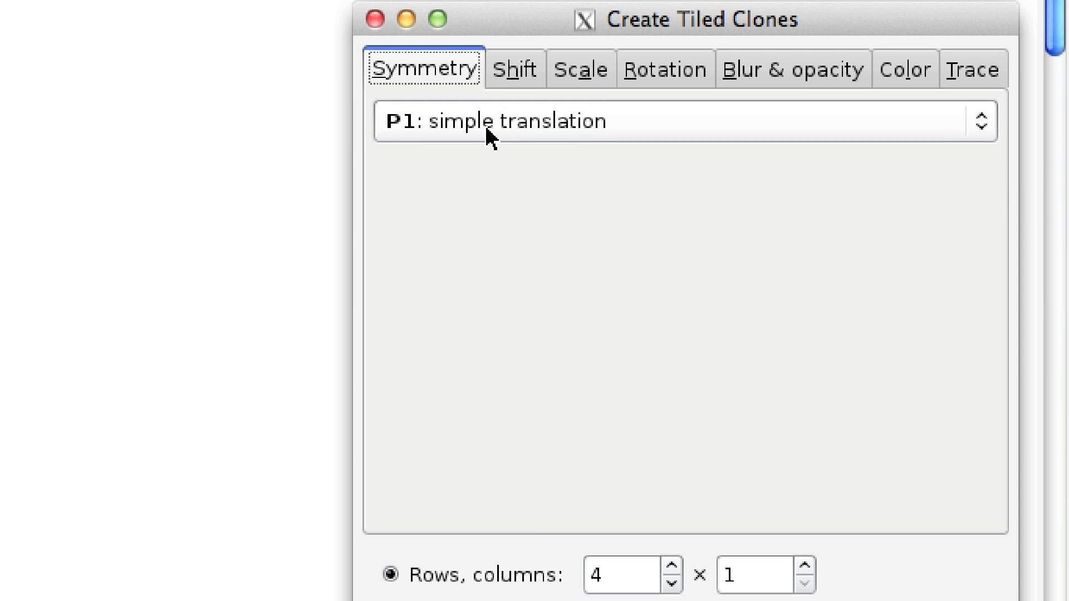
Set both Scale X and Scale Y to -15% per column for the square's tiled clones
click(655, 117)
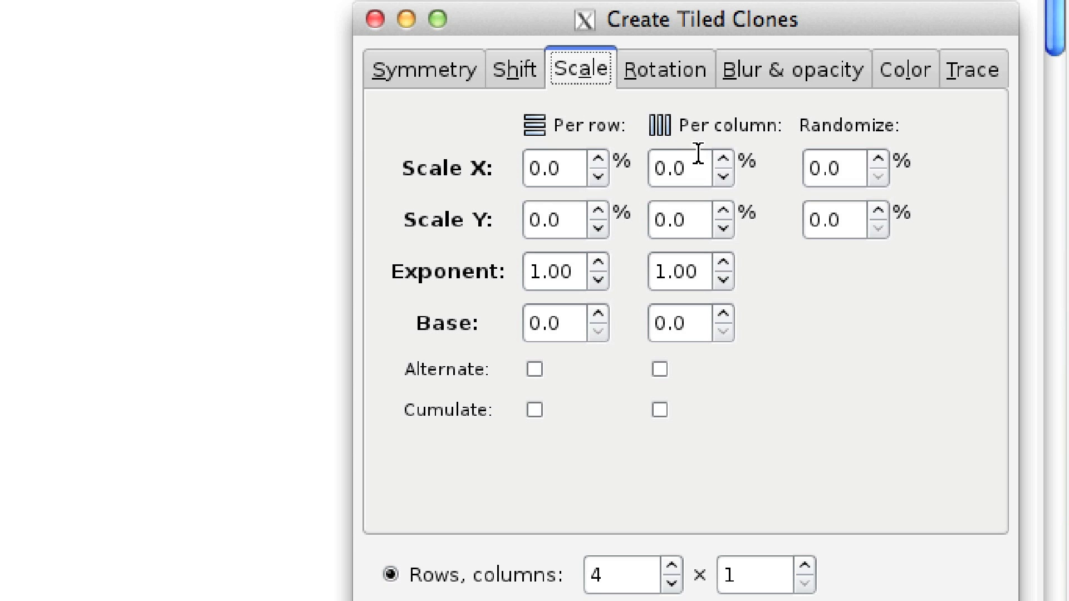
click(665, 167)
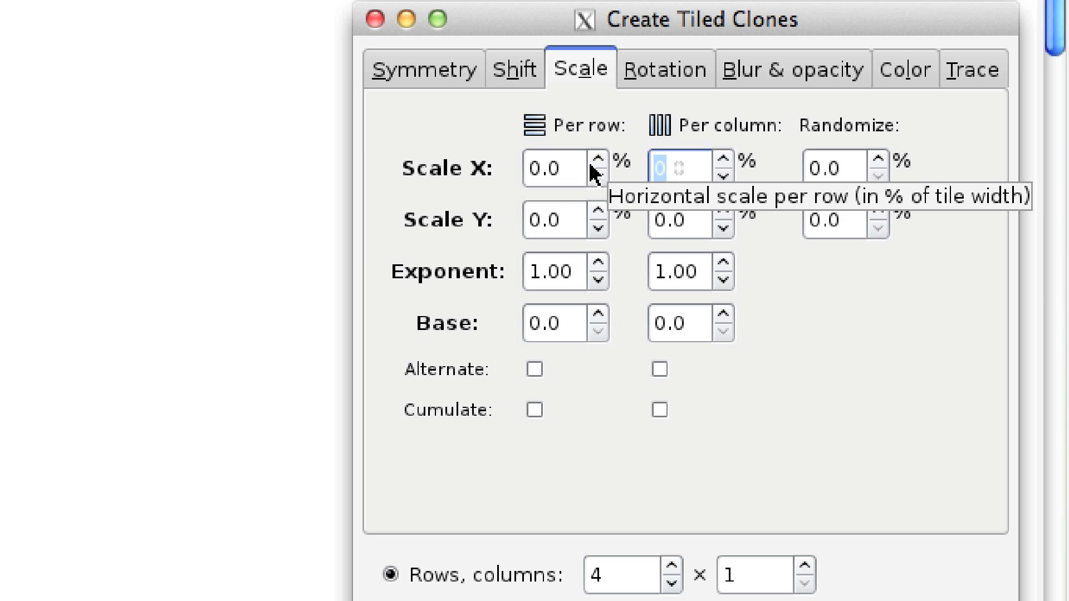
text(-15)
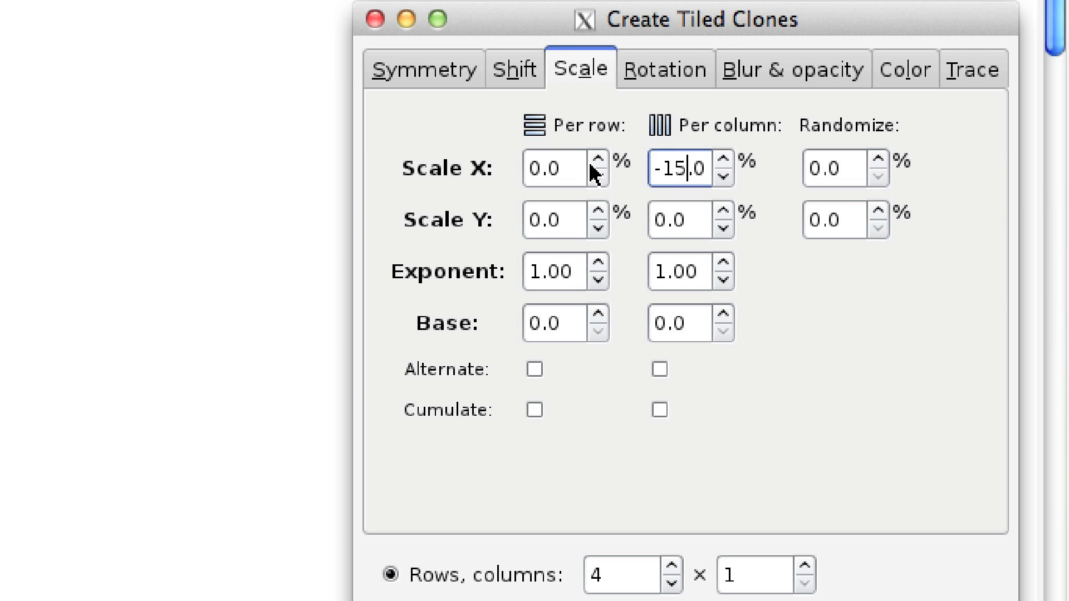
double_click(661, 222)
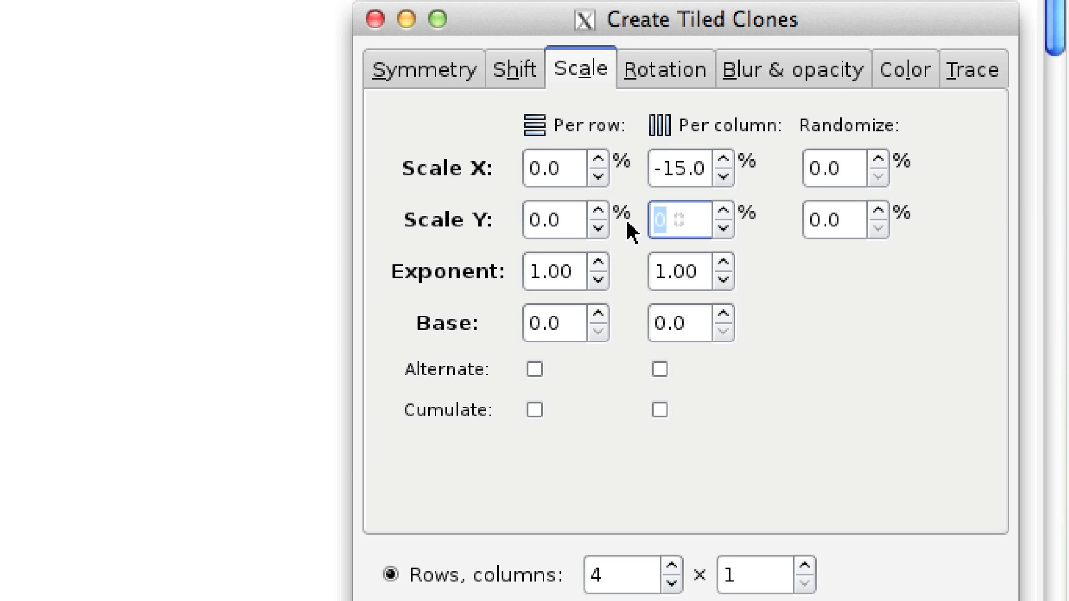
text(-15)
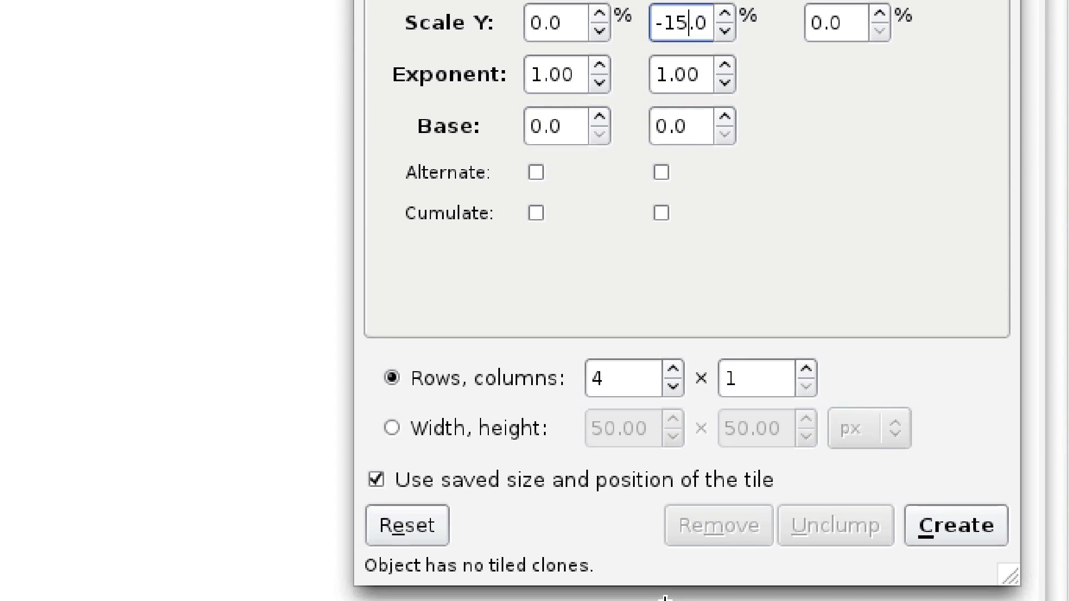
Create 1 × 4 tiled clones of the square with the per-column scaling
double_click(627, 357)
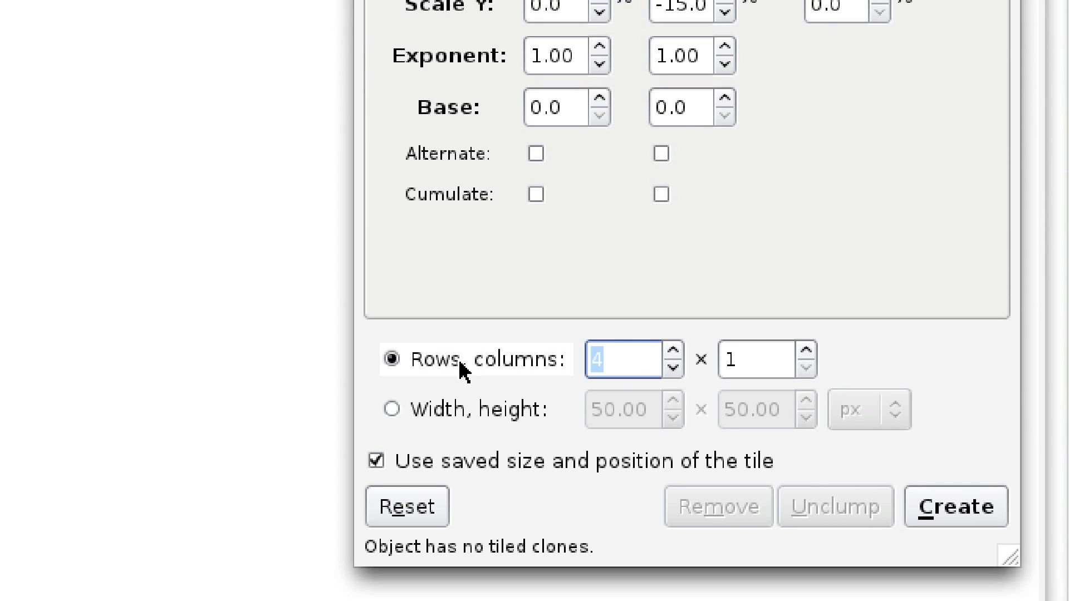
text(1)
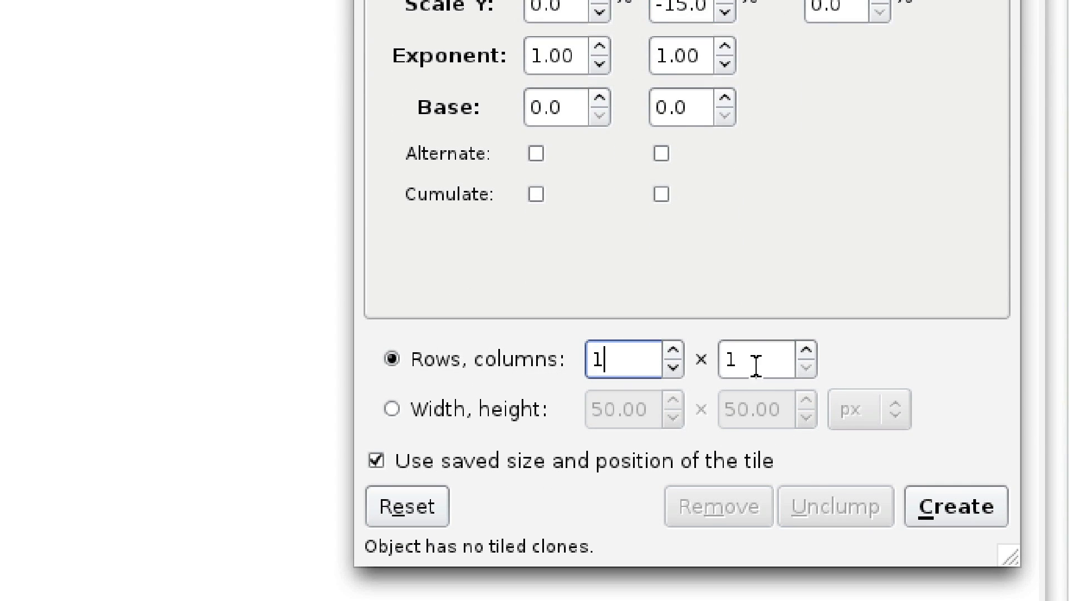
key(Tab)
text(4)
click(955, 507)
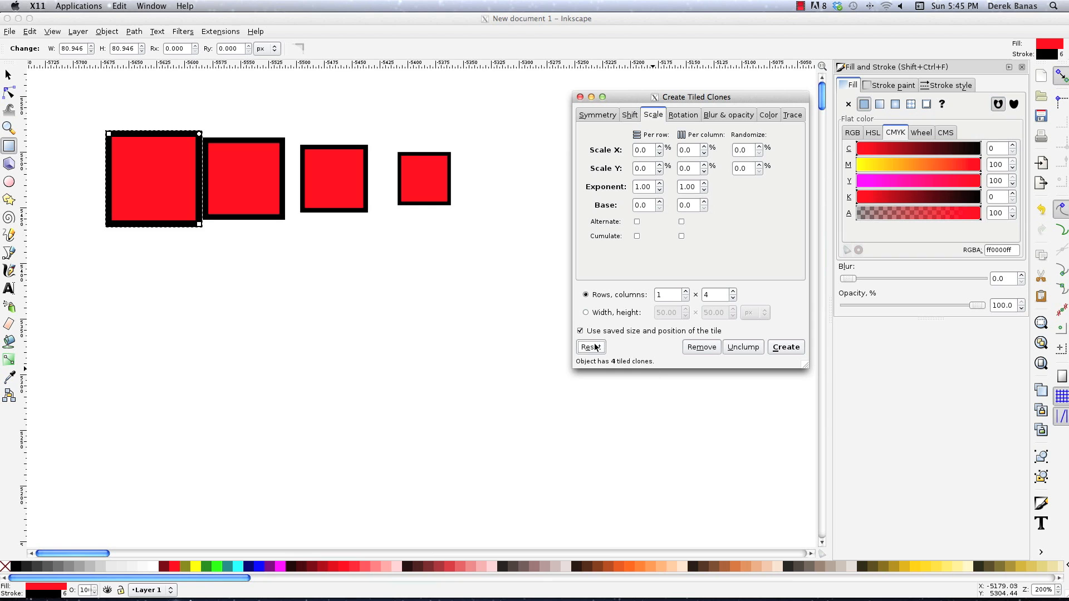
Reset the tiled clone settings and delete the square with all its clones
click(591, 346)
click(580, 97)
key(s)
drag(493, 240, 86, 102)
key(Delete)
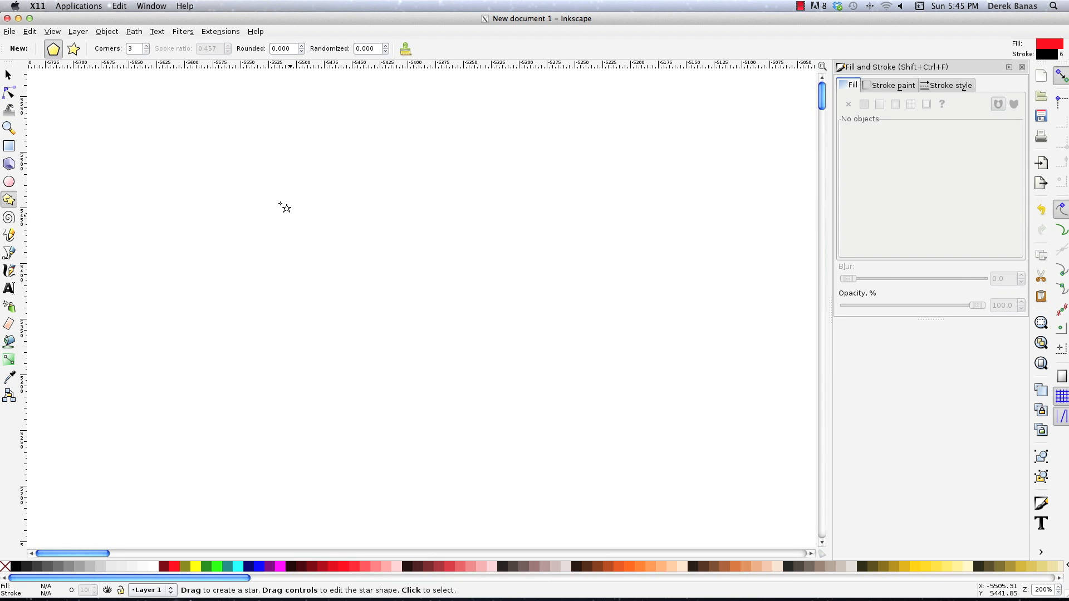
Draw a triangle about 104 px wide near the canvas's upper left and open its tiled clone settings
drag(446, 320, 557, 387)
drag(371, 260, 357, 249)
key(s)
drag(306, 212, 143, 219)
click(30, 31)
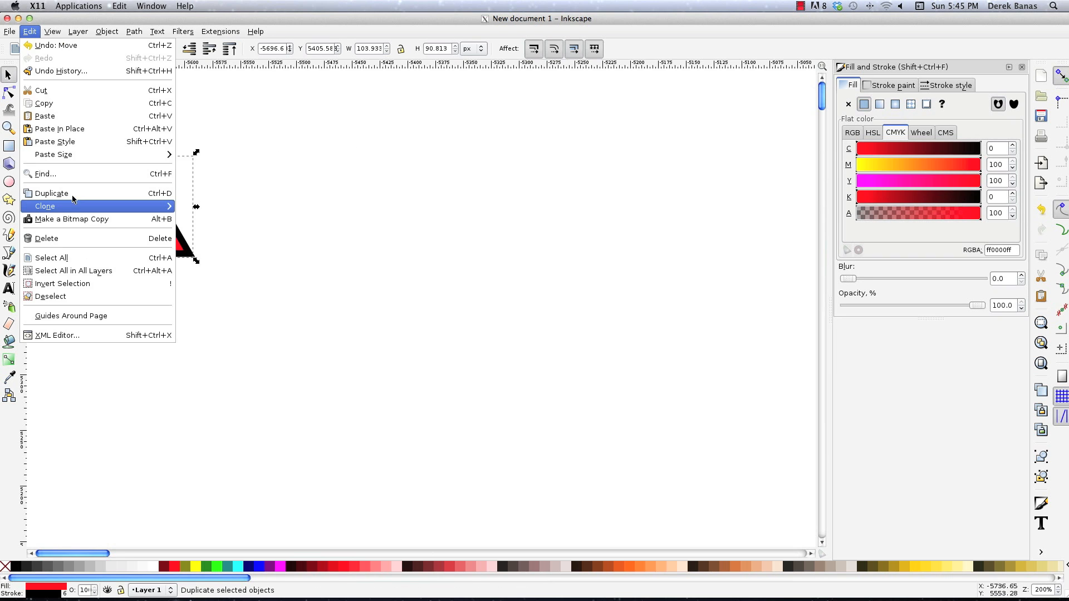
mouse_move(73, 201)
click(226, 219)
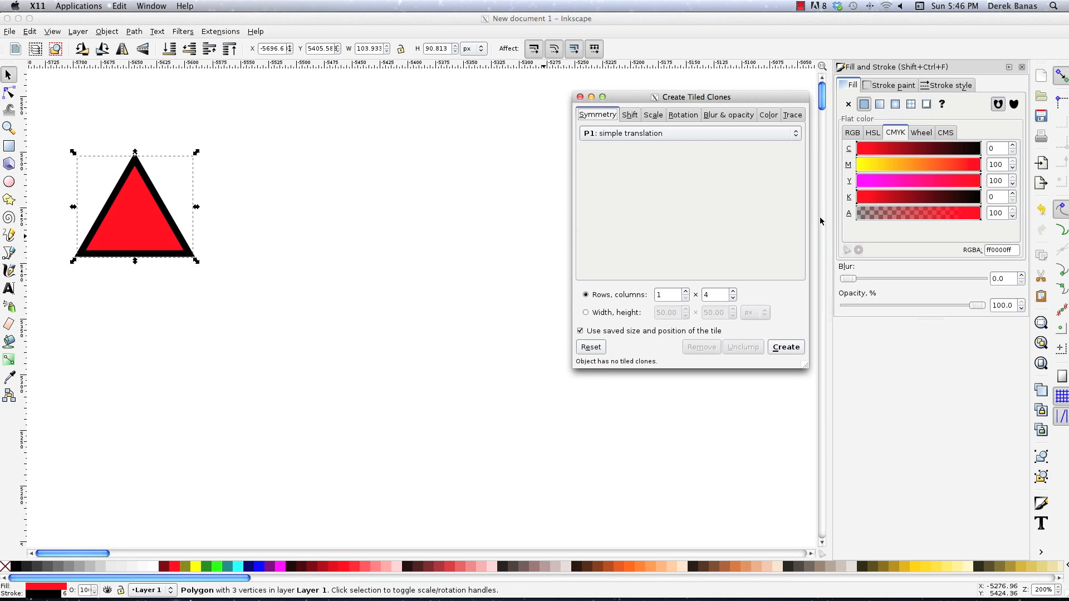
Create 1 × 7 tiled clones of the triangle with a rotation of 20° per column
click(683, 115)
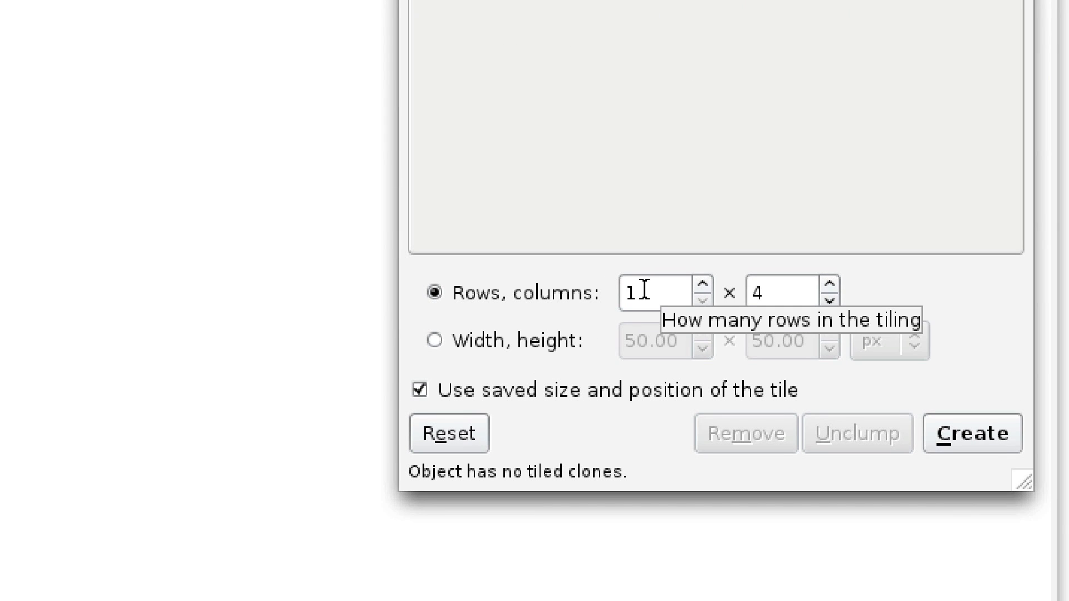
drag(782, 291, 675, 285)
text(7)
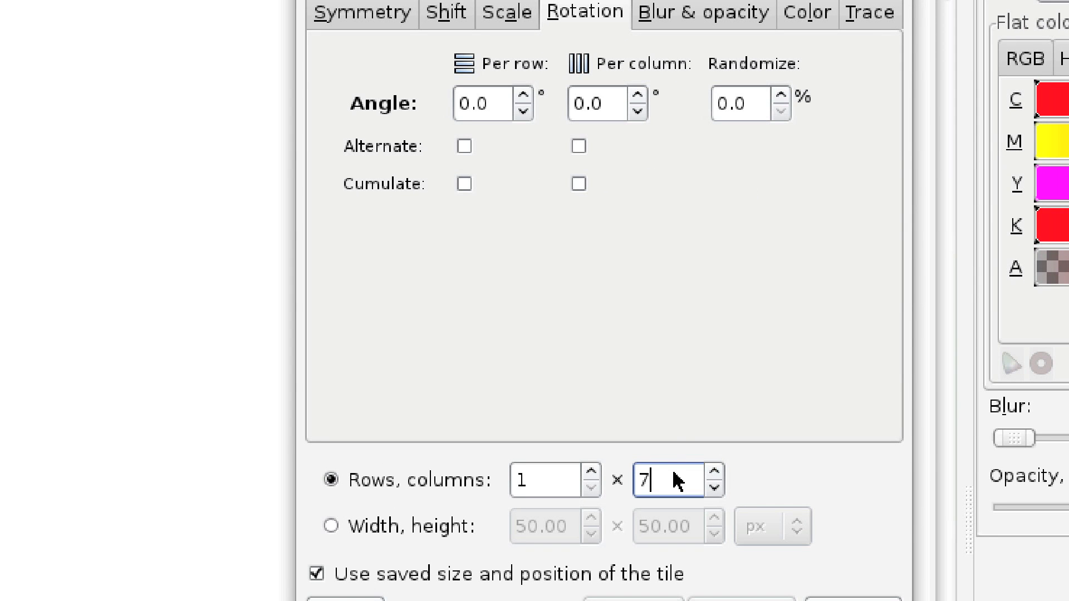
triple_click(595, 104)
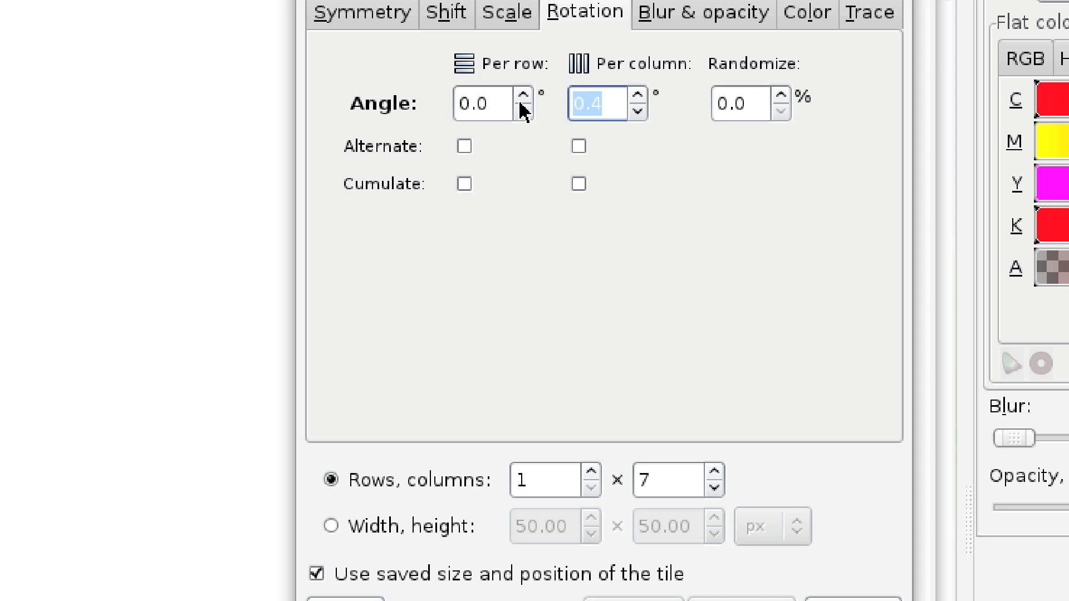
text(20)
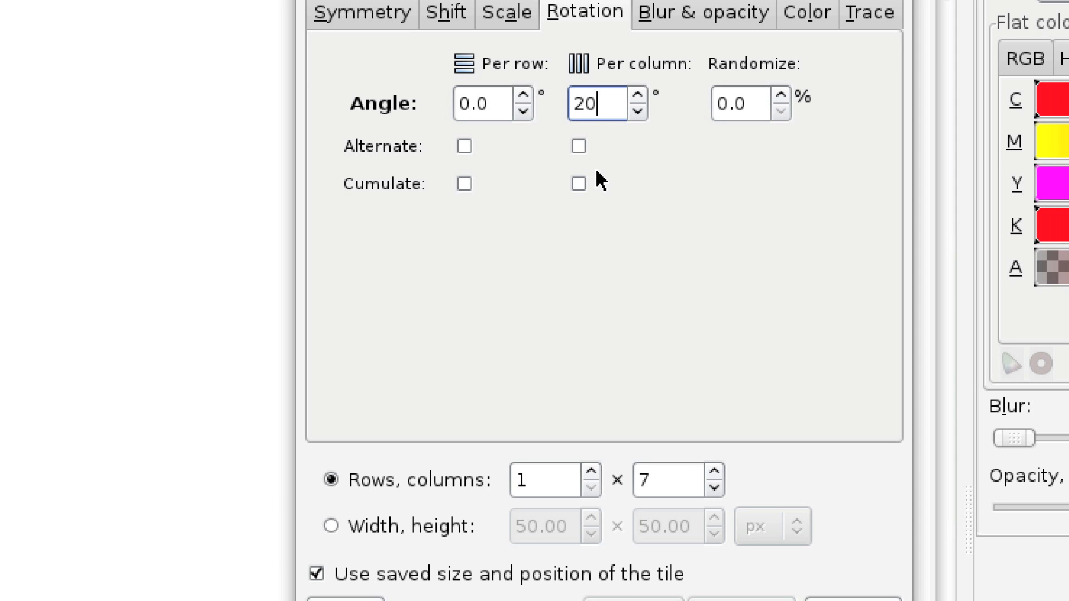
key(Return)
drag(648, 102, 928, 205)
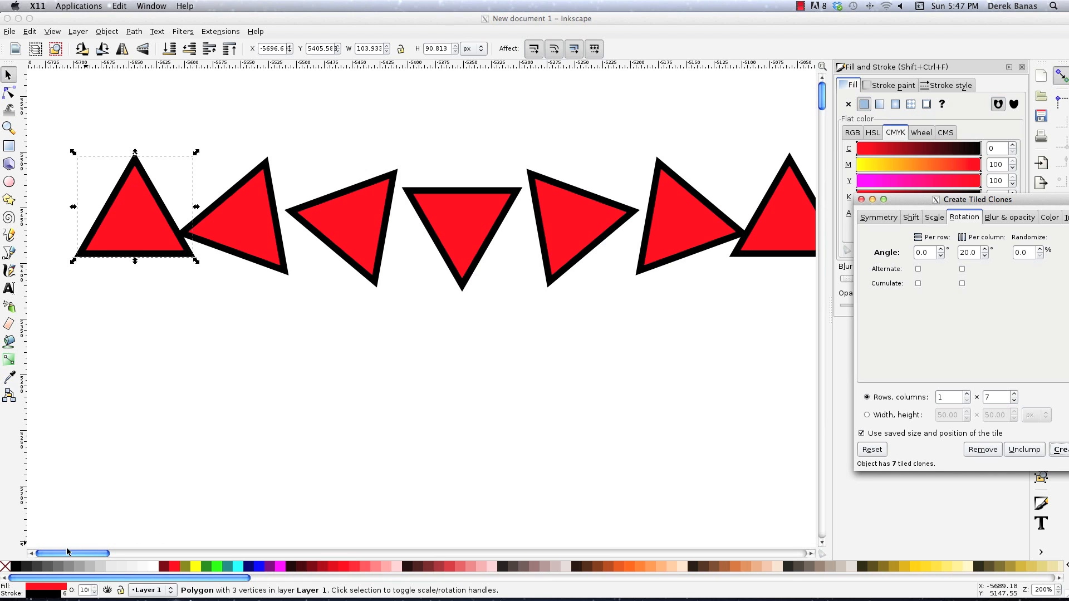
click(94, 555)
mouse_move(87, 555)
mouse_down()
mouse_move(110, 554)
mouse_move(87, 553)
mouse_up()
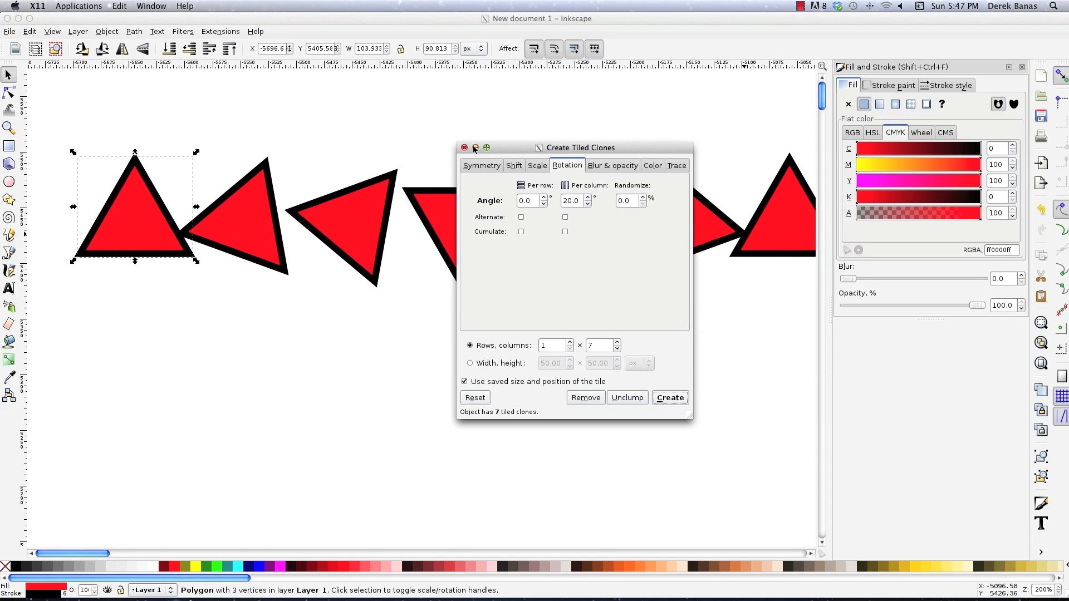
Close the tiled clone settings and delete all the triangles
click(464, 148)
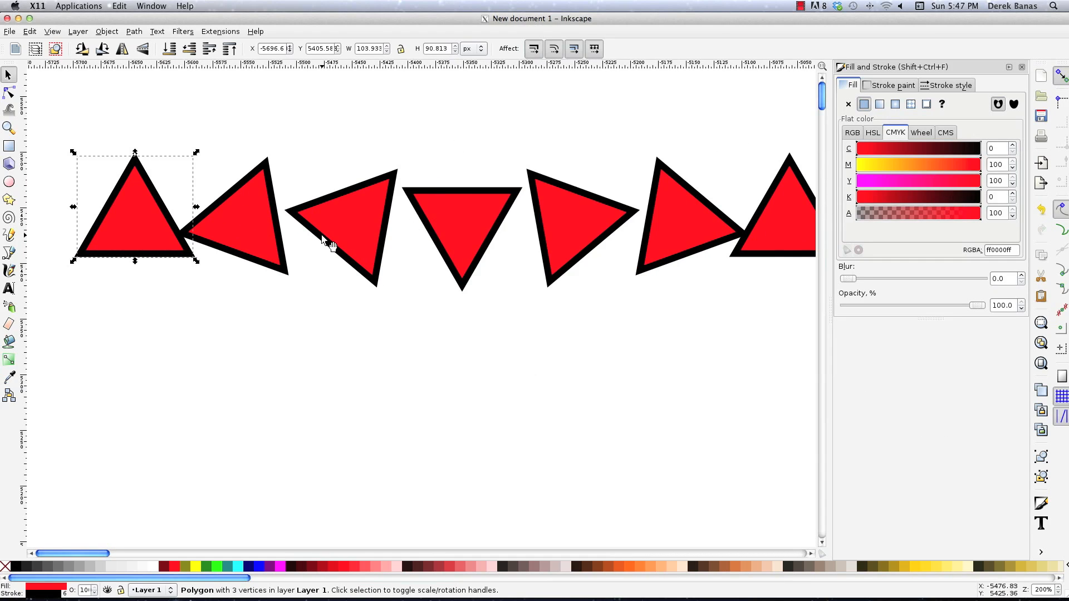
key(ctrl+a)
key(Delete)
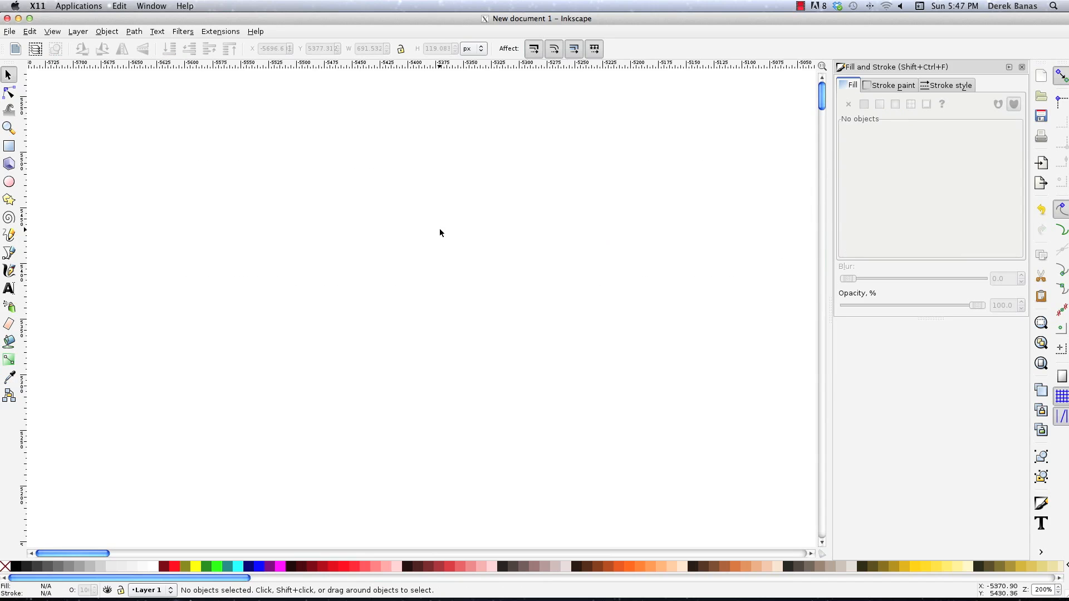
Draw a star about 117 px wide in the upper part of the canvas and set it to 5 corners
key(shift+F9)
click(73, 49)
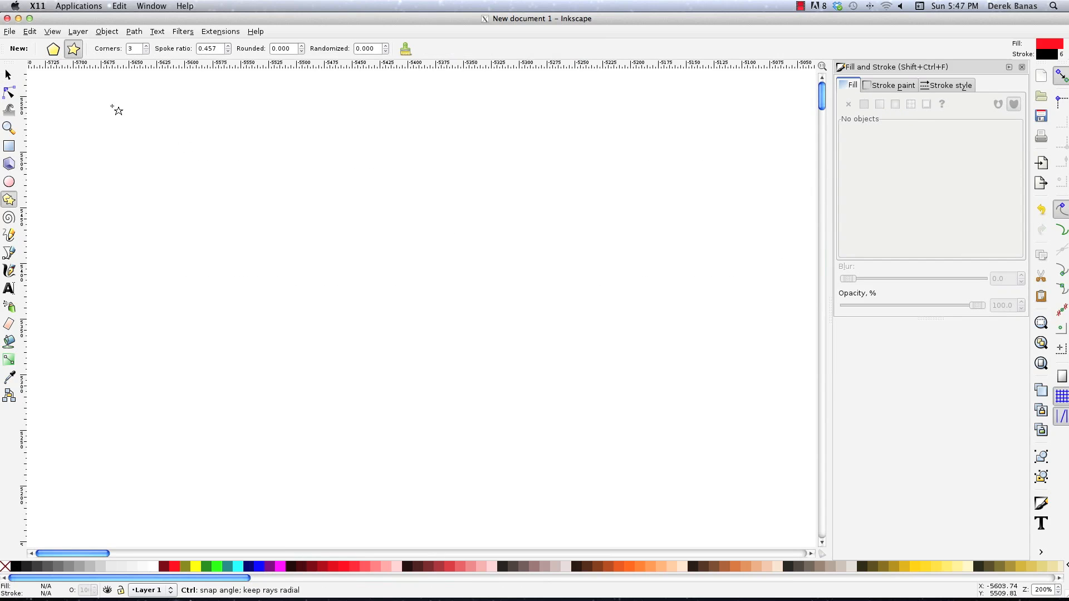
drag(274, 220, 274, 149)
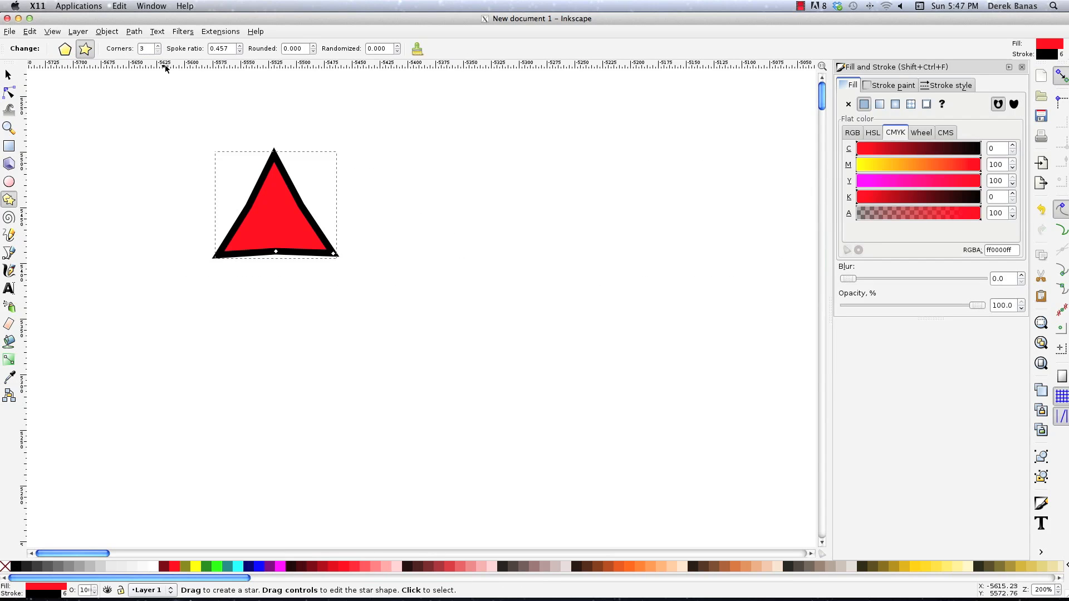
click(158, 48)
click(158, 48)
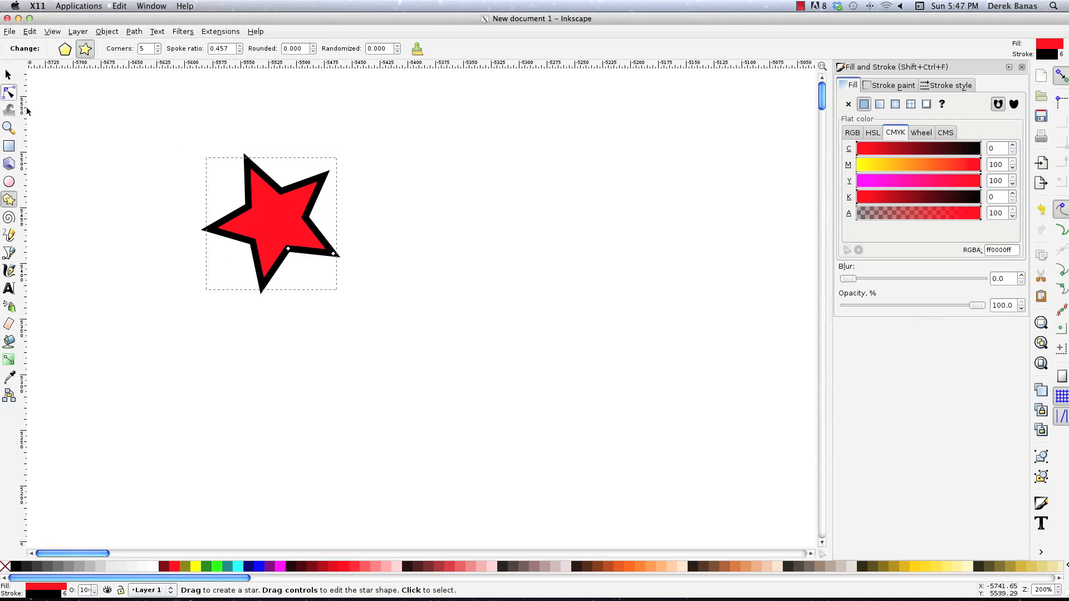
Rotate the star until one point faces straight up and move it slightly toward the canvas's upper left
click(8, 75)
click(314, 187)
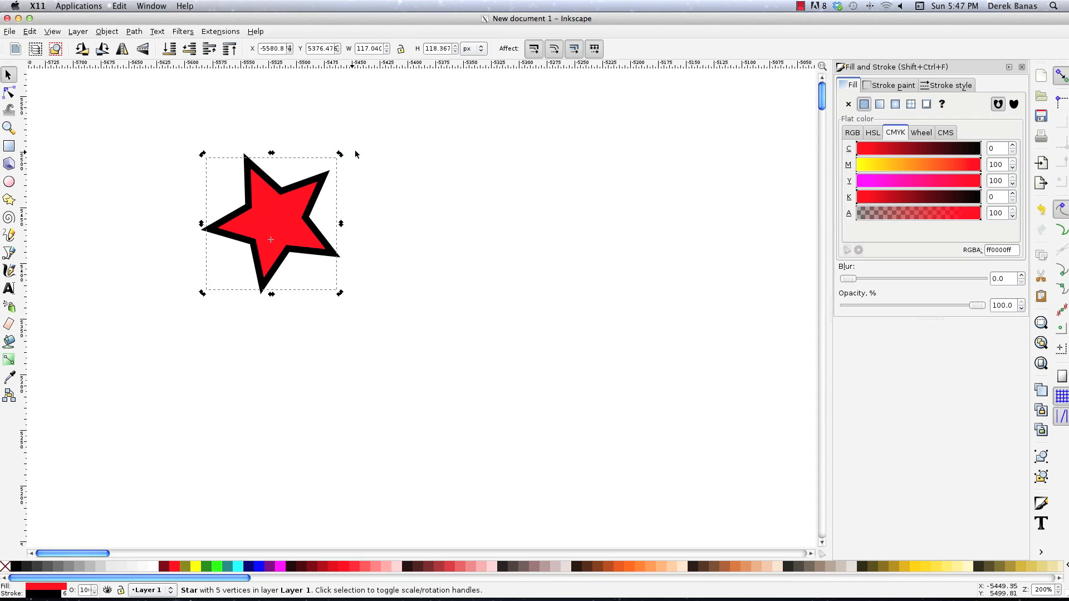
drag(341, 158, 362, 184)
drag(292, 215, 248, 199)
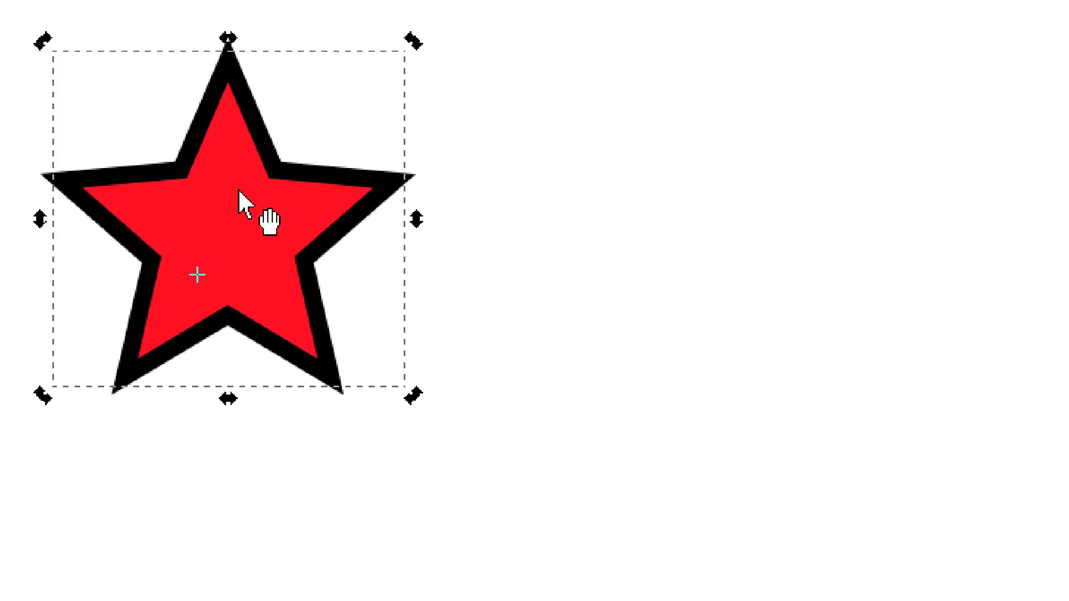
Place the star's rotation center just below the star and open its tiled clone settings
drag(194, 282, 229, 219)
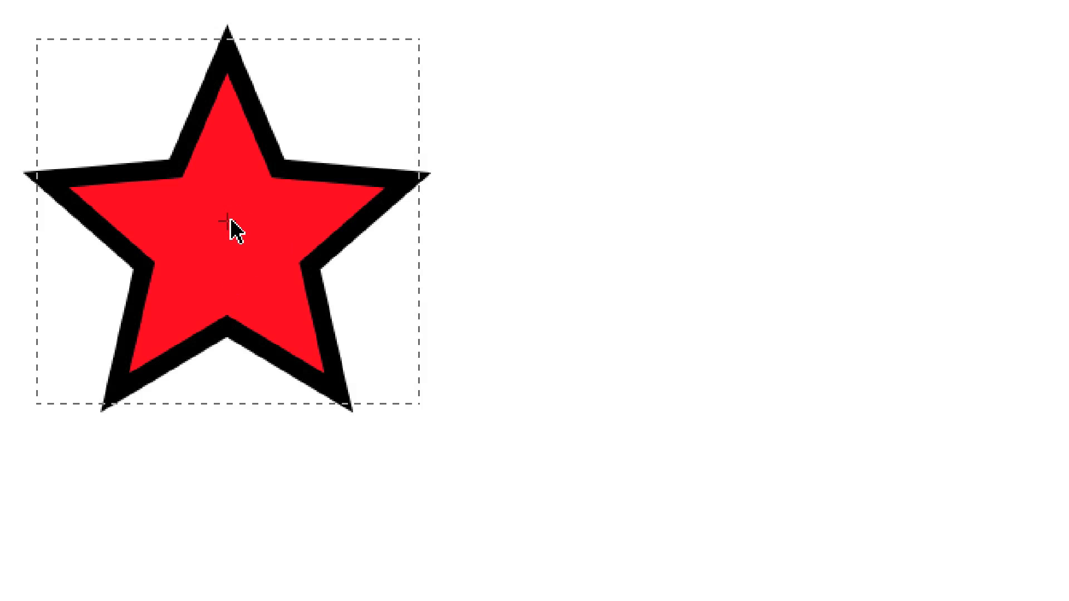
drag(231, 439, 232, 438)
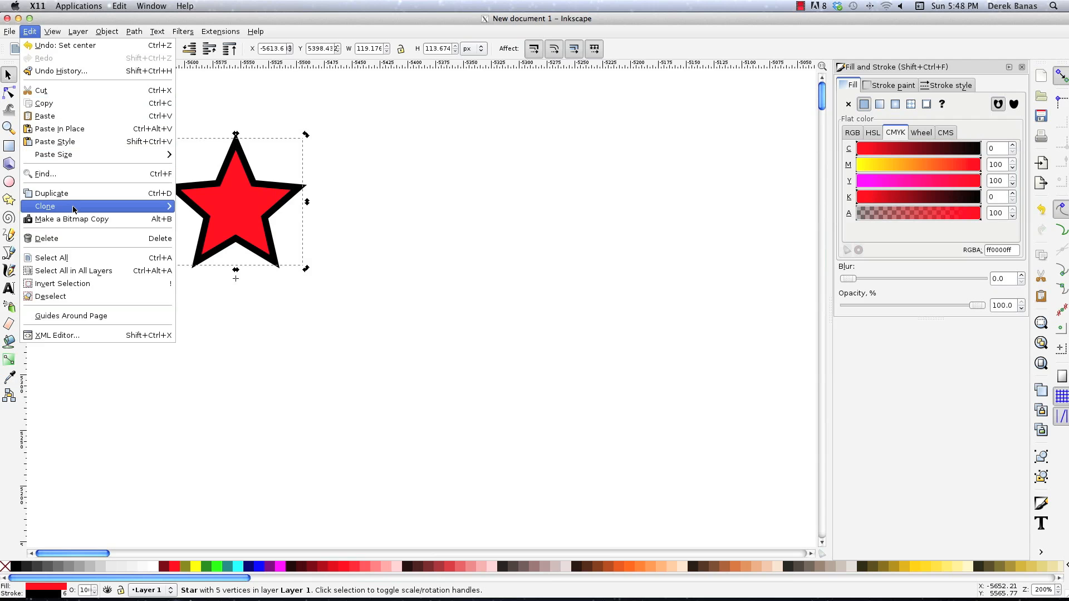
mouse_move(111, 206)
click(215, 228)
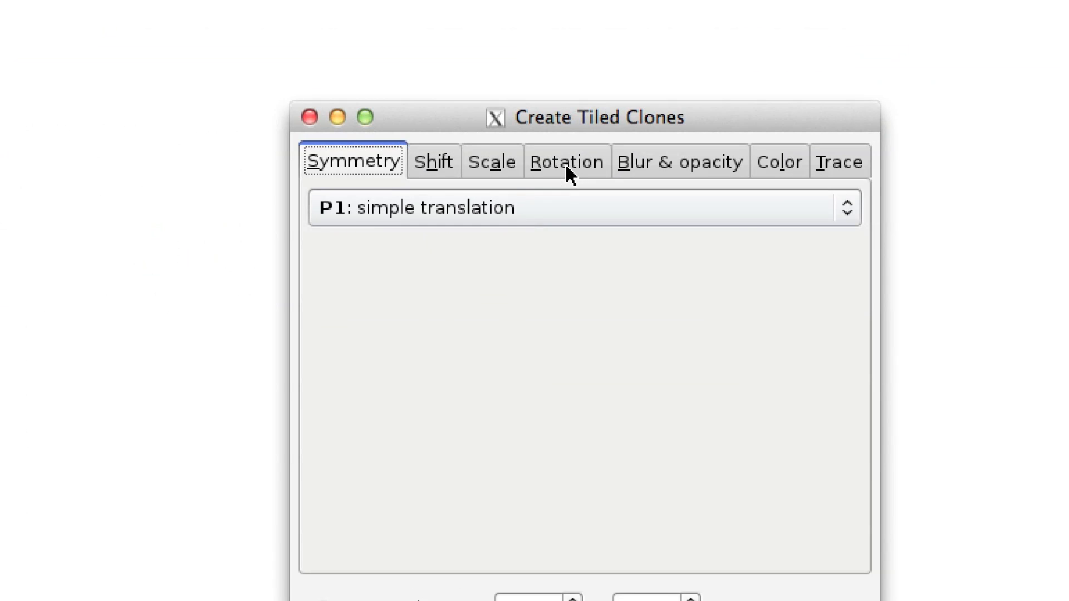
Exclude the tile per row and per column in the shift settings of the star's clones
click(568, 166)
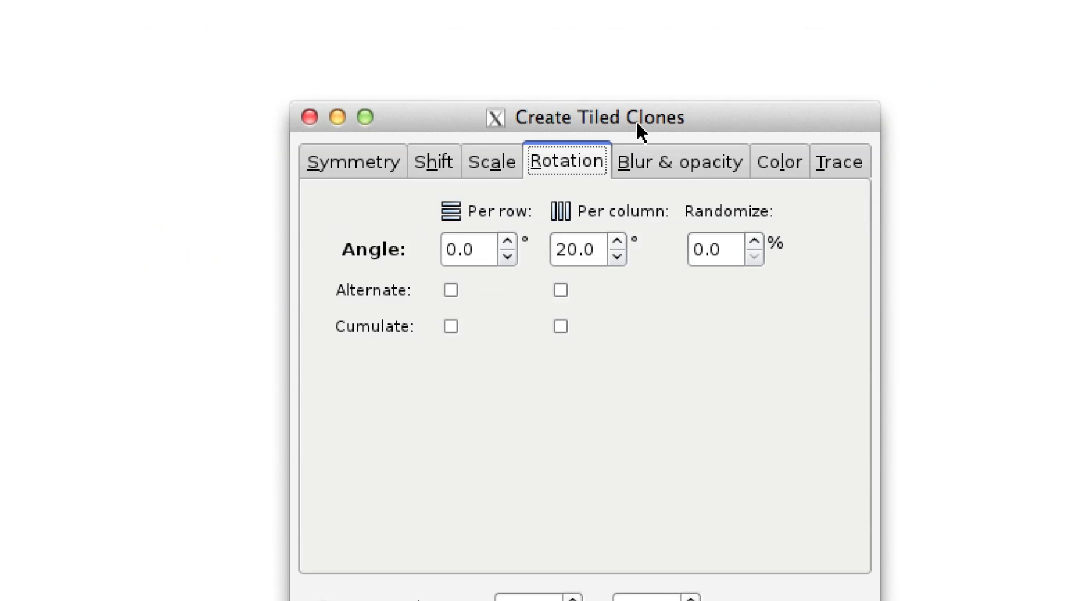
click(455, 89)
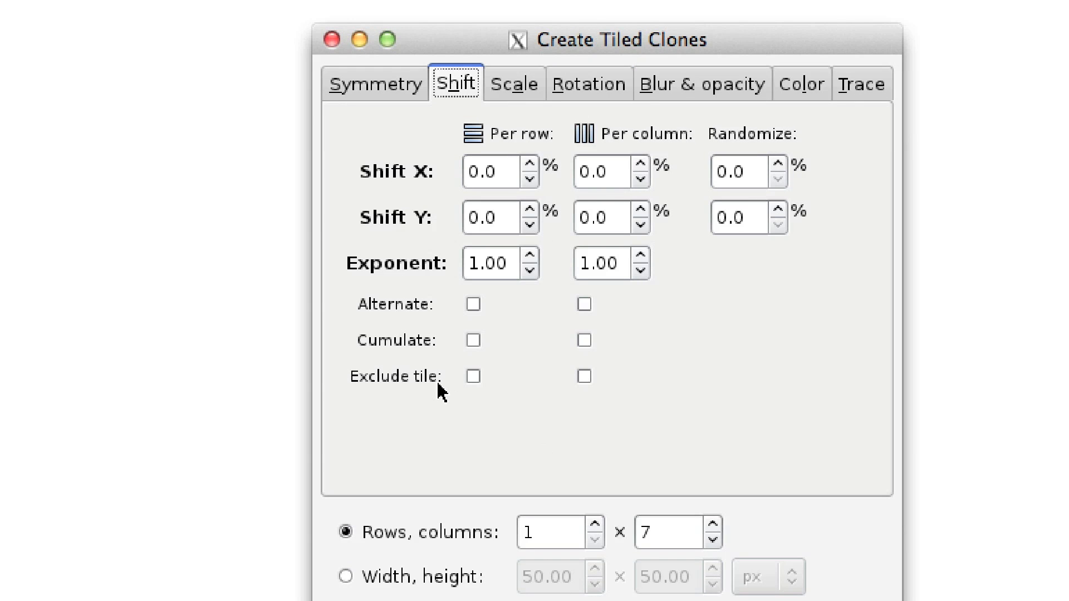
click(473, 377)
click(585, 378)
Set the rotation angle to 60° per column and create the star's tiled clones
click(590, 90)
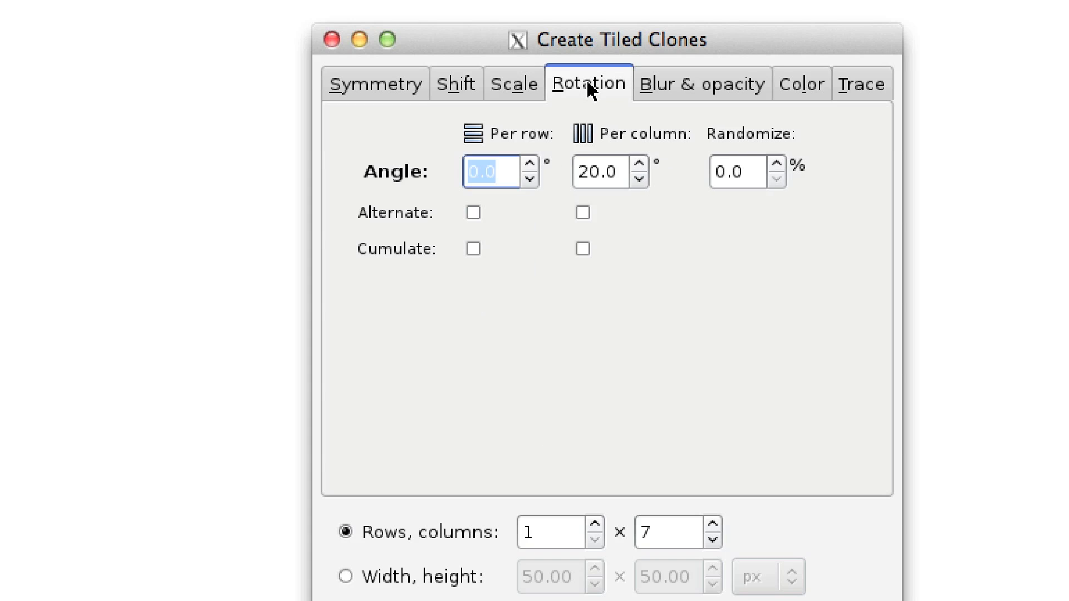
key(Tab)
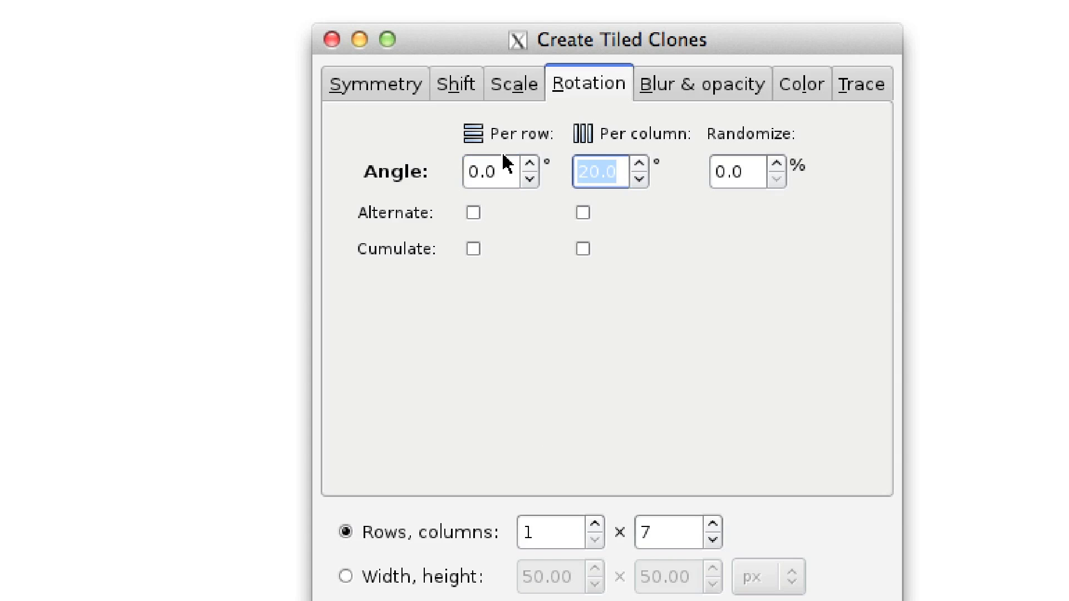
text(60)
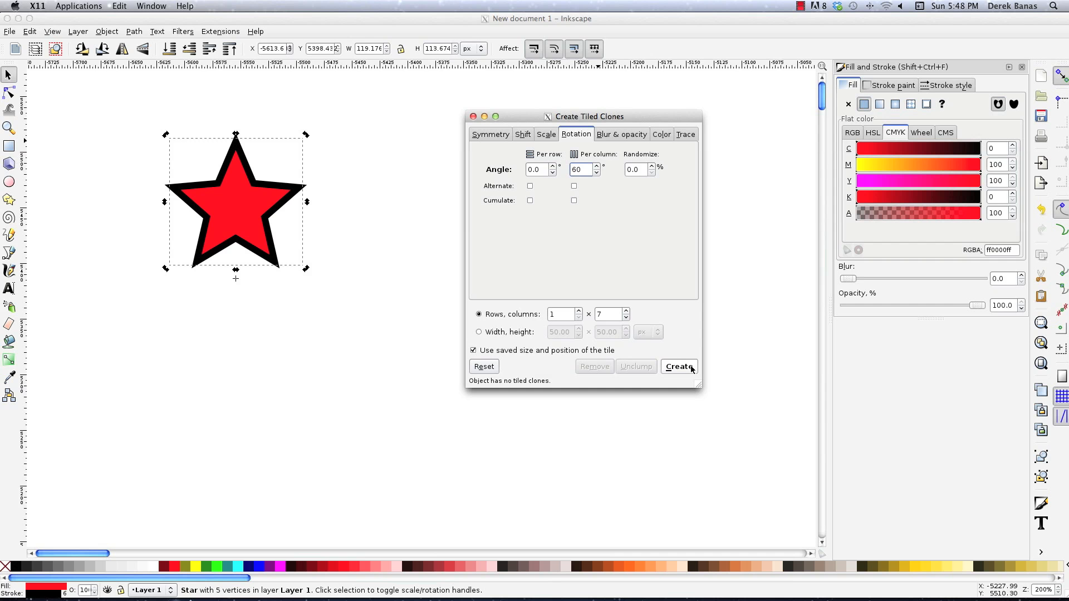
click(678, 367)
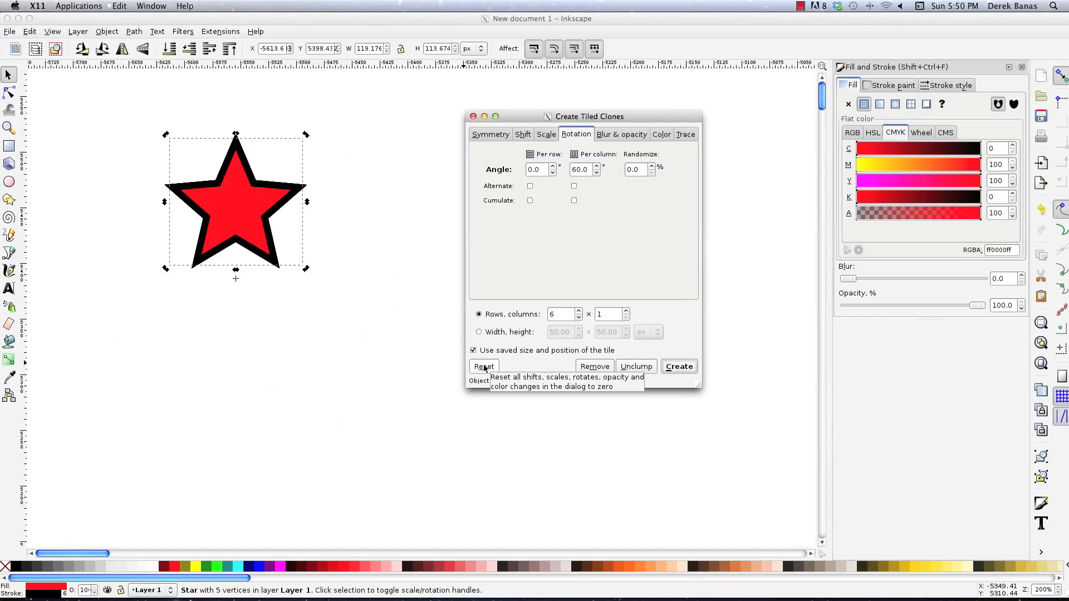
Reset all tiled clone settings and check the scale, shift and symmetry options
click(484, 368)
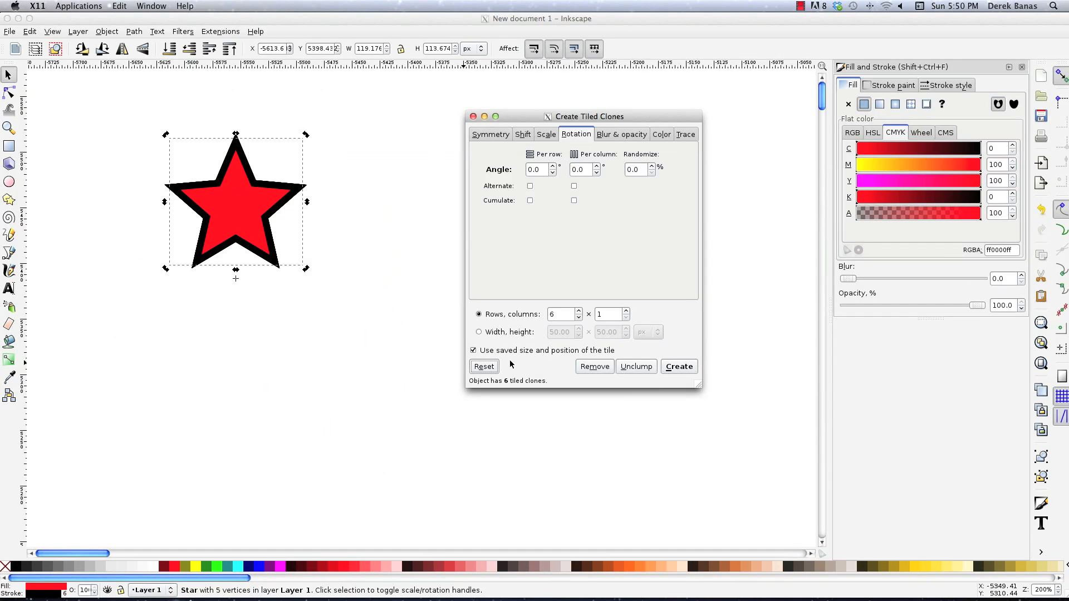
click(543, 134)
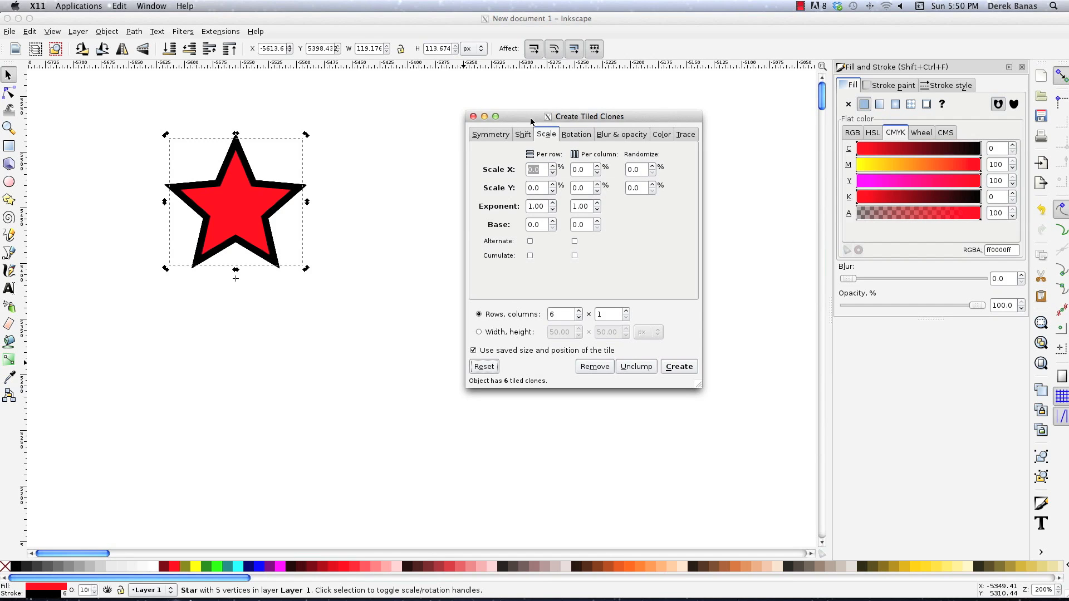
click(523, 135)
click(492, 366)
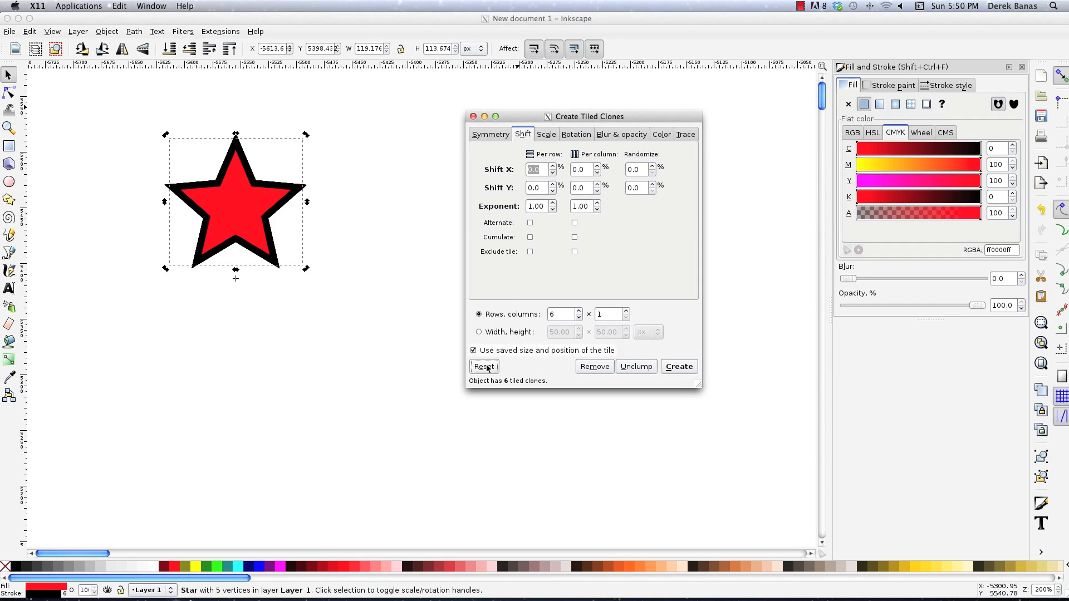
click(490, 135)
click(488, 371)
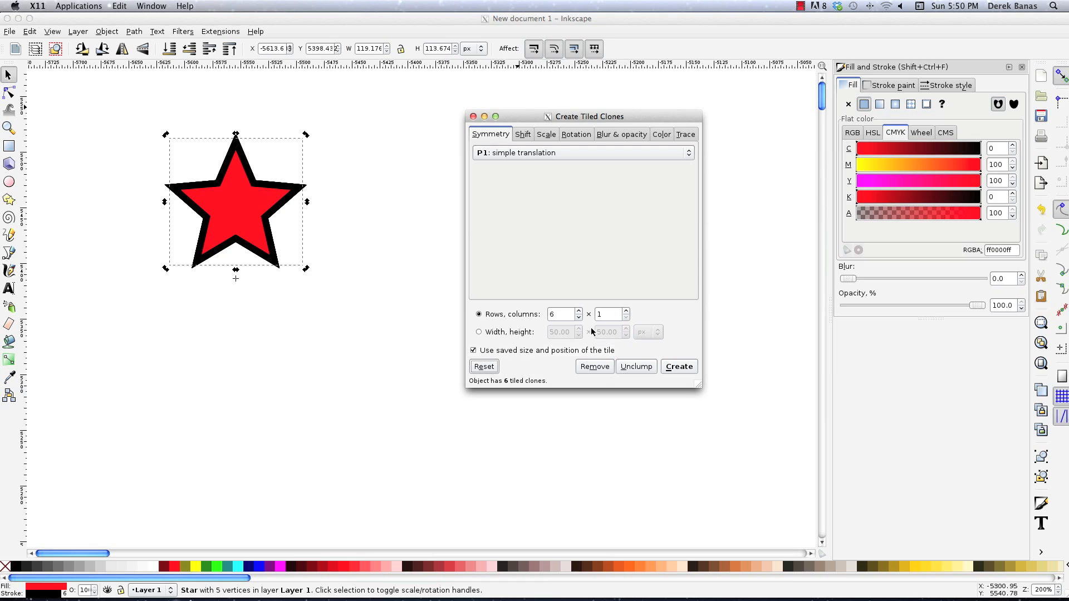
Close the tiled clone settings and delete the star with its clones
click(239, 196)
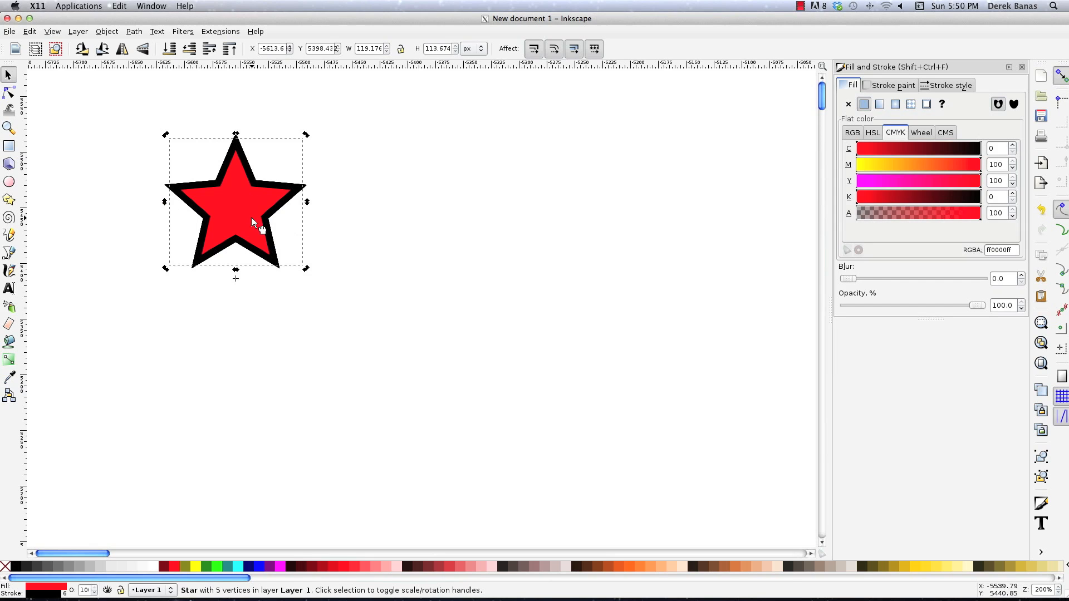
key(Escape)
click(252, 220)
key(Escape)
drag(347, 303, 135, 122)
key(Delete)
Draw a tall, narrow ellipse near the middle of the canvas
key(e)
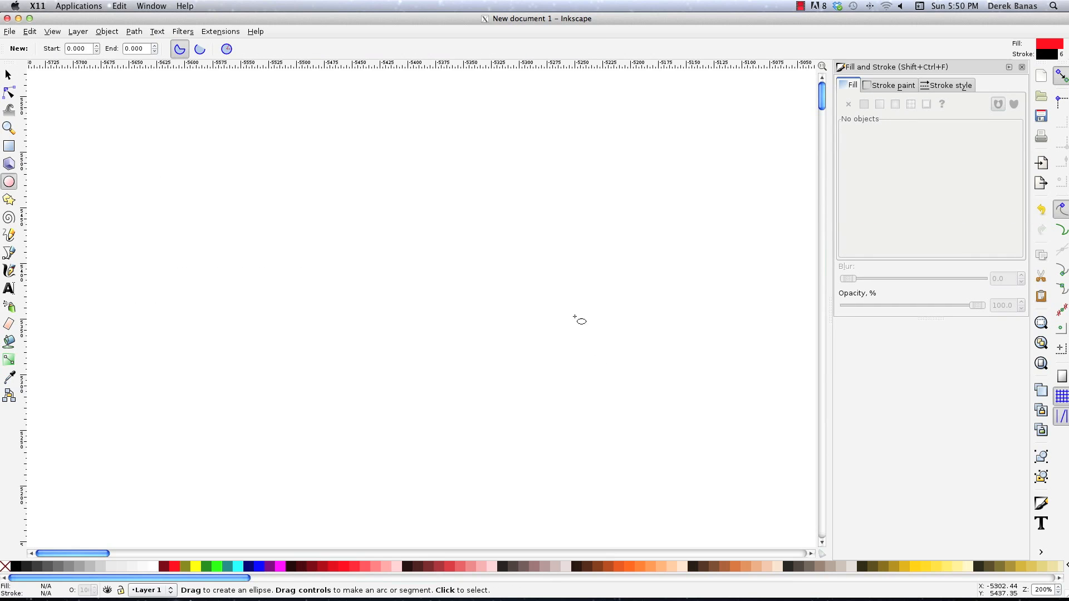
mouse_move(396, 151)
mouse_down()
mouse_move(418, 191)
mouse_move(432, 358)
mouse_up()
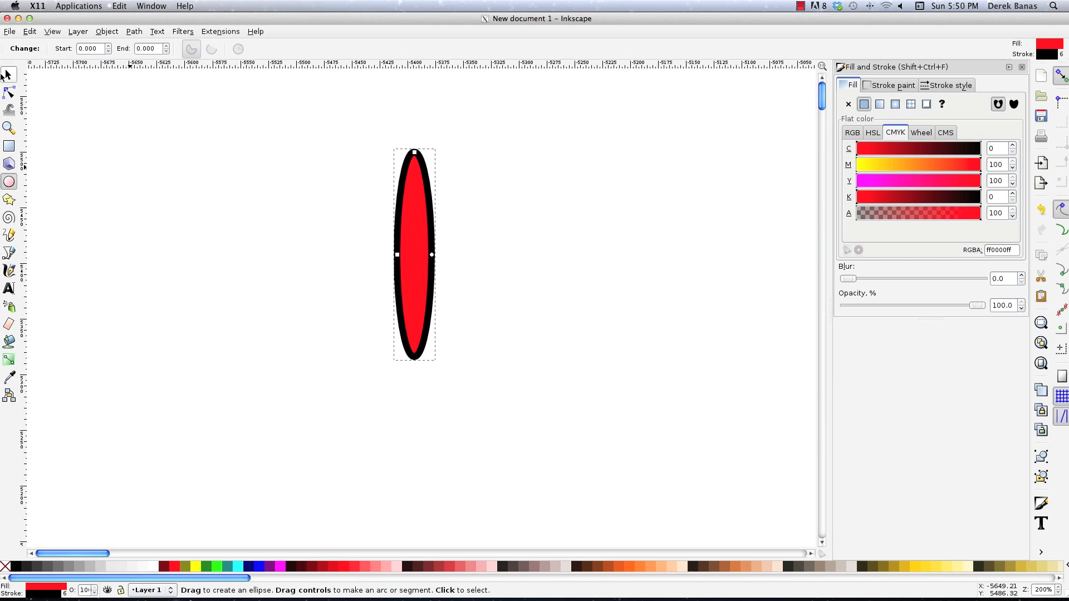
Open the tiled clone settings for the ellipse and set the grid to 1 row by 12 columns
click(9, 74)
click(30, 31)
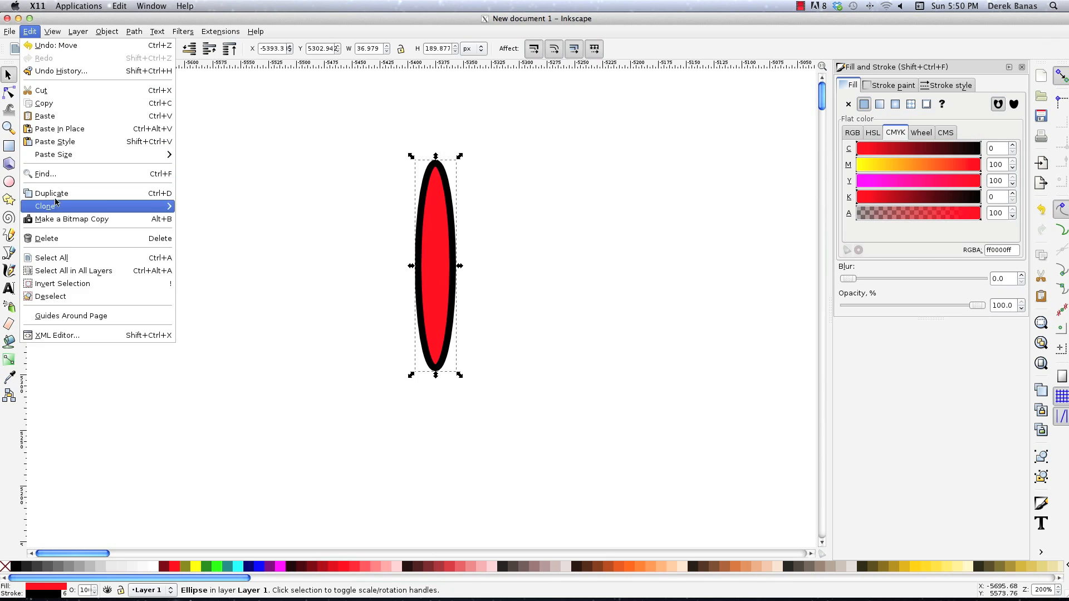
mouse_move(66, 206)
click(234, 220)
drag(613, 119, 743, 134)
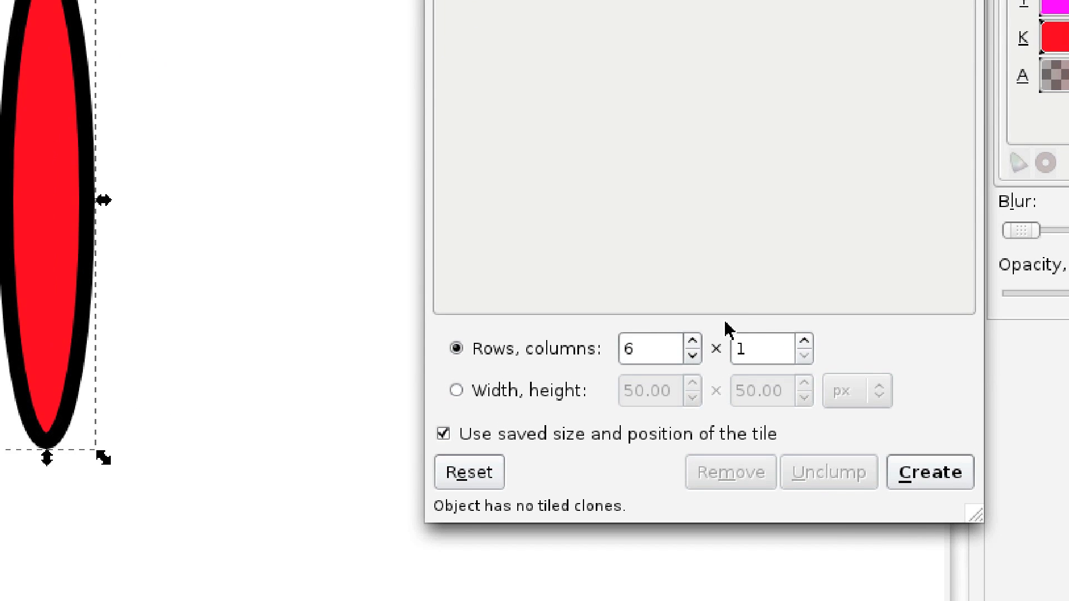
click(750, 345)
text(2)
key(shift+Tab)
text(1)
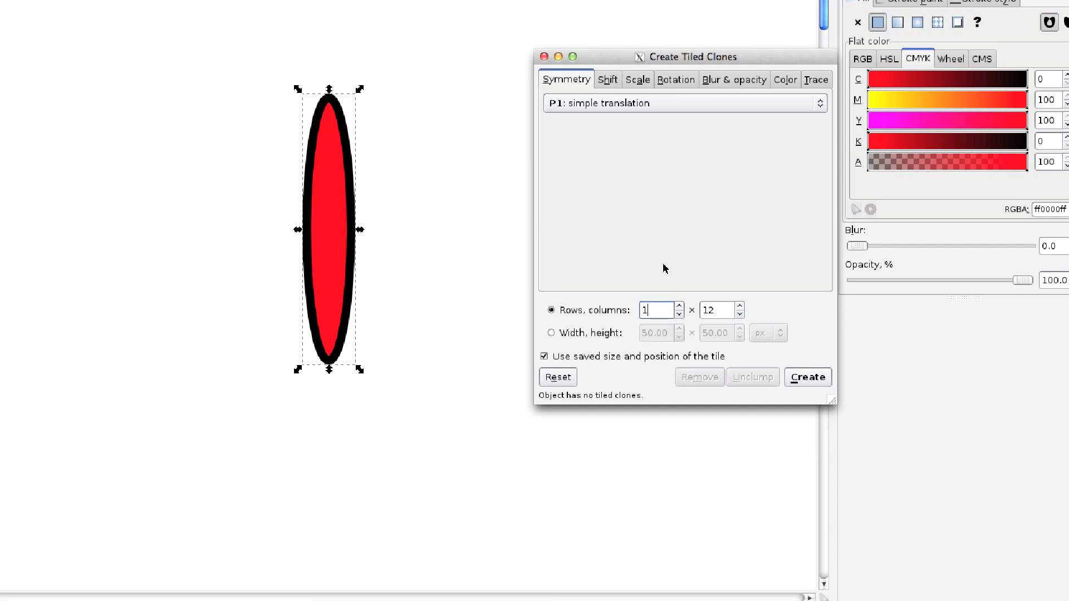
Set the rotation angle of the ellipse's tiled clones to 15° per column
click(674, 80)
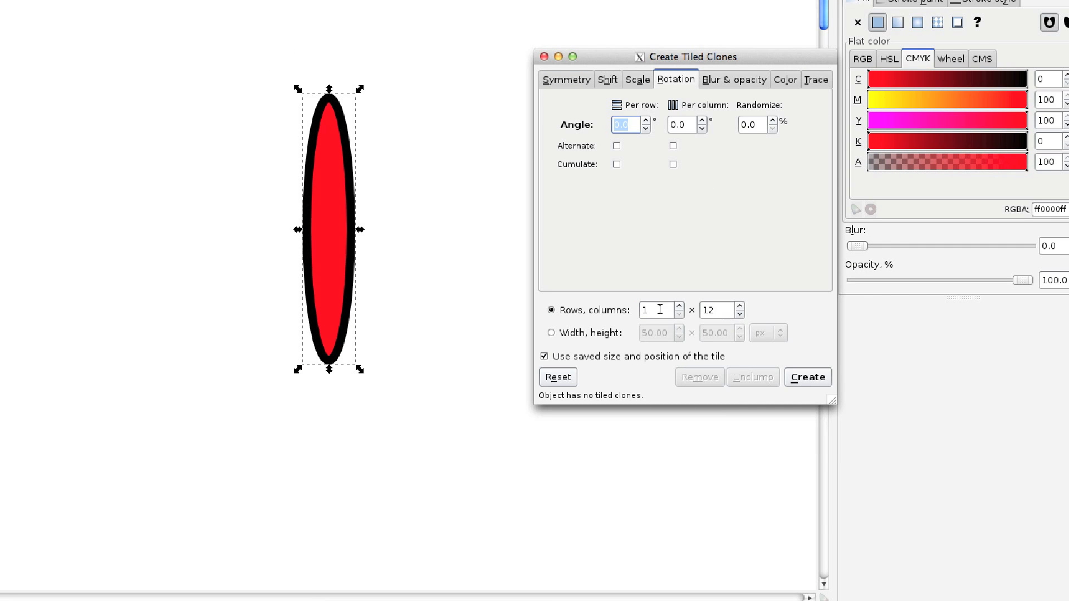
click(689, 121)
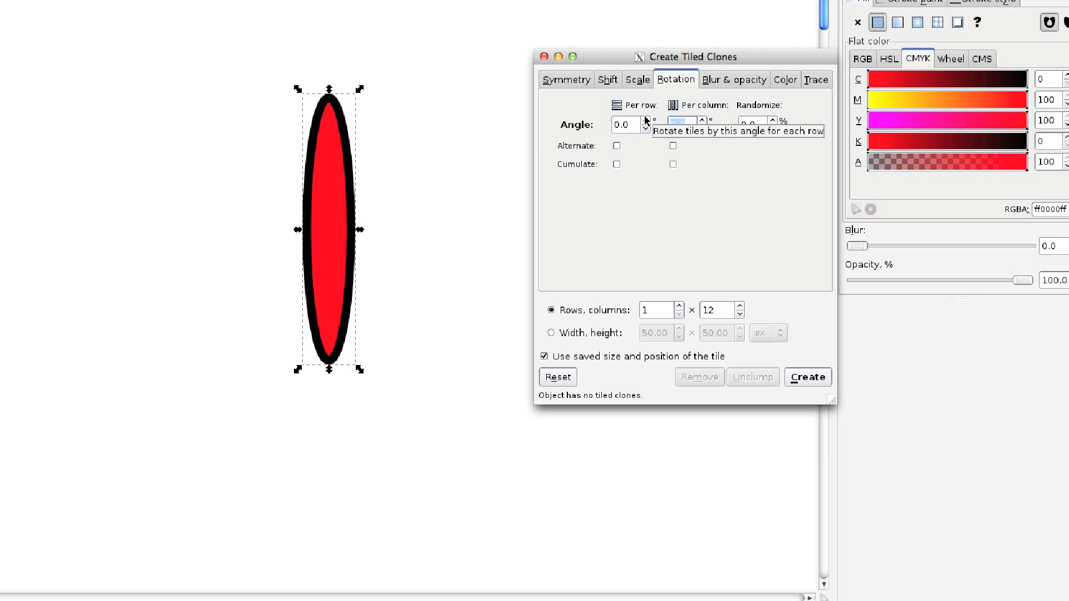
text(15)
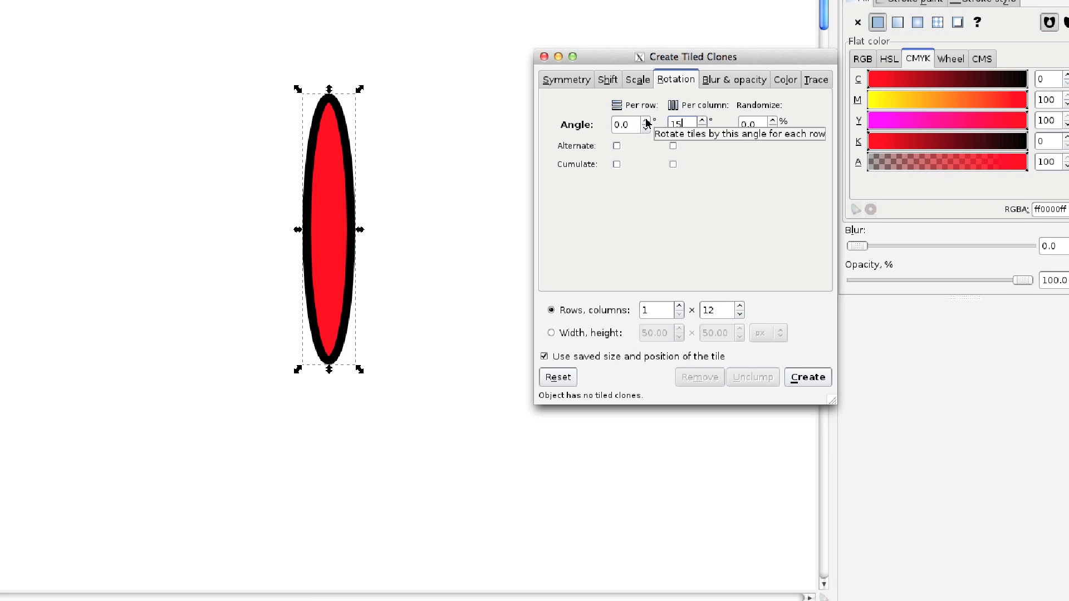
Set Shift X to -100% per column and Shift Y to -100% per row, and create the ellipse's clones
click(601, 84)
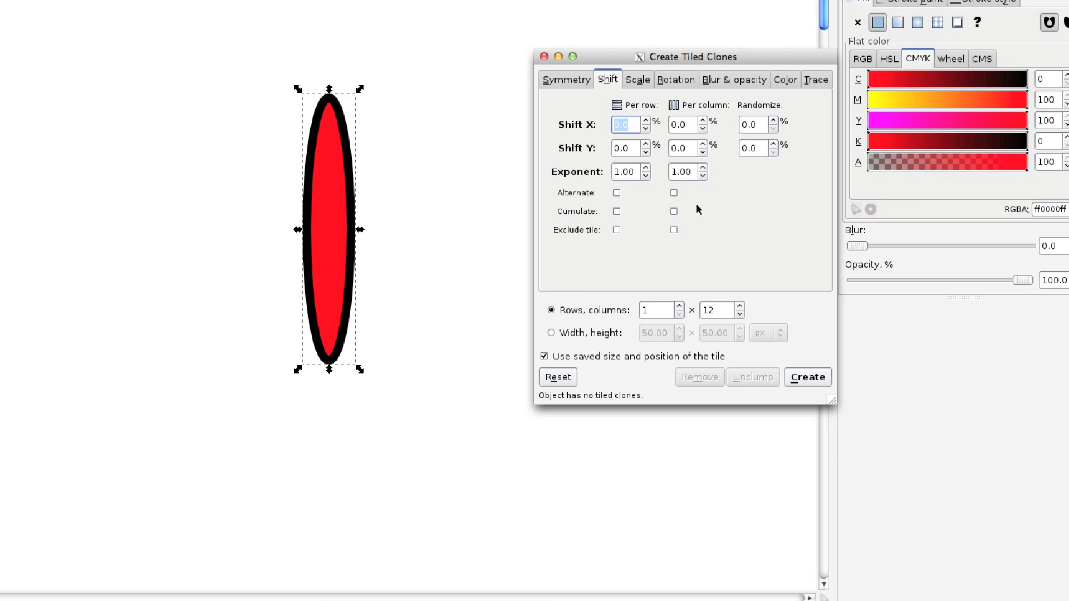
key(Tab)
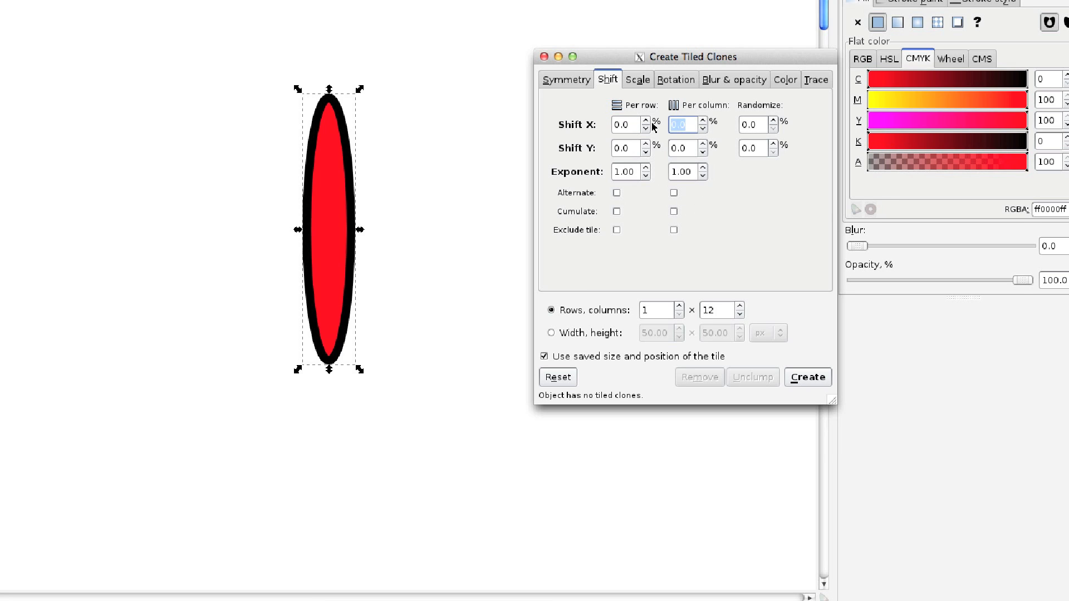
text(-100)
click(619, 141)
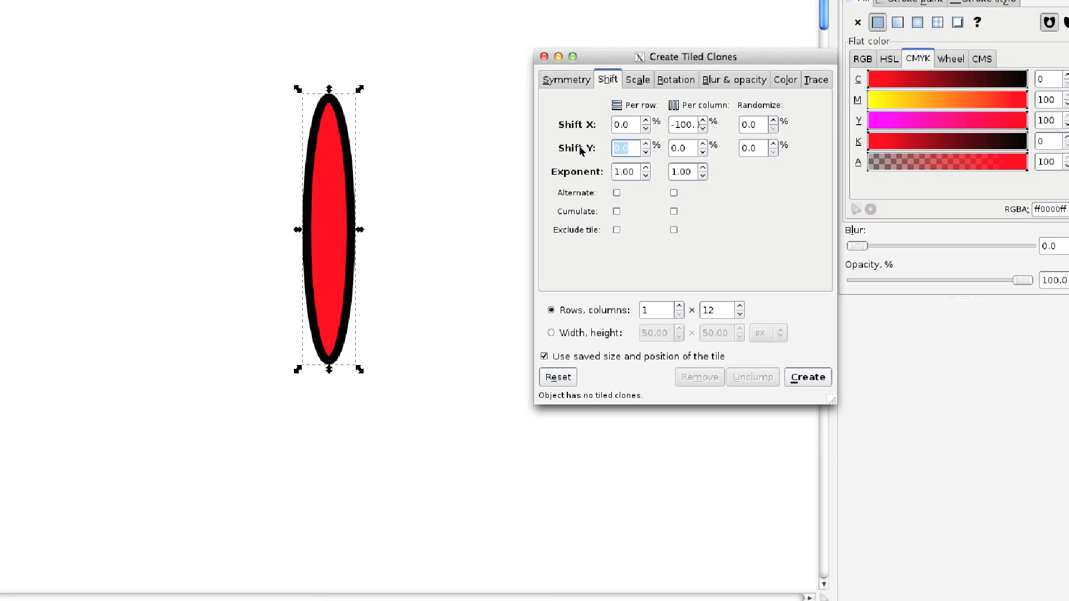
text(-100)
click(808, 377)
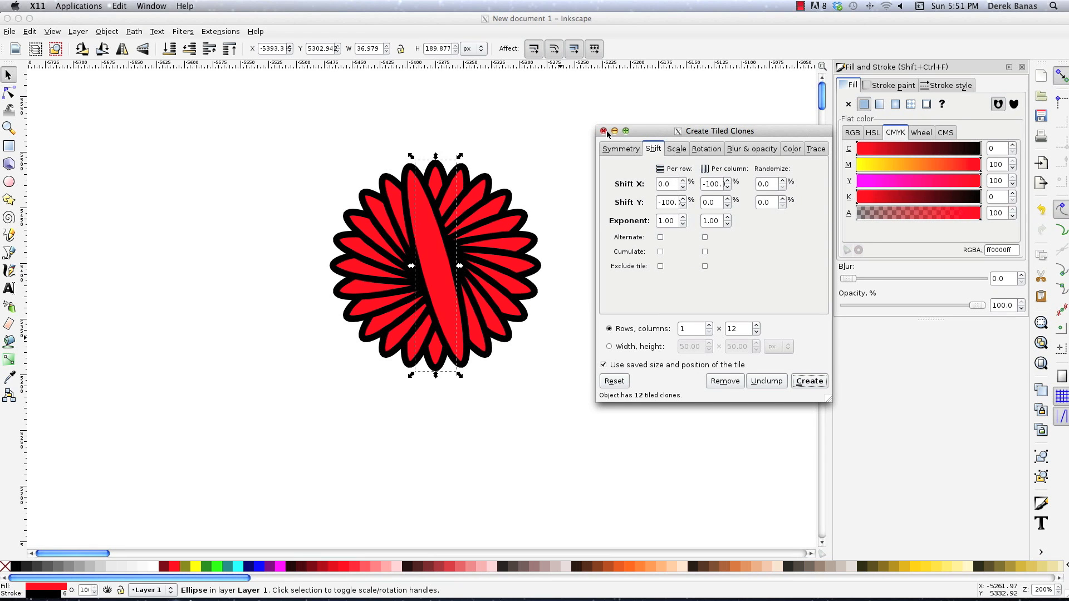
Close the tiled clone settings and delete the ellipse with all its clones
click(603, 131)
drag(280, 144, 707, 436)
key(Delete)
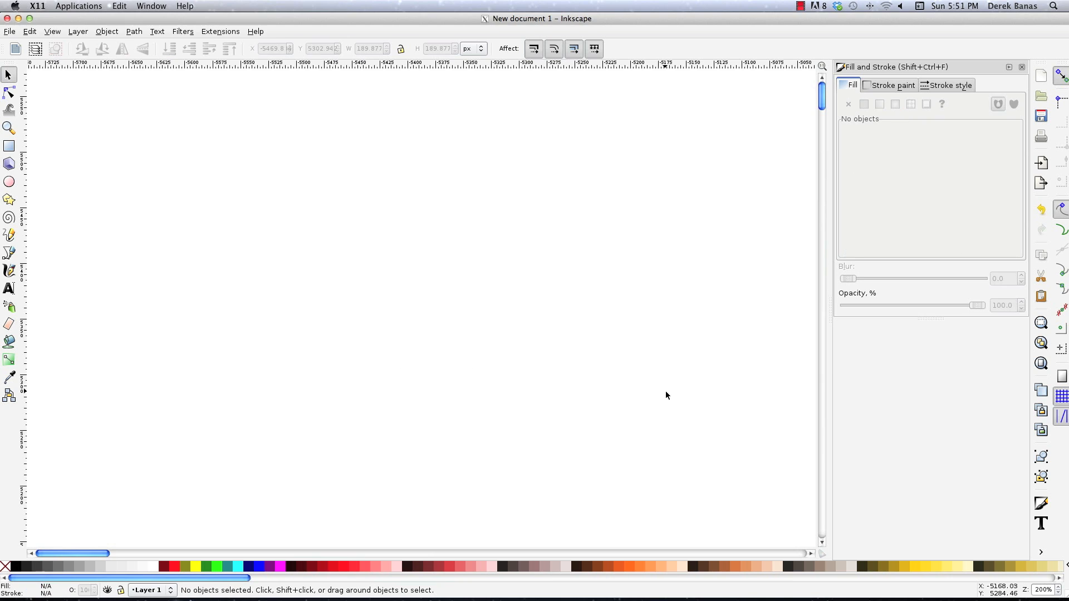
Draw a straight vertical line about 184 px long near the middle of the canvas
key(b)
click(414, 163)
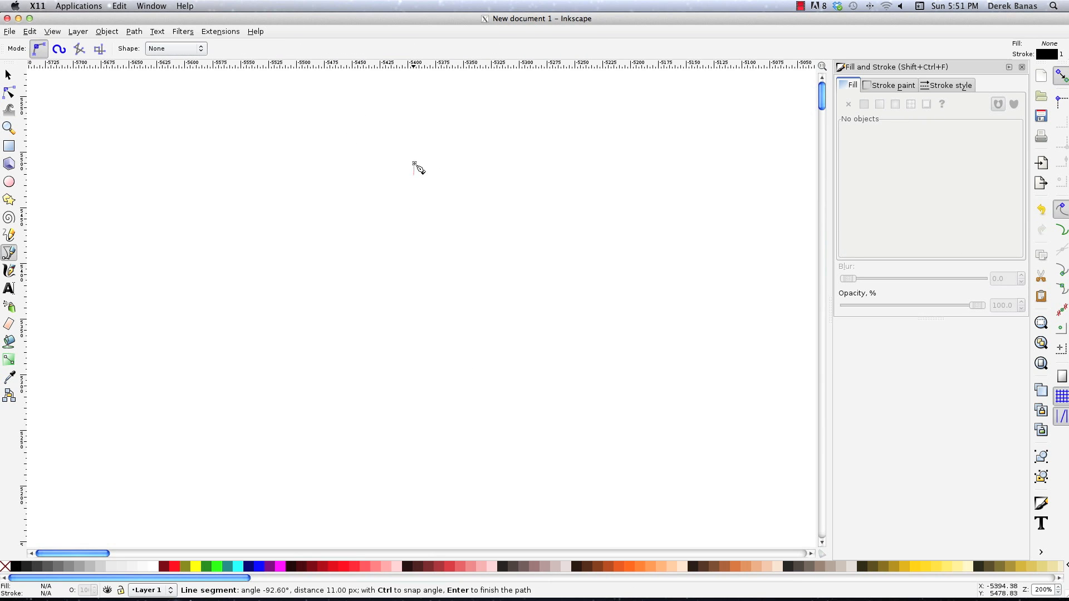
ctrl+click(413, 369)
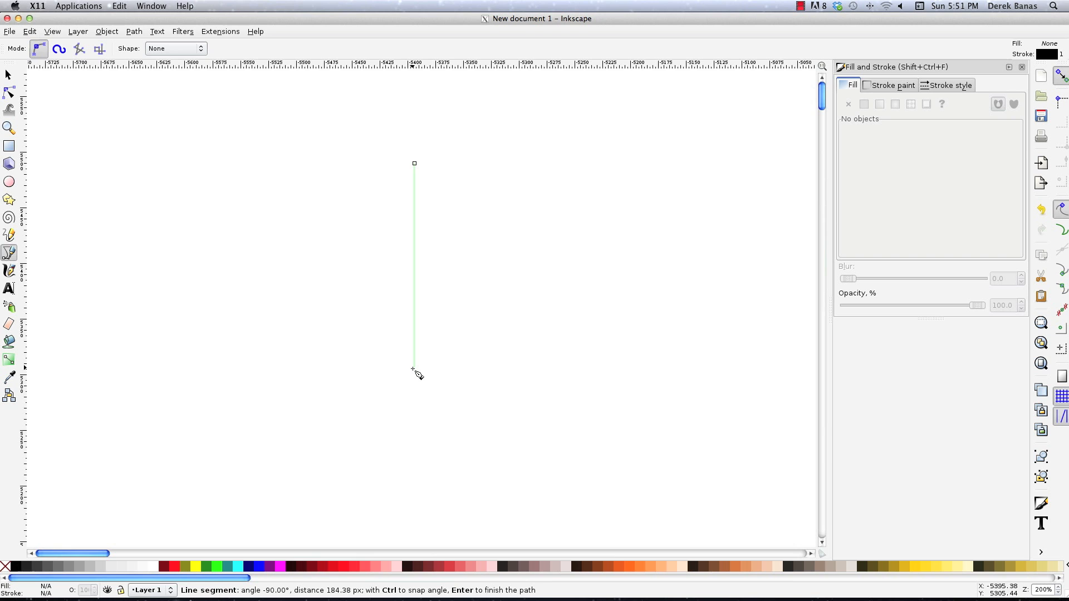
key(Return)
key(s)
Open the tiled clone settings for the line and set the grid to 8 rows by 10 columns
click(29, 31)
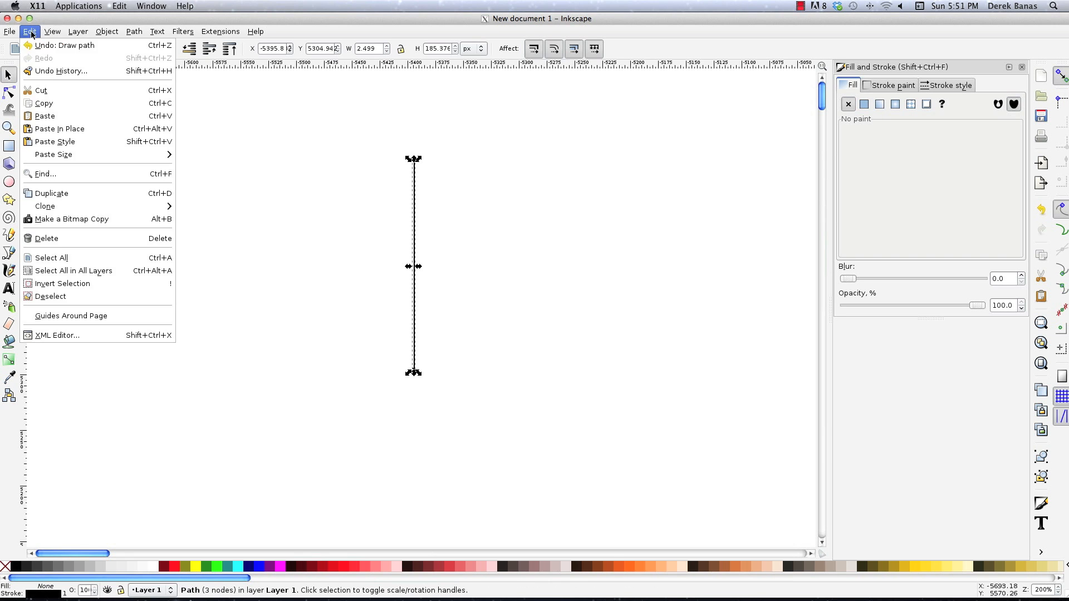
mouse_move(139, 206)
click(248, 220)
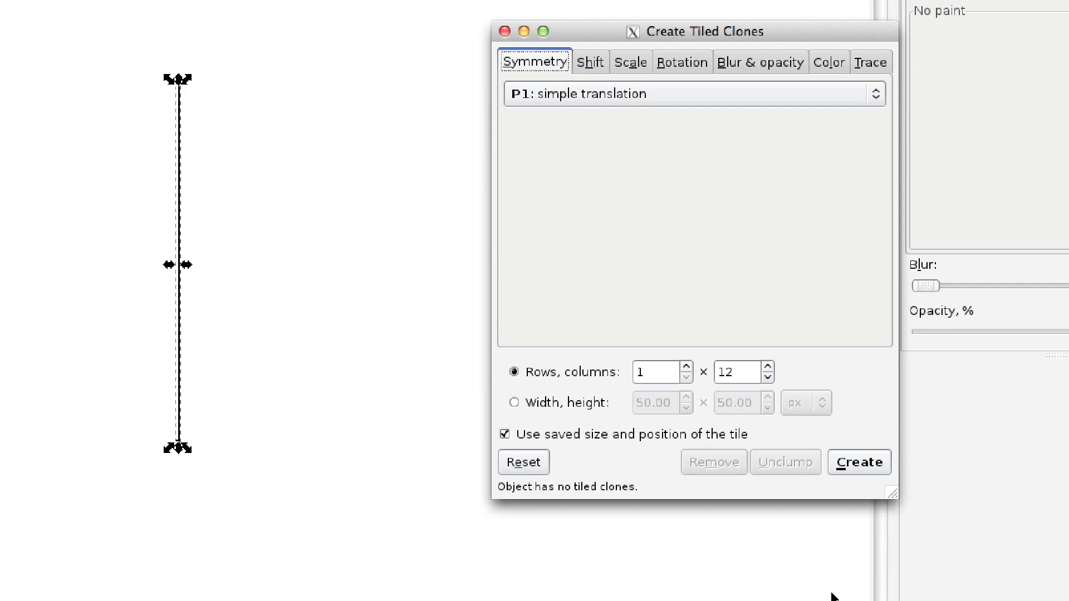
double_click(663, 371)
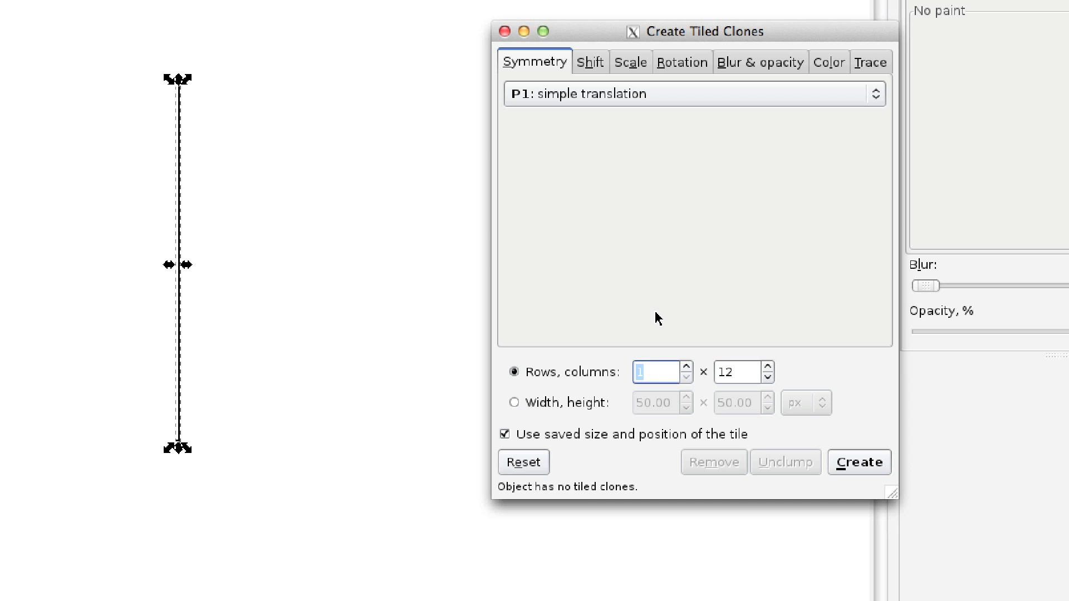
text(8)
double_click(740, 371)
text(10)
Set the rotation angle to 2° per row and 18° per column, and create the line's clones
click(589, 66)
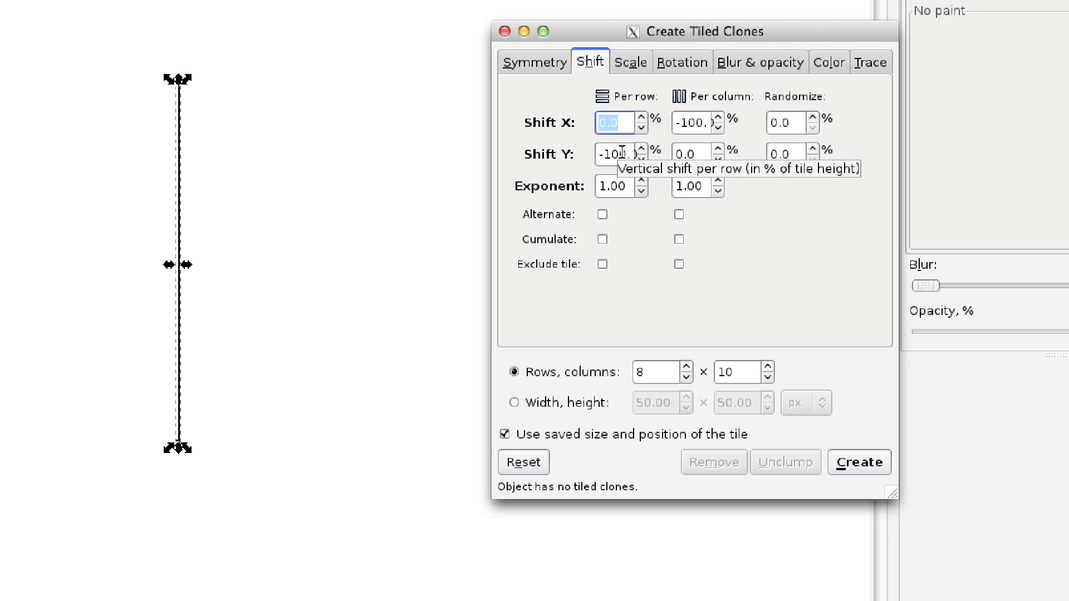
click(688, 66)
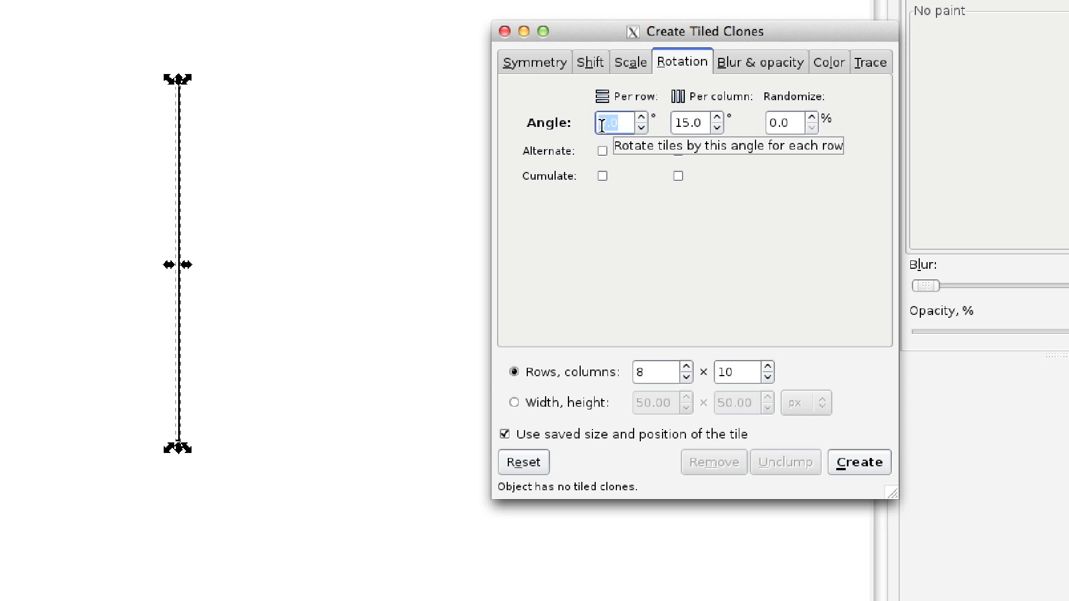
text(2)
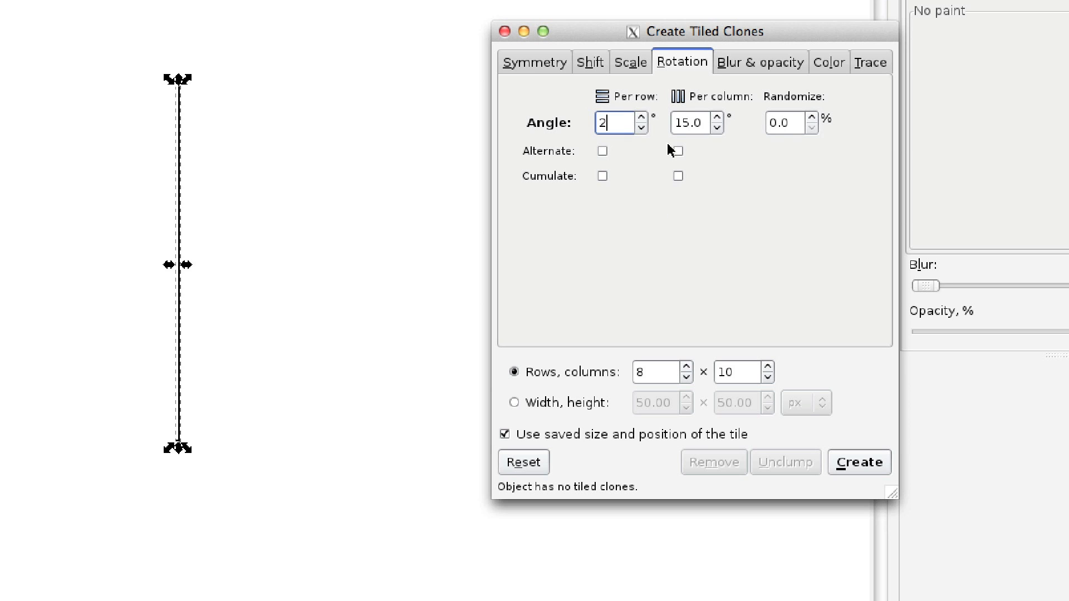
double_click(692, 117)
text(1518)
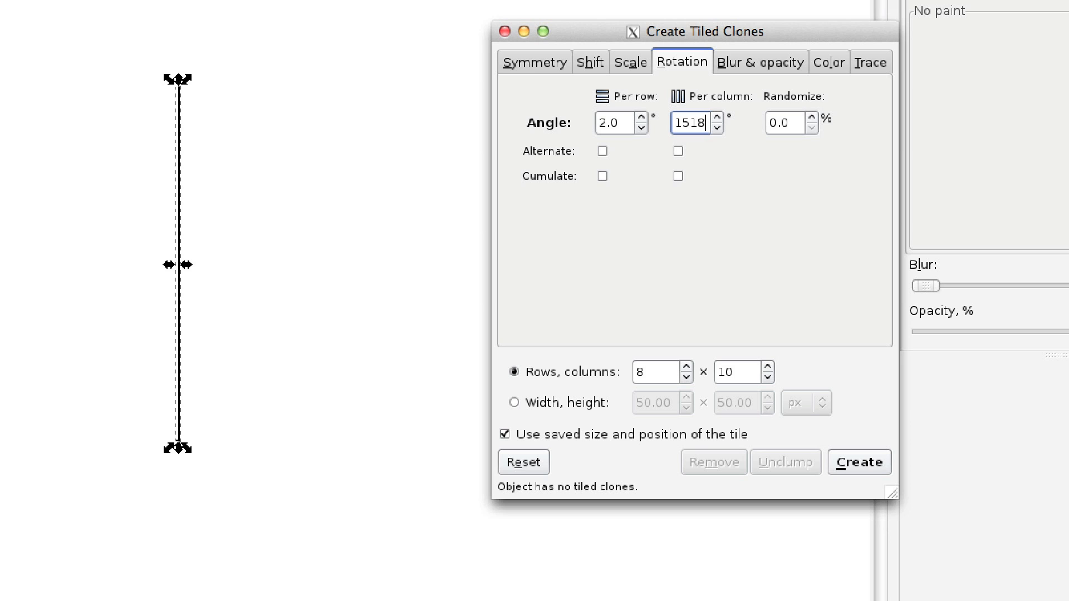
key(BackSpace)
key(BackSpace)
key(BackSpace)
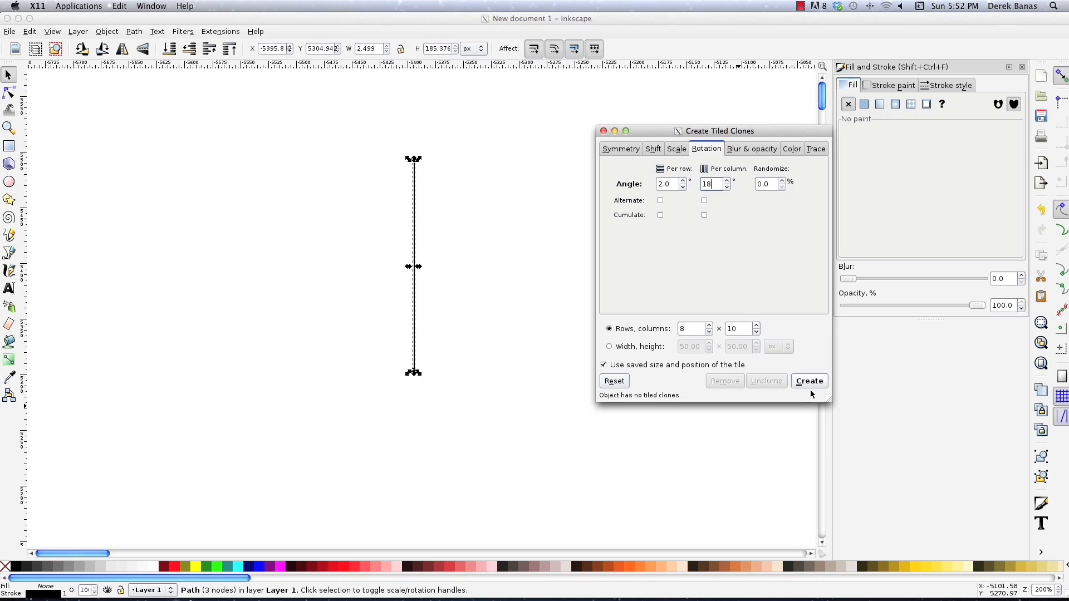
click(859, 462)
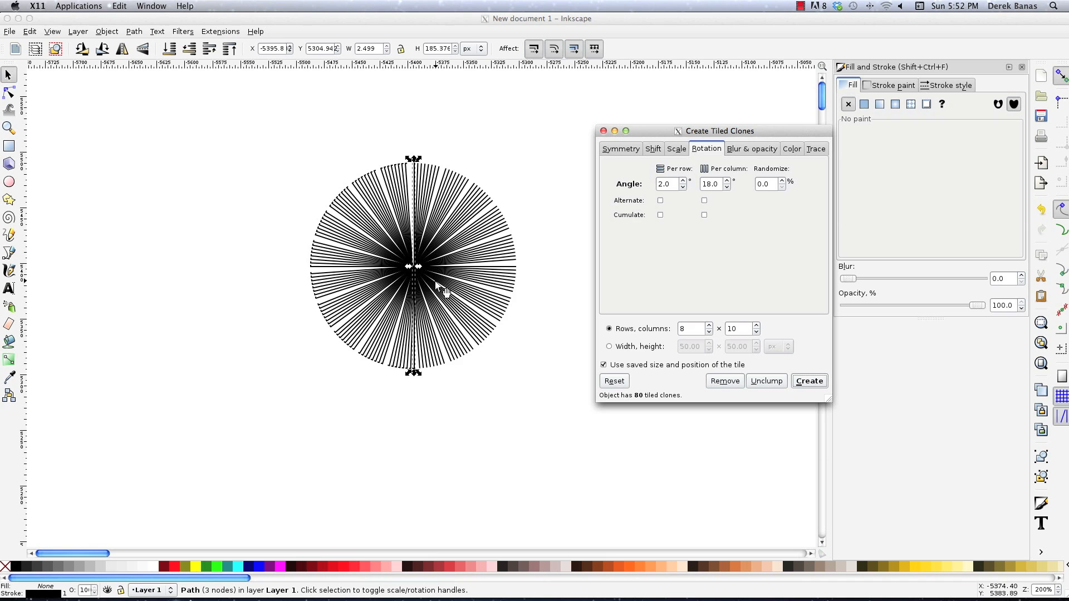
Set the number of rows to 10 and recreate the line's tiled clones
double_click(743, 334)
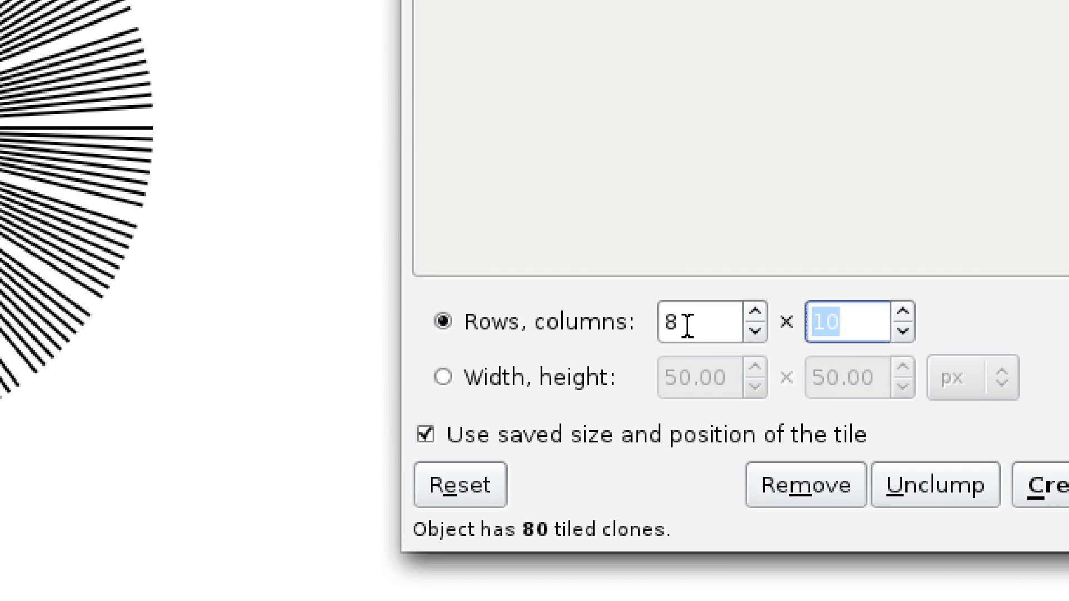
double_click(683, 330)
text(10)
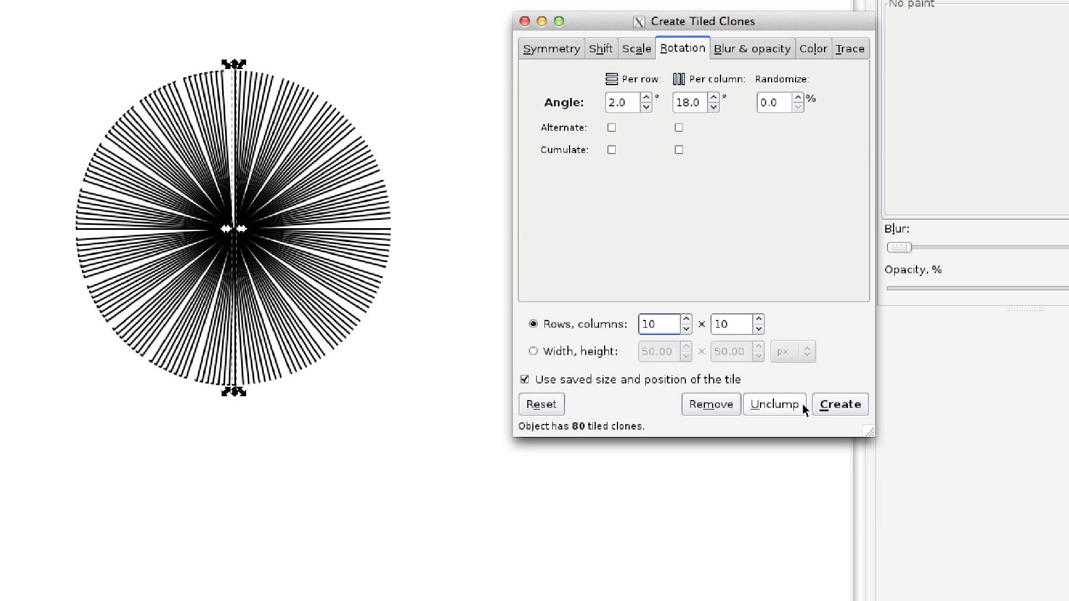
click(1040, 485)
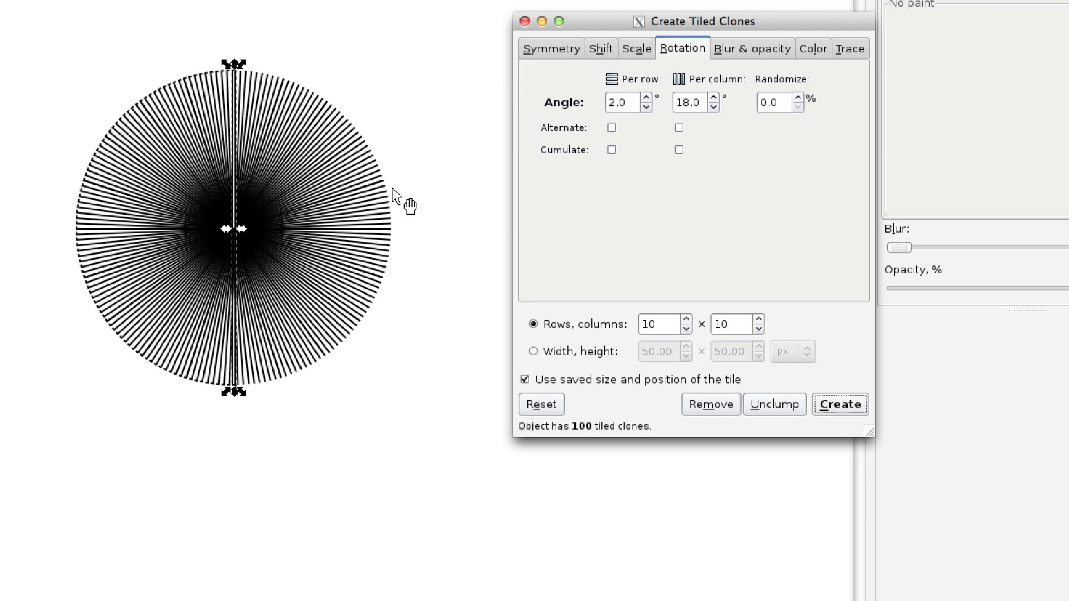
Set the number of rows to 4 and recreate the line's tiled clones
drag(661, 324, 612, 324)
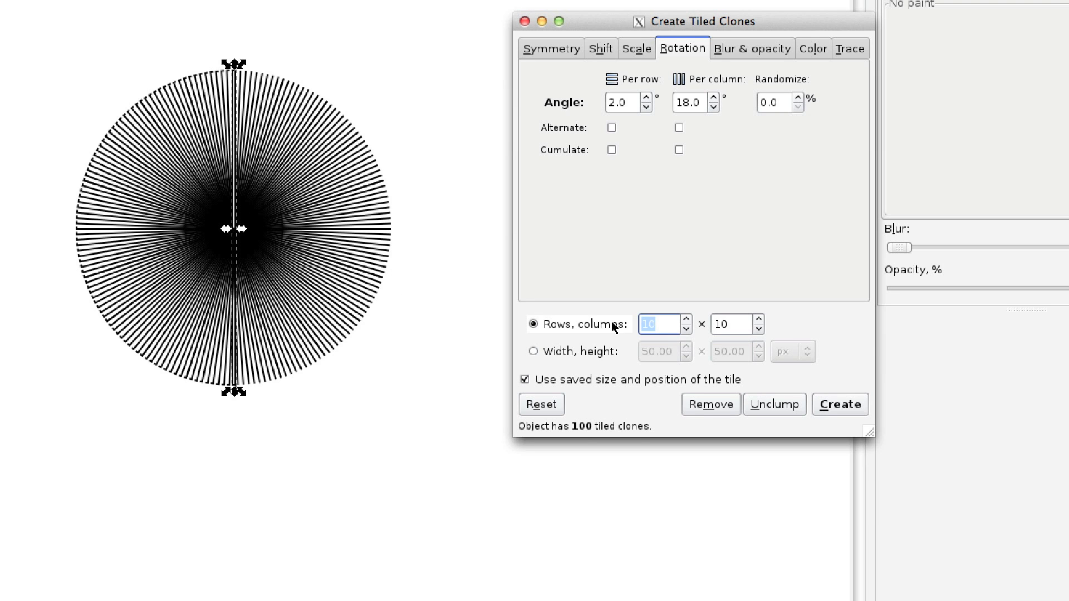
text(4)
click(840, 405)
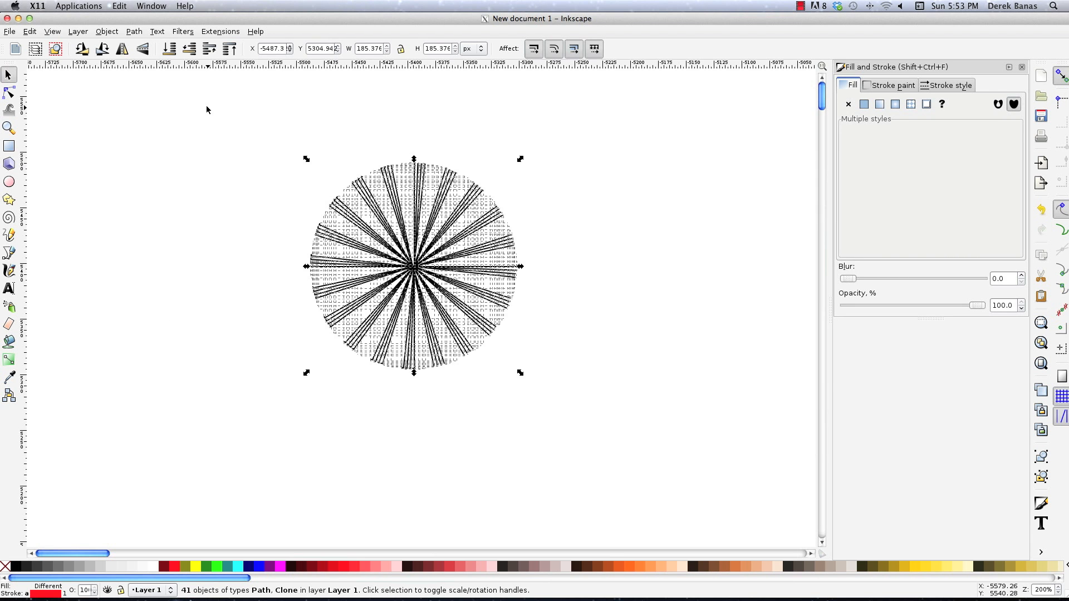
Delete the line with its clones and place a square of about 75 by 76 px in the canvas's upper-left area
key(Delete)
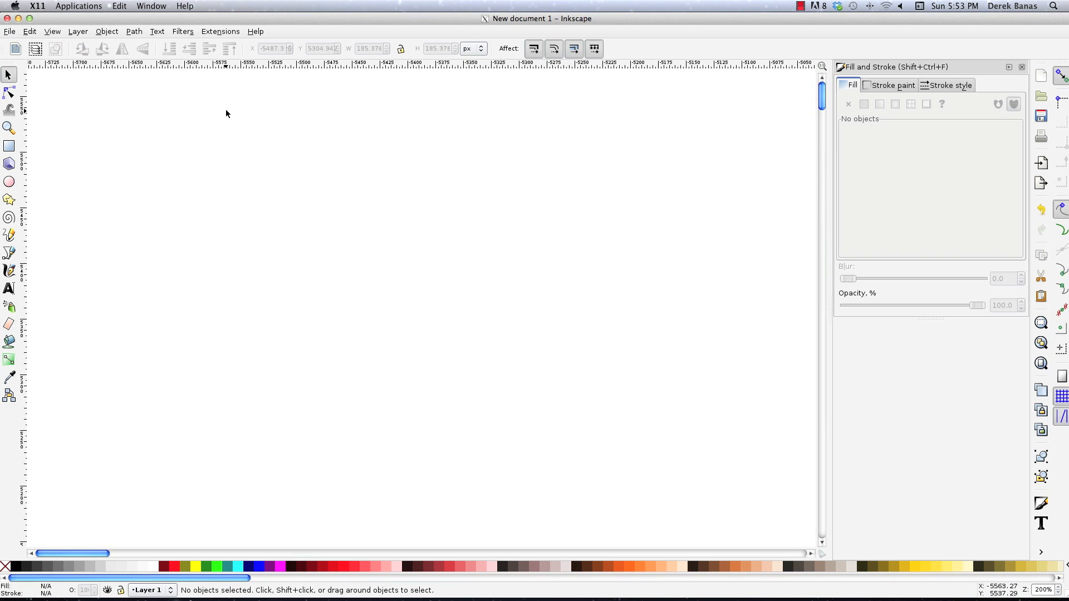
key(r)
drag(90, 204, 180, 294)
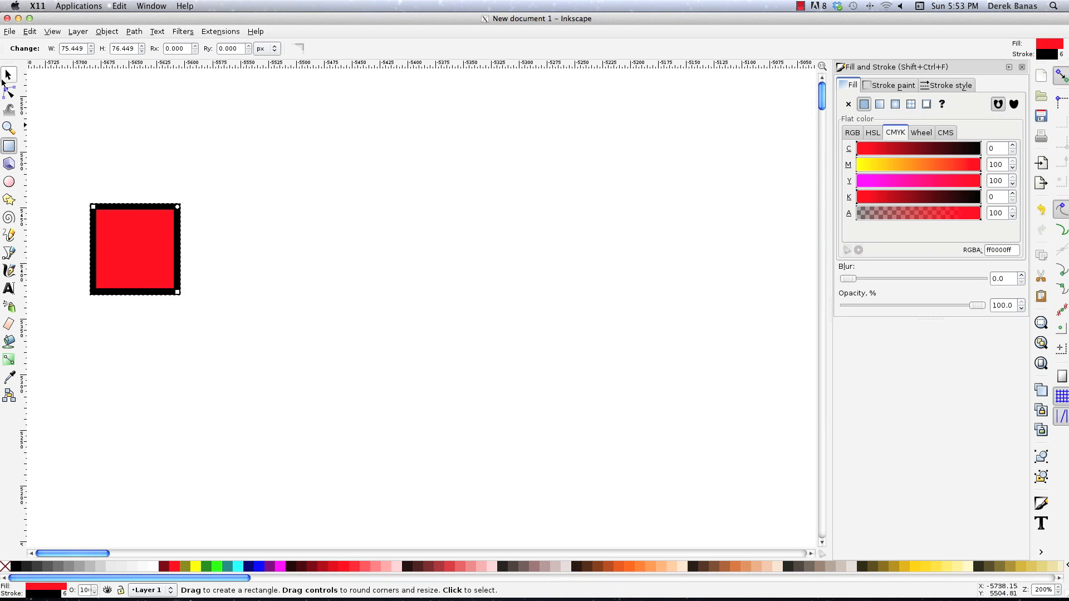
click(8, 74)
drag(129, 240, 163, 217)
Open the tiled clone settings for the square and set the grid to 1 row by 6 columns
click(30, 31)
mouse_move(106, 215)
click(232, 219)
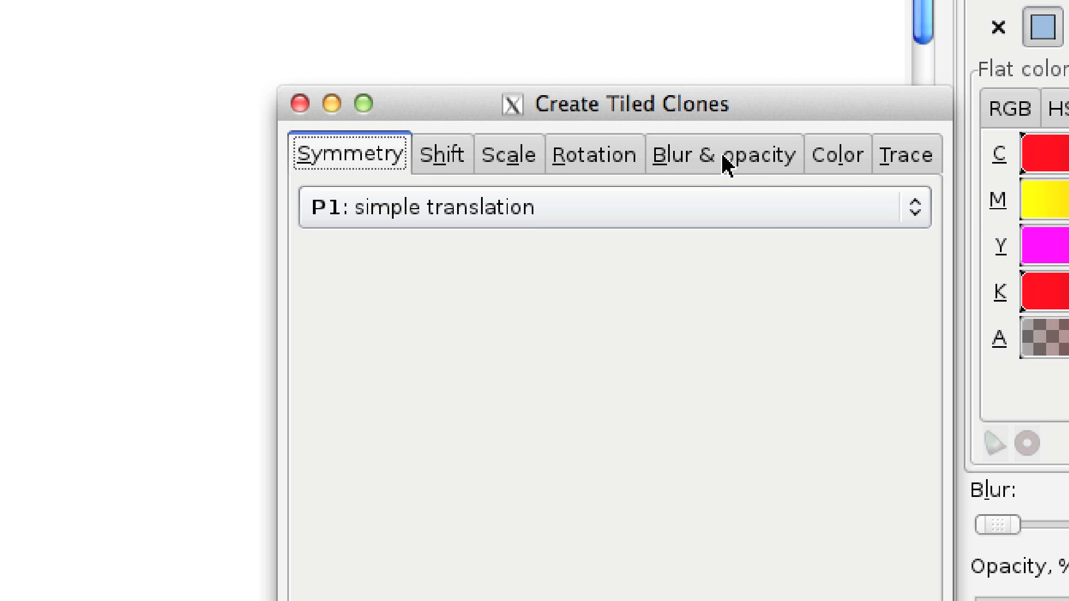
click(751, 150)
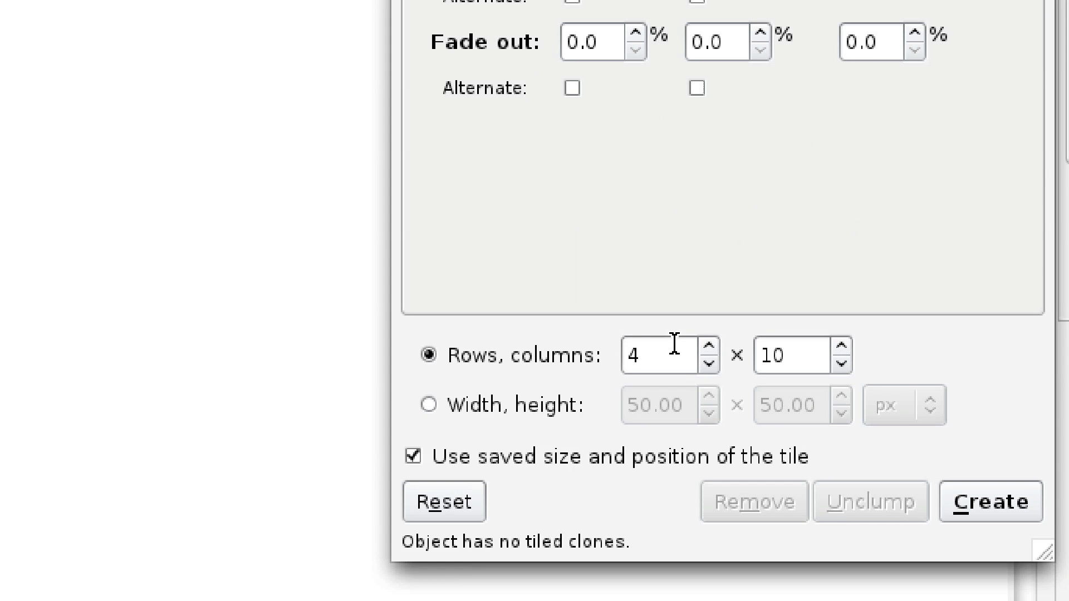
click(663, 348)
key(BackSpace)
text(1)
key(Tab)
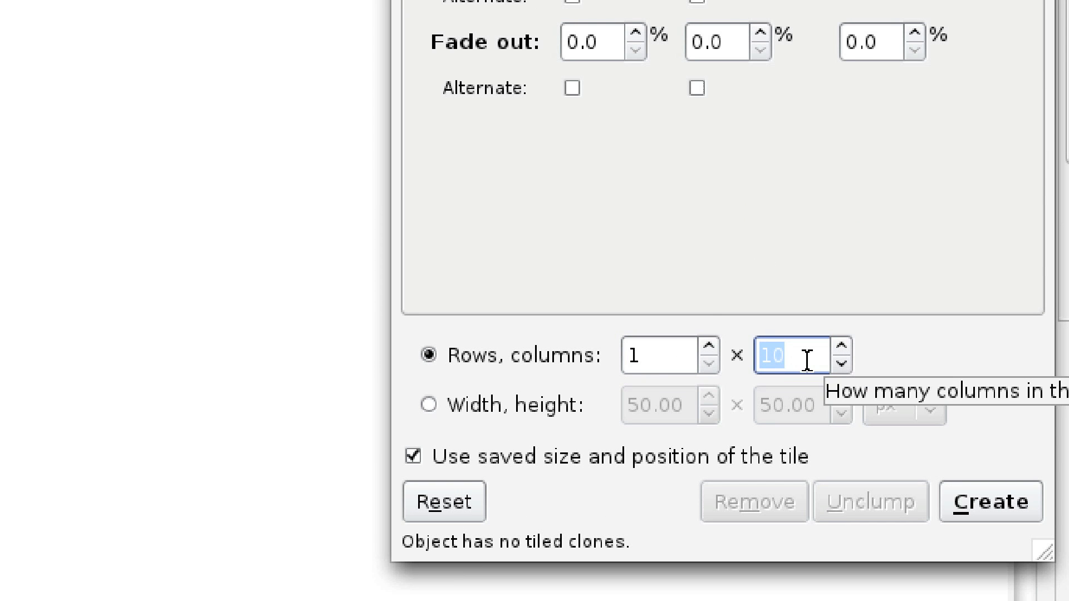
text(6)
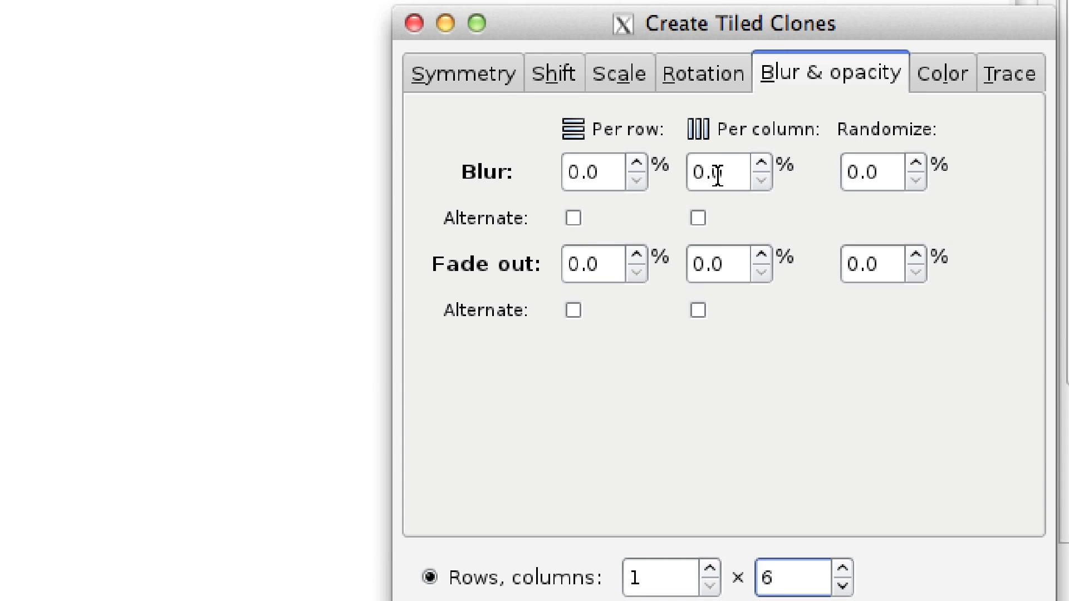
Set the blur to 1% per column and create the square's tiled clones
double_click(718, 172)
text(1)
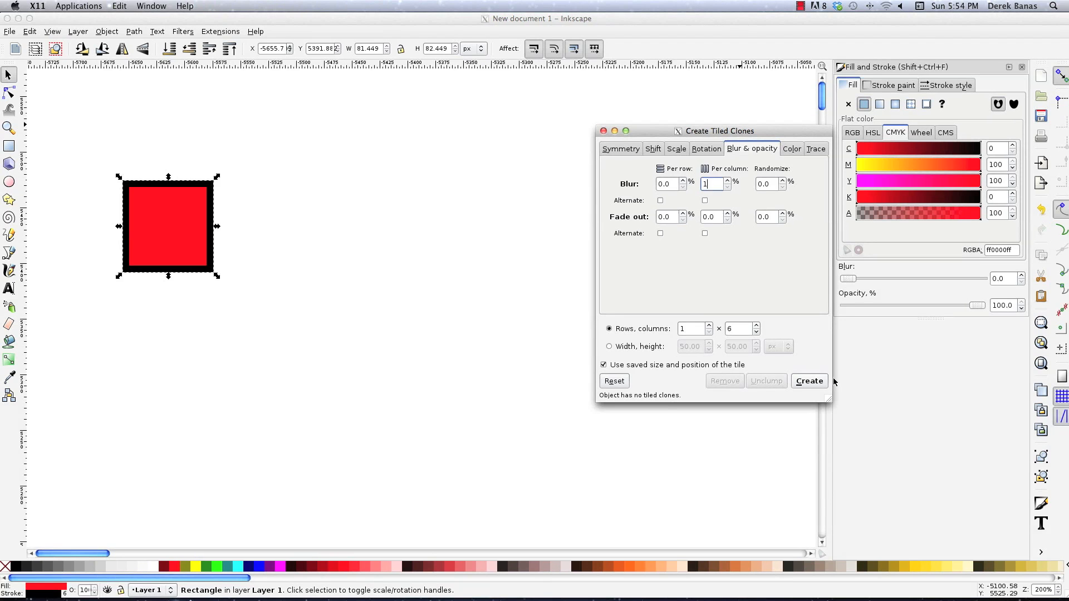
click(807, 381)
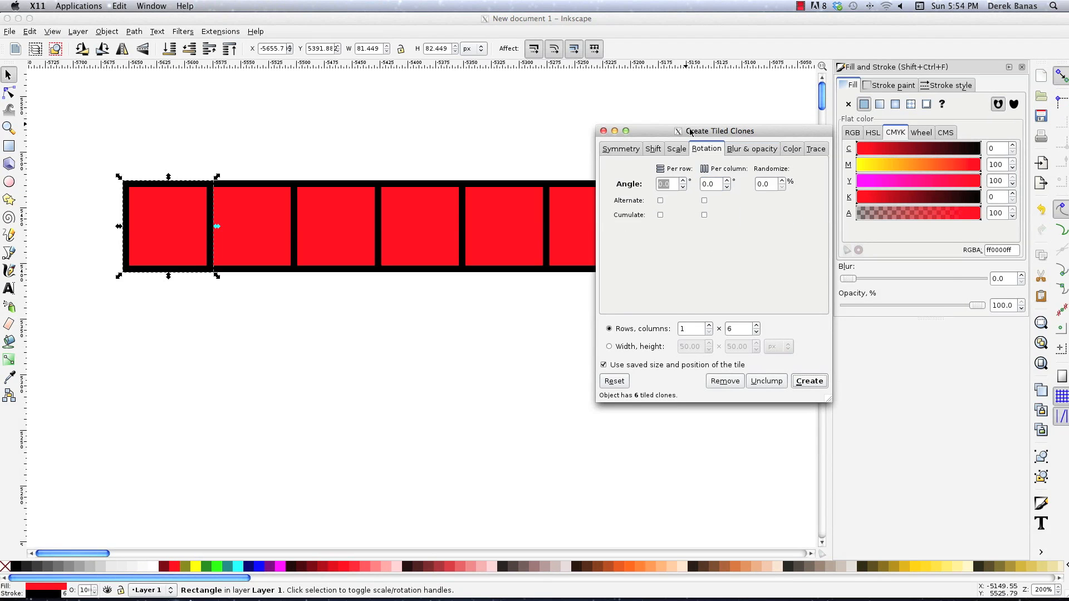
Set the blur to 10% per column and recreate the square's tiled clones
mouse_move(690, 132)
mouse_down()
mouse_move(882, 217)
mouse_move(818, 190)
mouse_up()
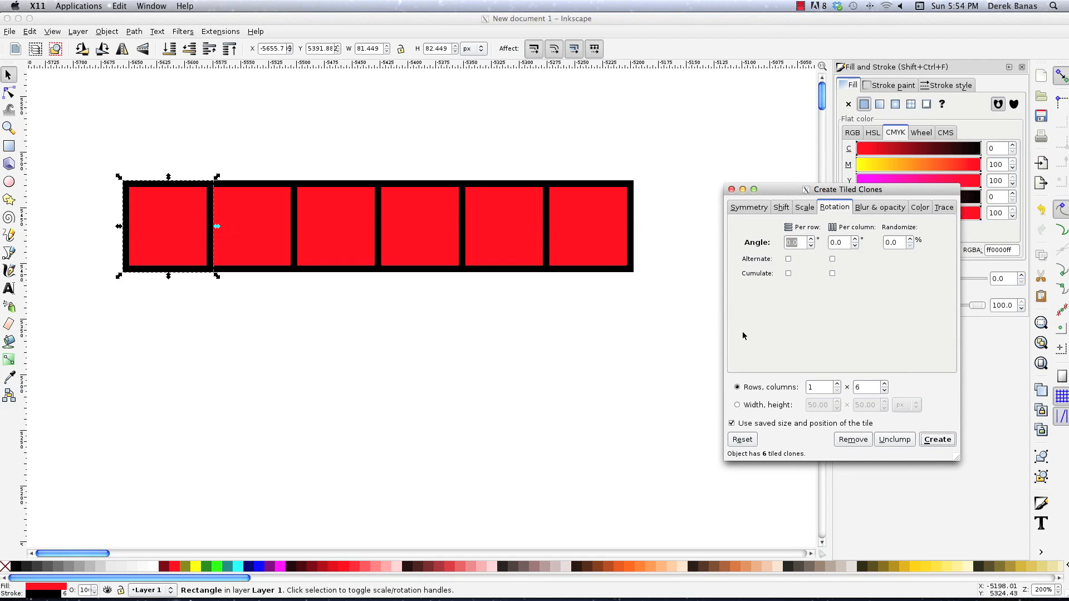
click(880, 212)
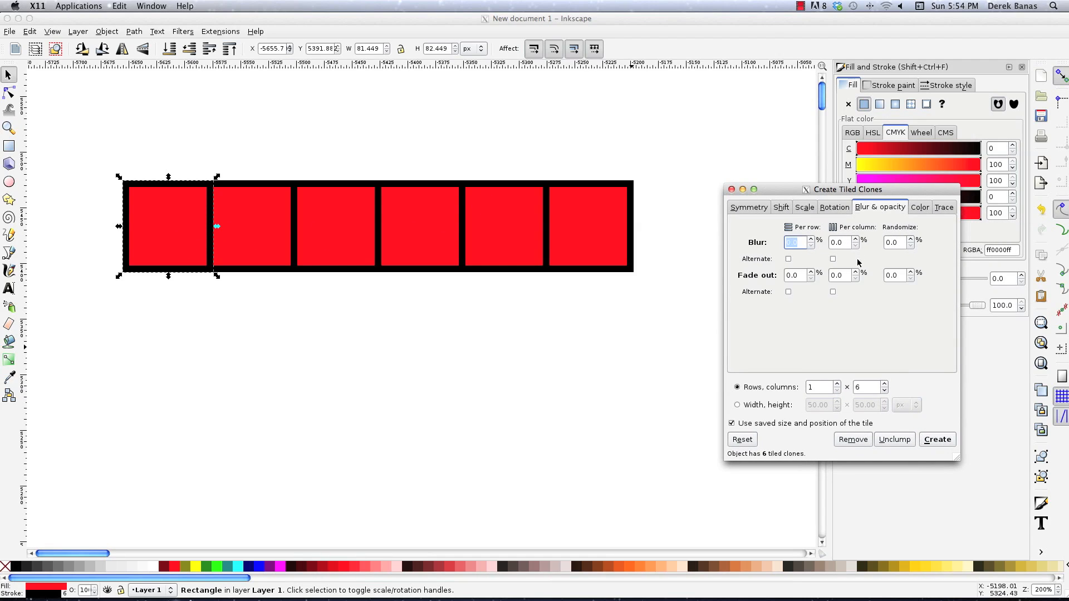
click(842, 245)
text(10)
click(937, 439)
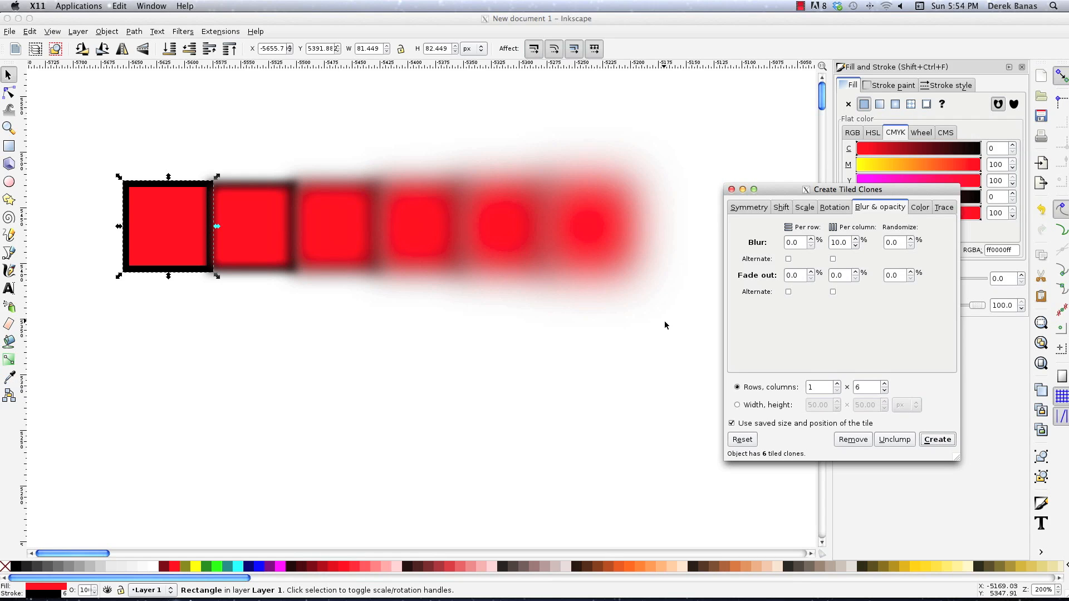
Set the blur per column to 0 and the fade out to 10% per column, recreating the square's tiled clones
click(845, 241)
text(0)
click(840, 276)
click(937, 440)
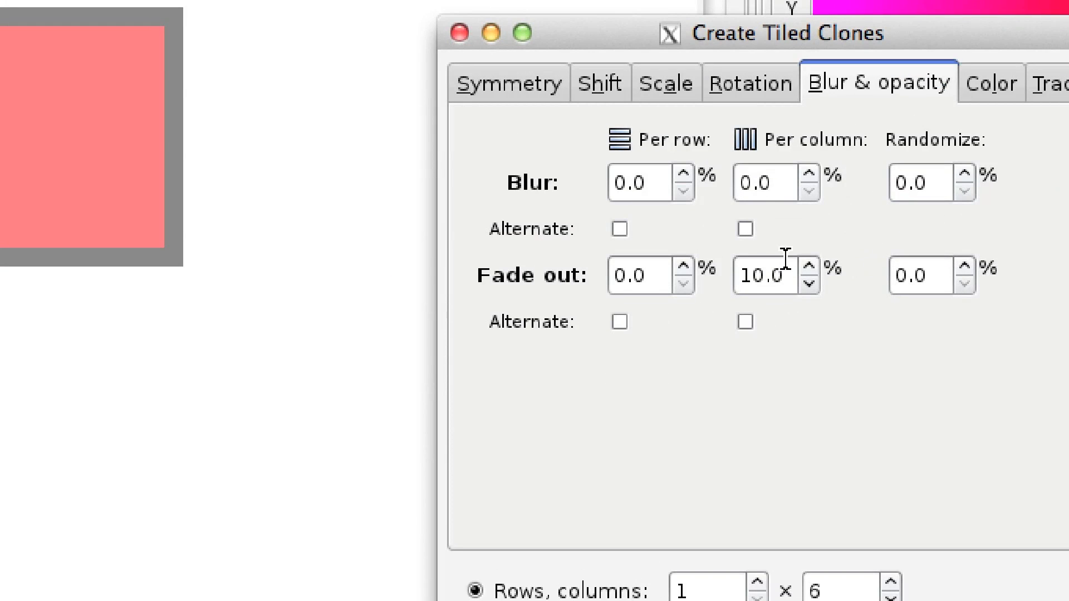
Set the fade out to 16% per column and recreate the square's tiled clones
triple_click(779, 273)
text(16)
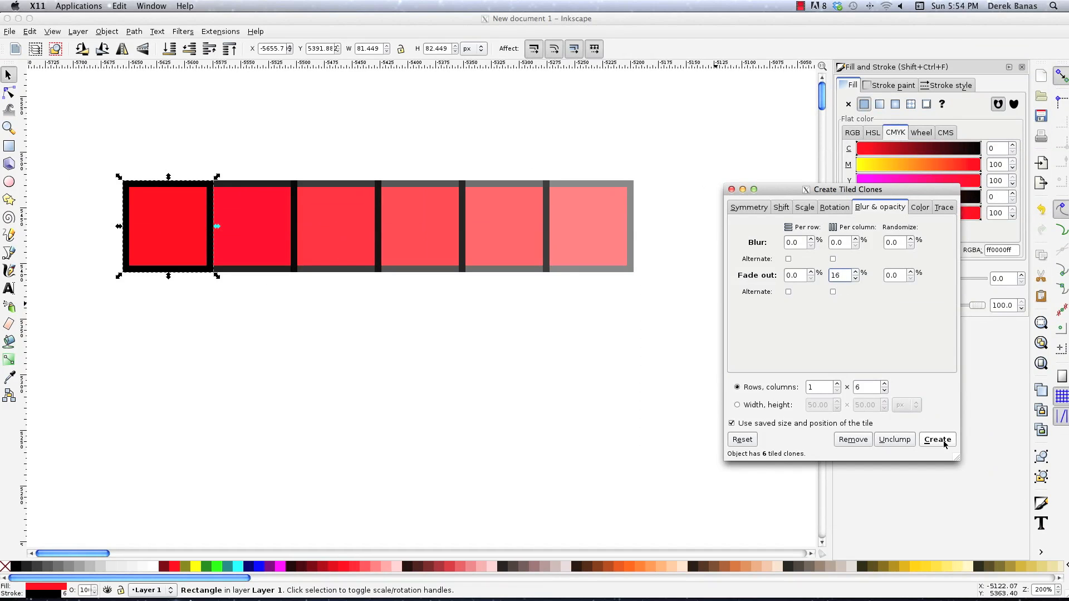
click(941, 441)
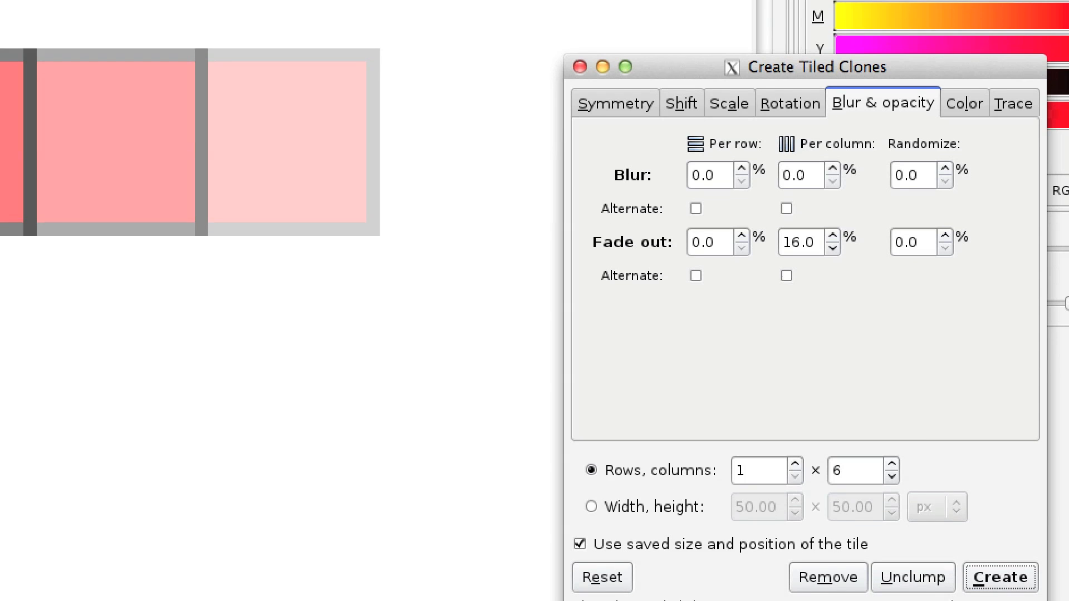
Reset the tiled clone settings, remove the square's clones and close the dialog
click(602, 578)
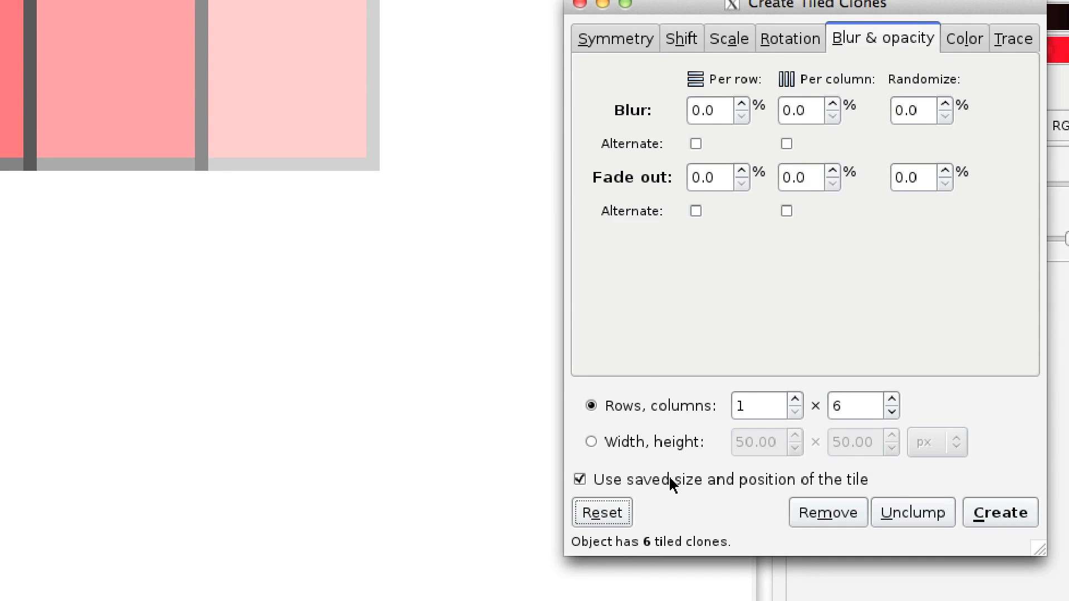
click(835, 511)
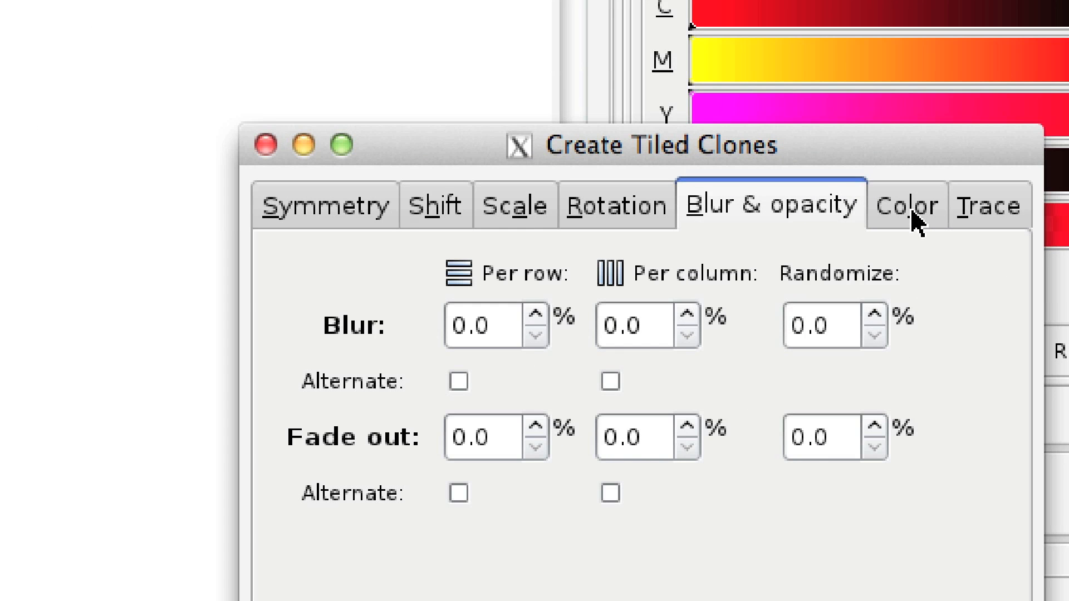
click(922, 210)
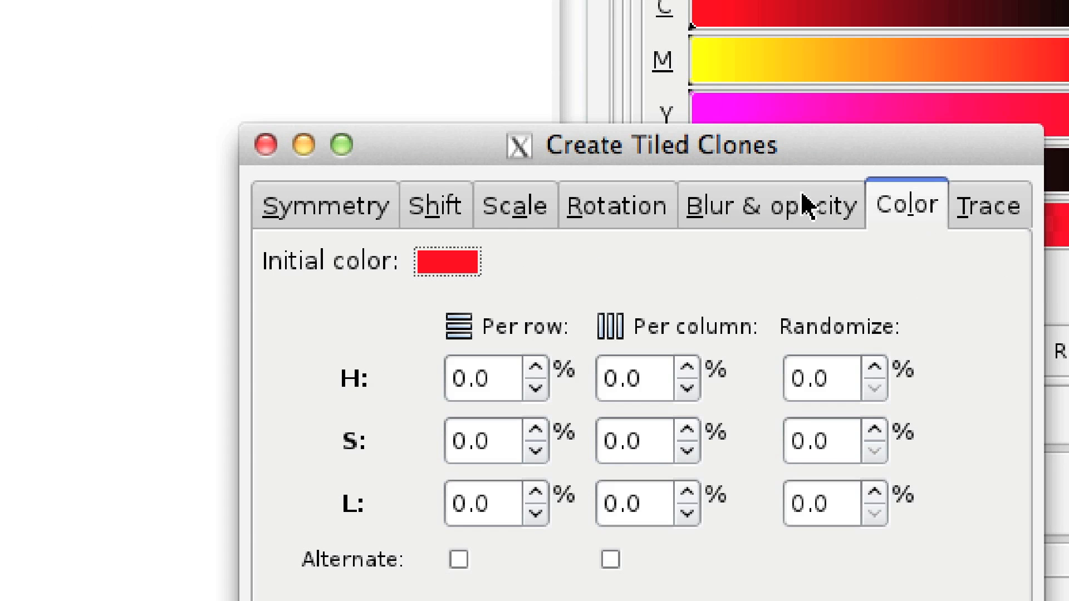
drag(816, 160, 746, 52)
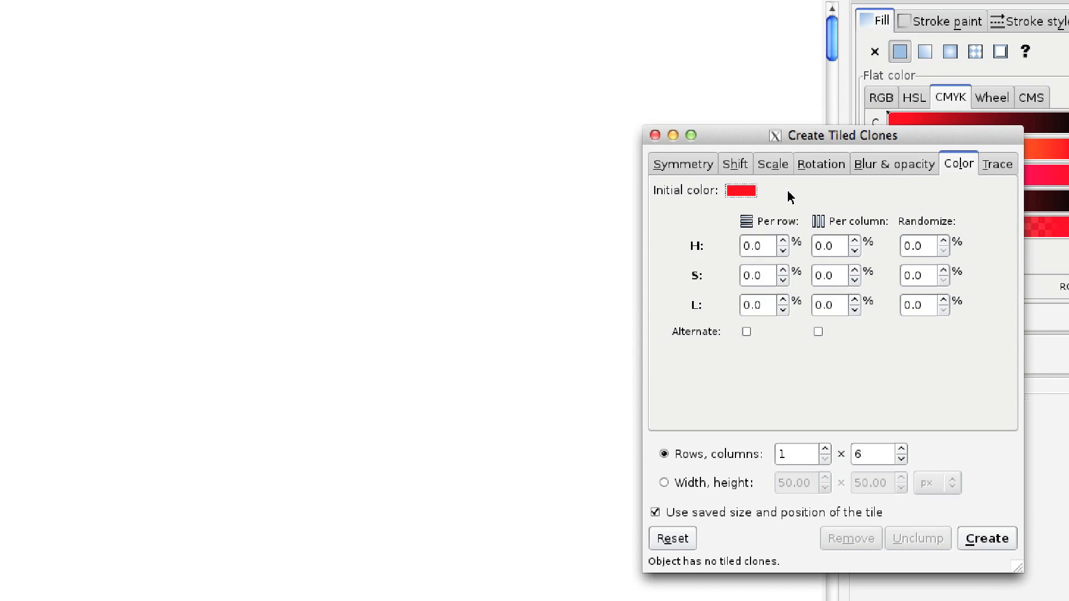
click(765, 191)
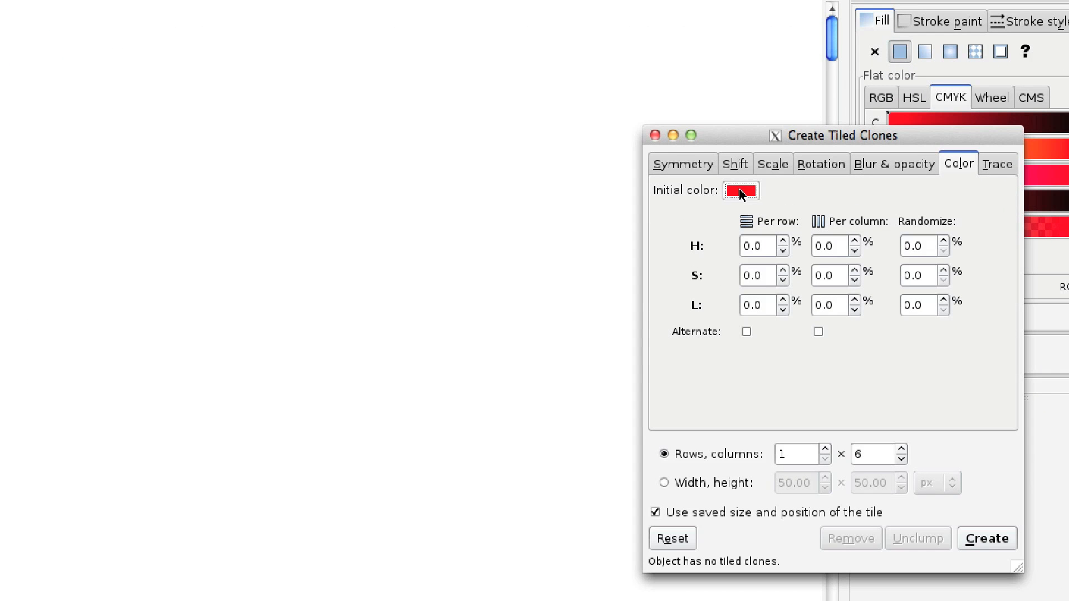
click(655, 136)
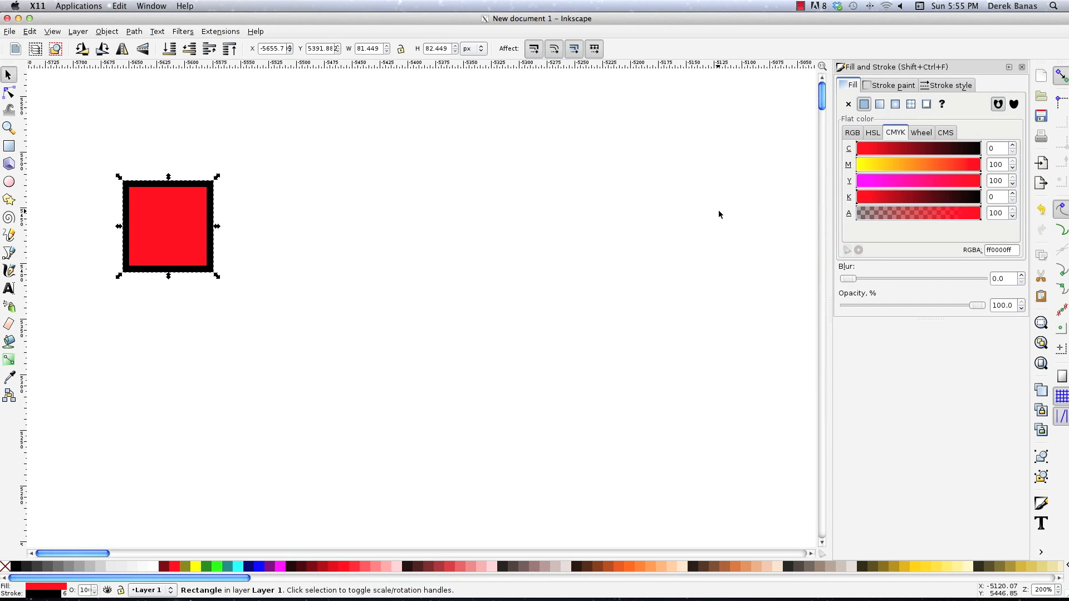
Move the square closer to the canvas's upper-left corner and unset its fill and stroke paint
drag(166, 231, 109, 207)
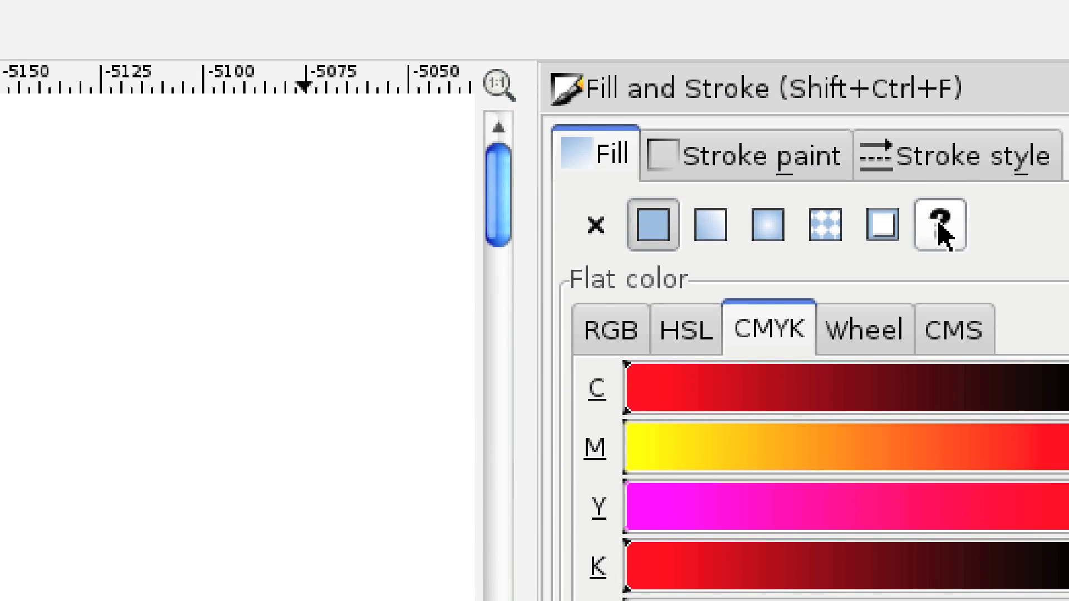
click(941, 231)
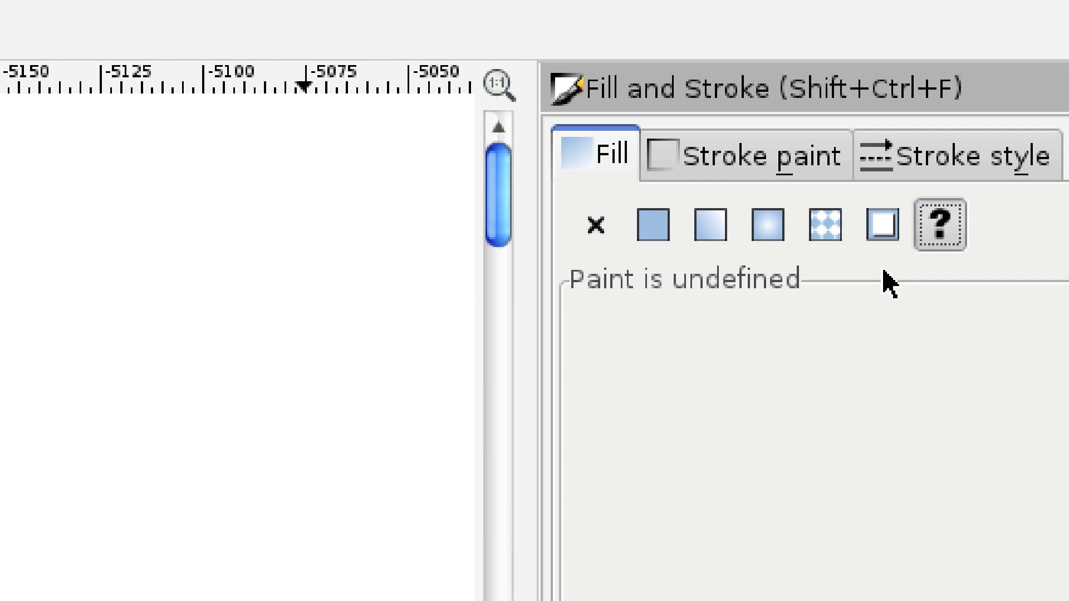
click(760, 158)
click(925, 223)
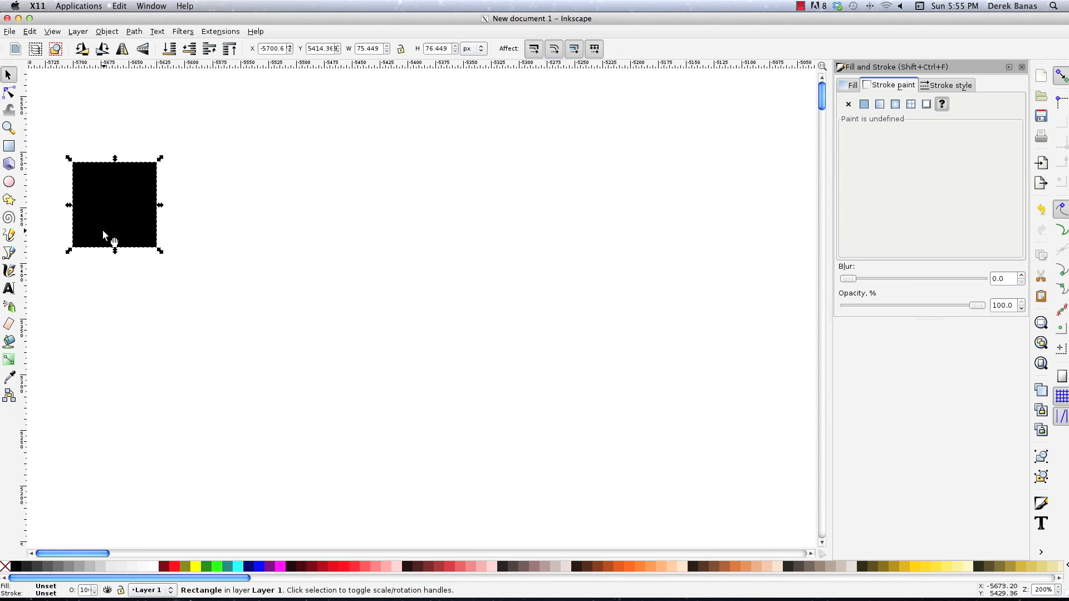
Open the tiled clone settings for the square and set the clones' initial color to green 00b900ff
click(30, 31)
mouse_move(71, 207)
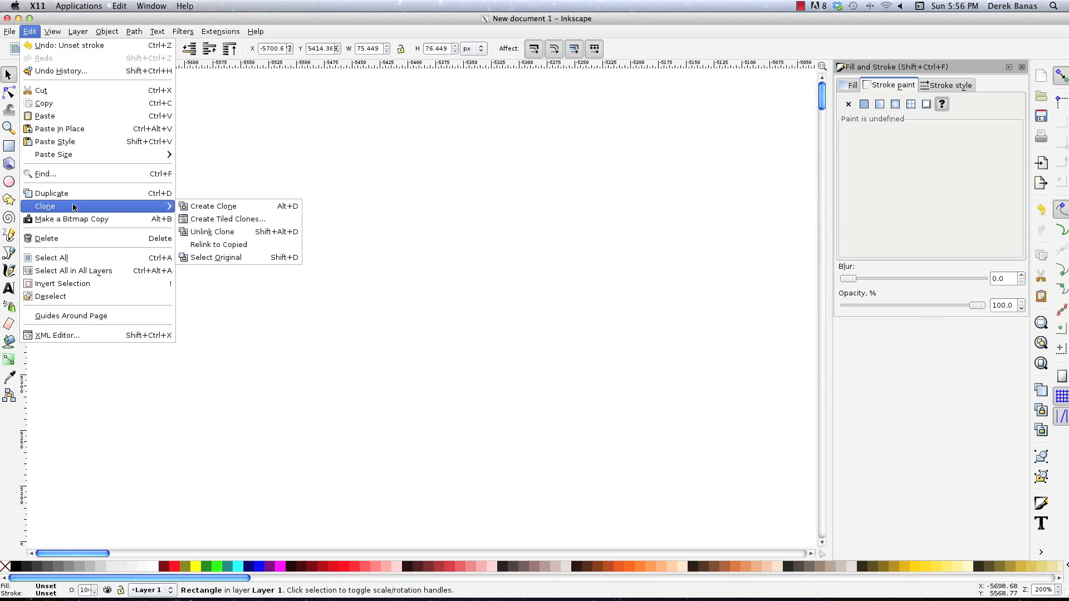
click(218, 219)
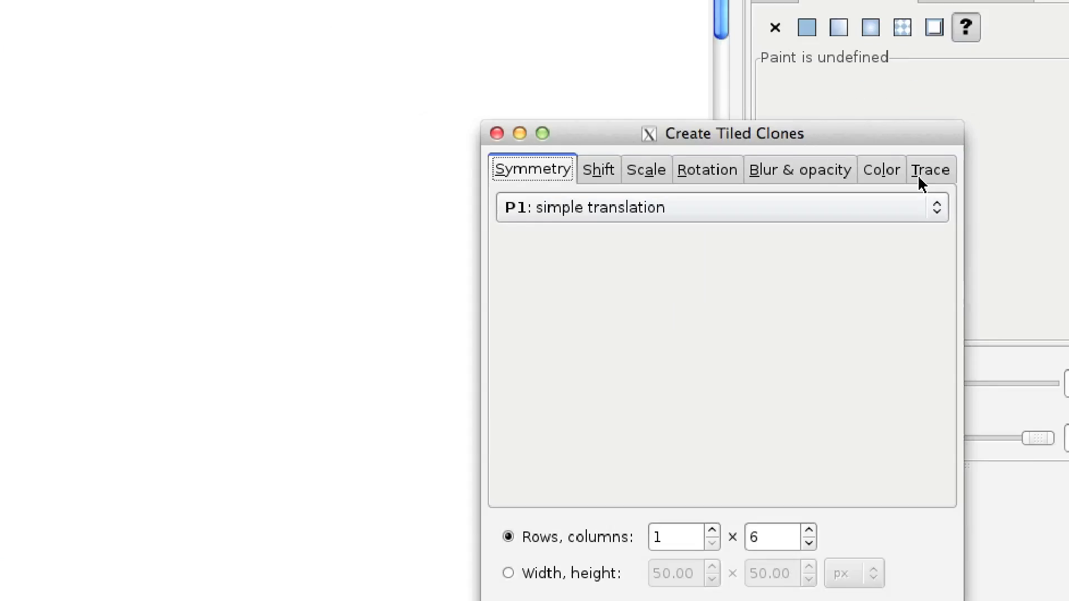
click(886, 171)
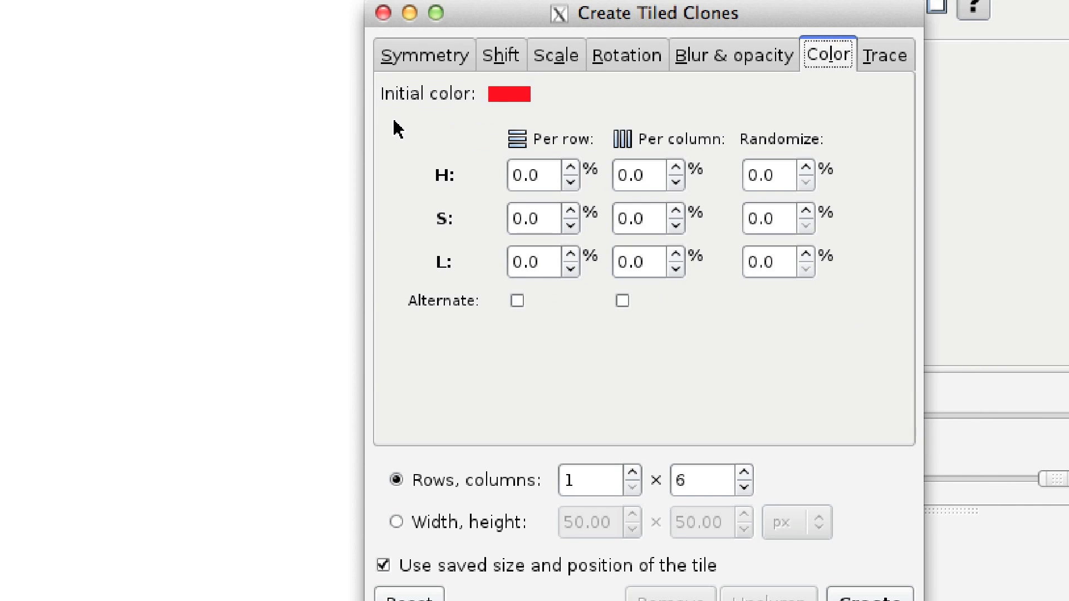
click(505, 98)
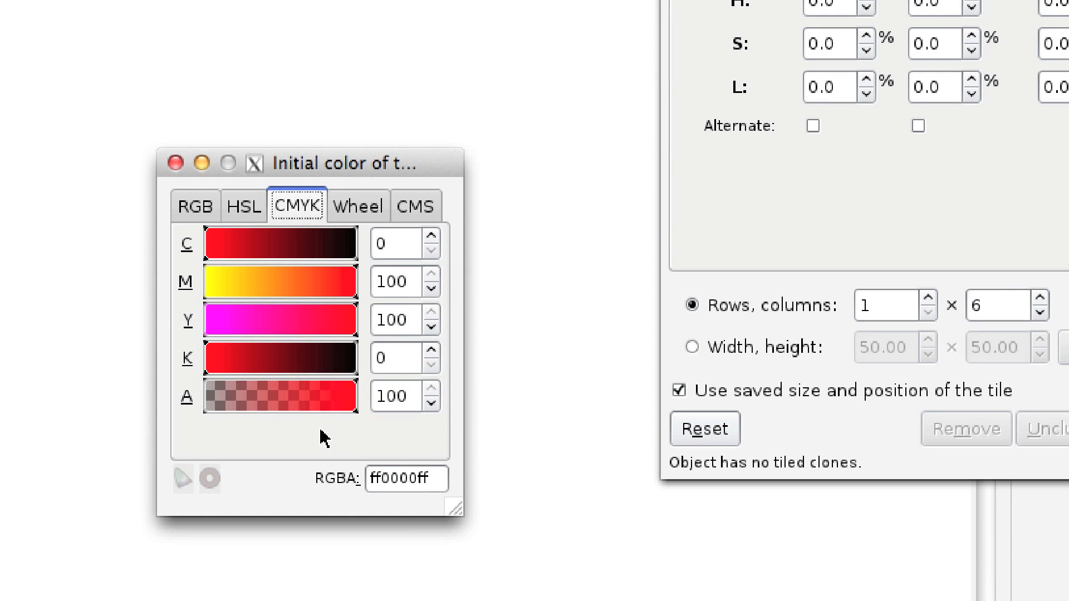
click(247, 289)
click(354, 248)
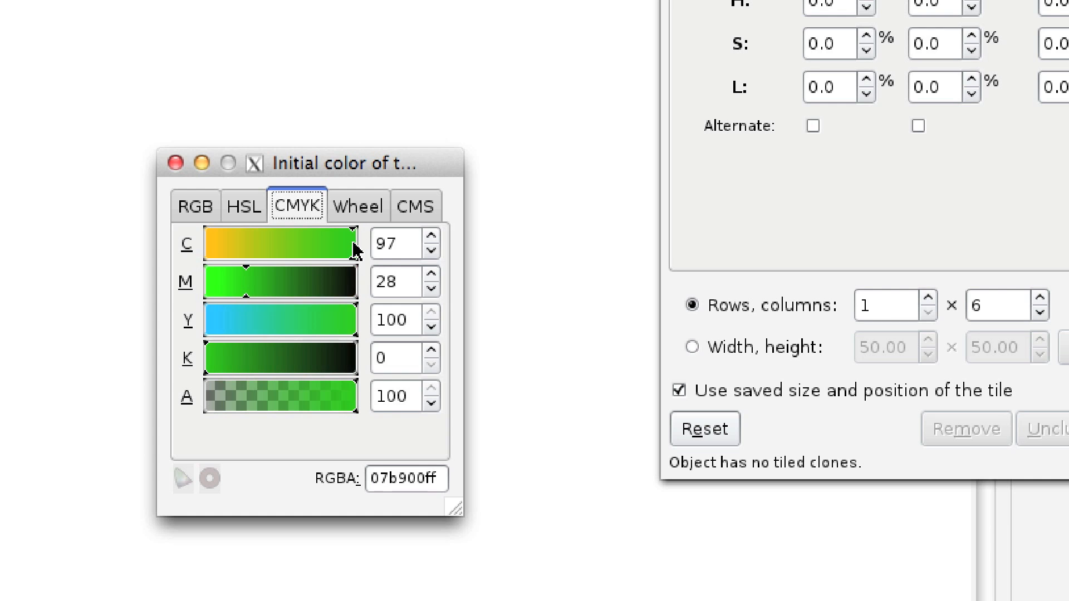
click(359, 257)
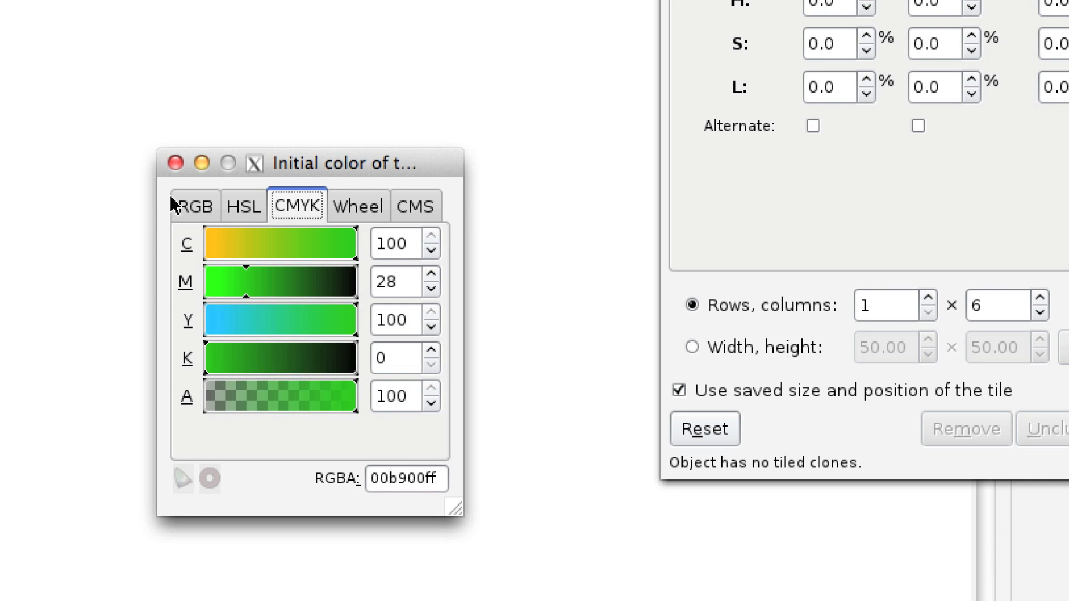
click(175, 162)
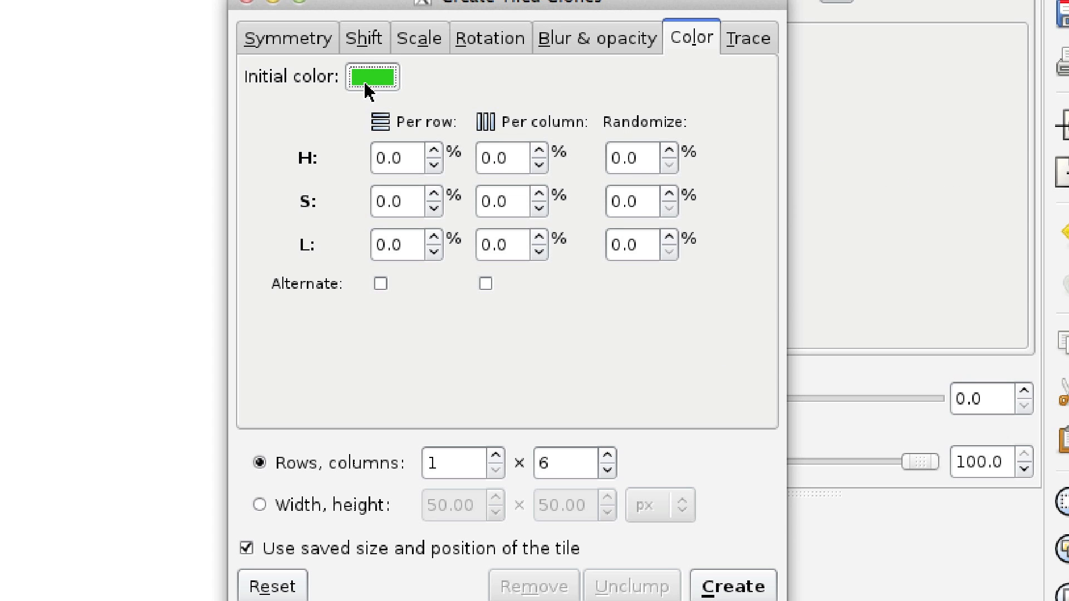
Set the clones' hue change to -16% per row and -16% per column
double_click(409, 160)
text(-16)
key(Tab)
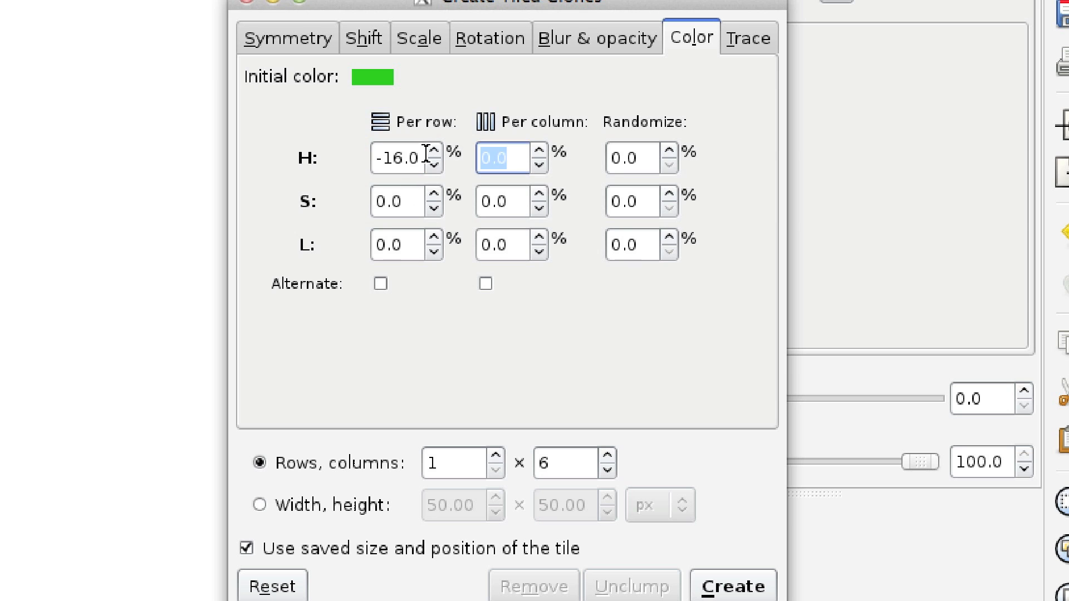
text(-16)
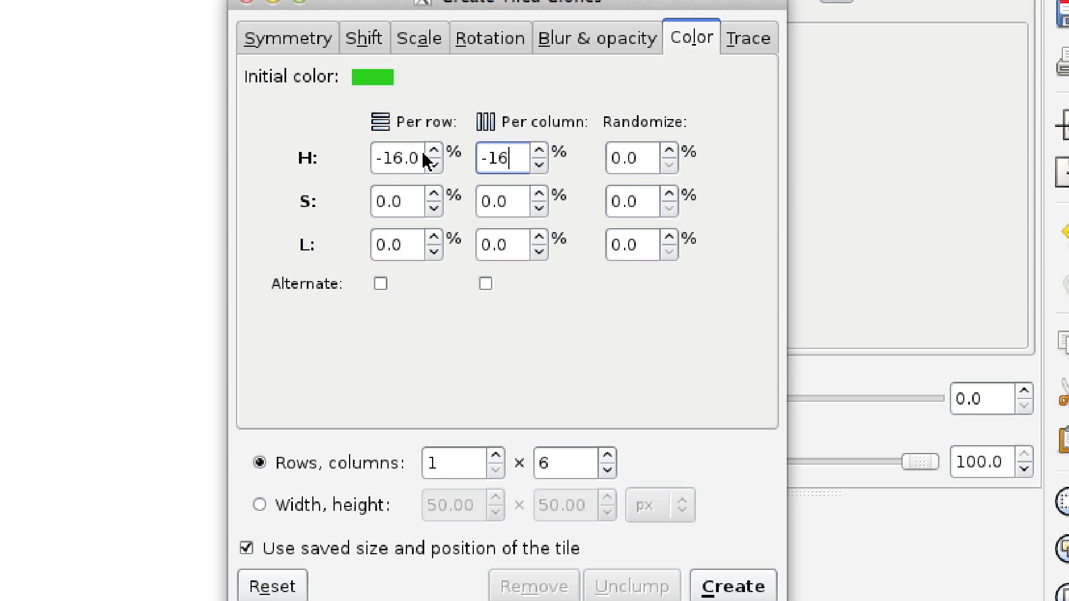
Set the clones' saturation change to -16% per row and per column, and the lightness change to -5% per column
double_click(409, 201)
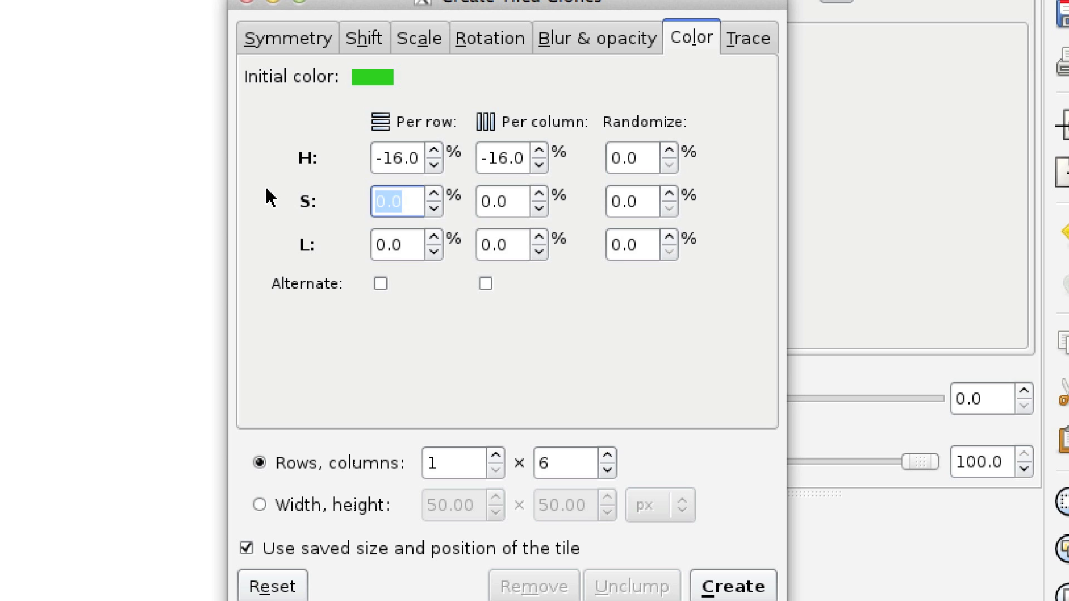
text(-16)
key(Tab)
text(-16)
double_click(404, 245)
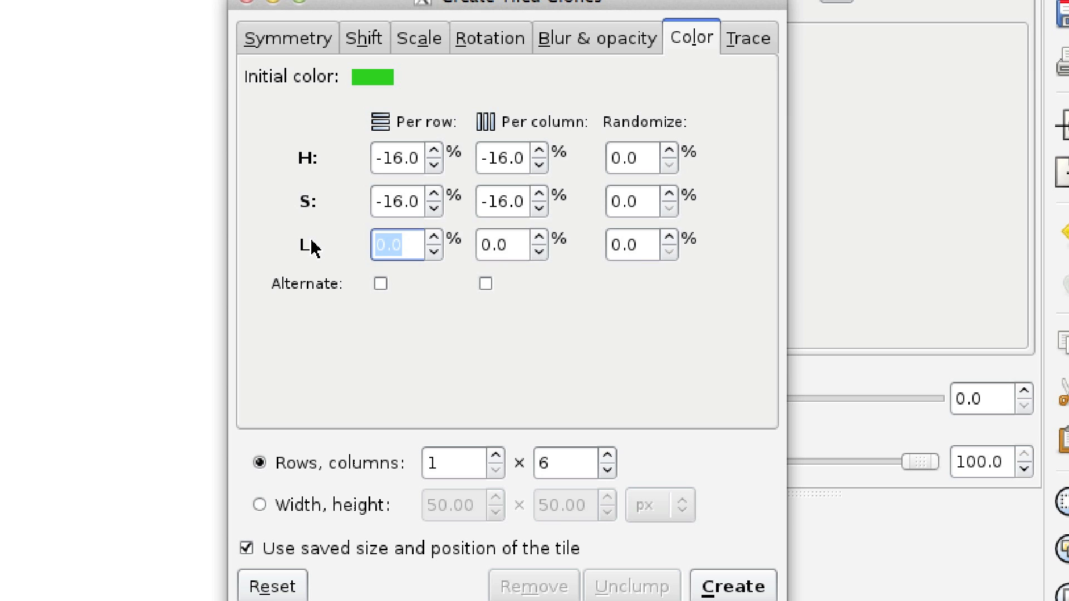
key(Tab)
text(-5)
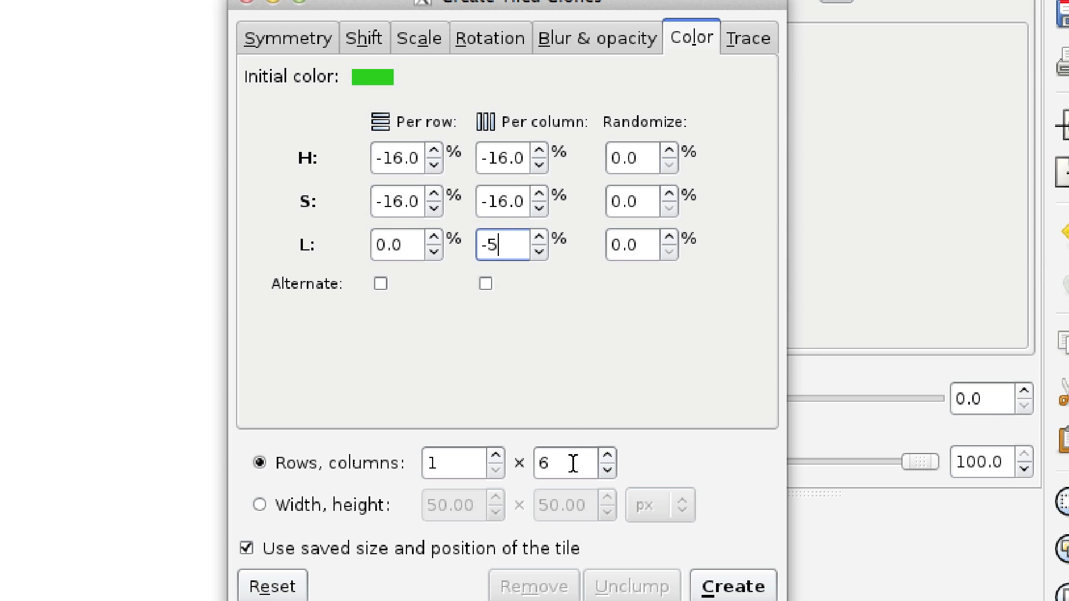
Set the saturation change per row to 0 and create the square's colored tiled clones
double_click(411, 201)
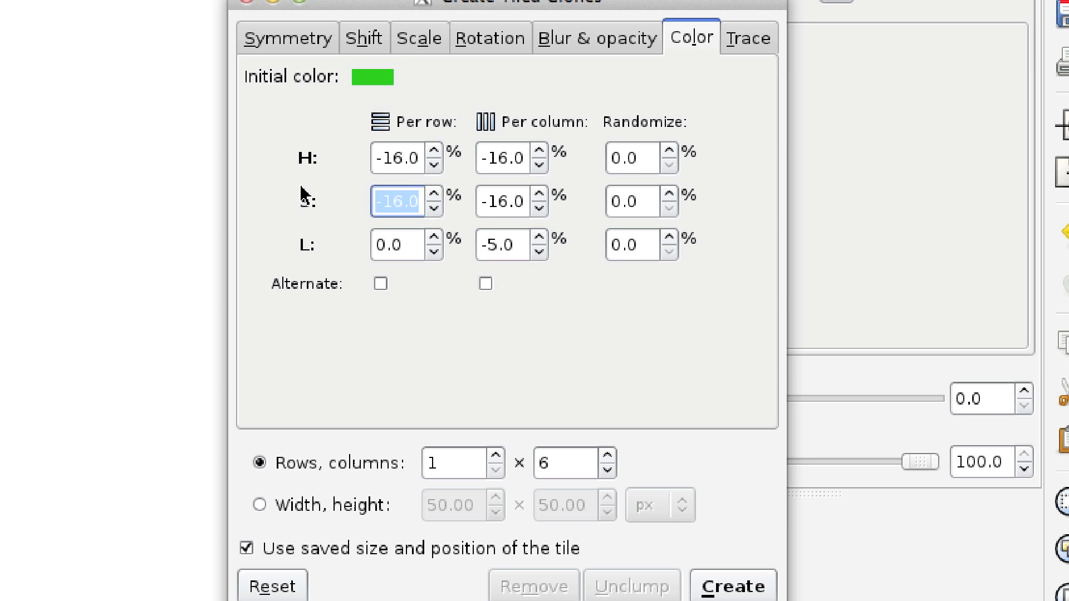
text(0)
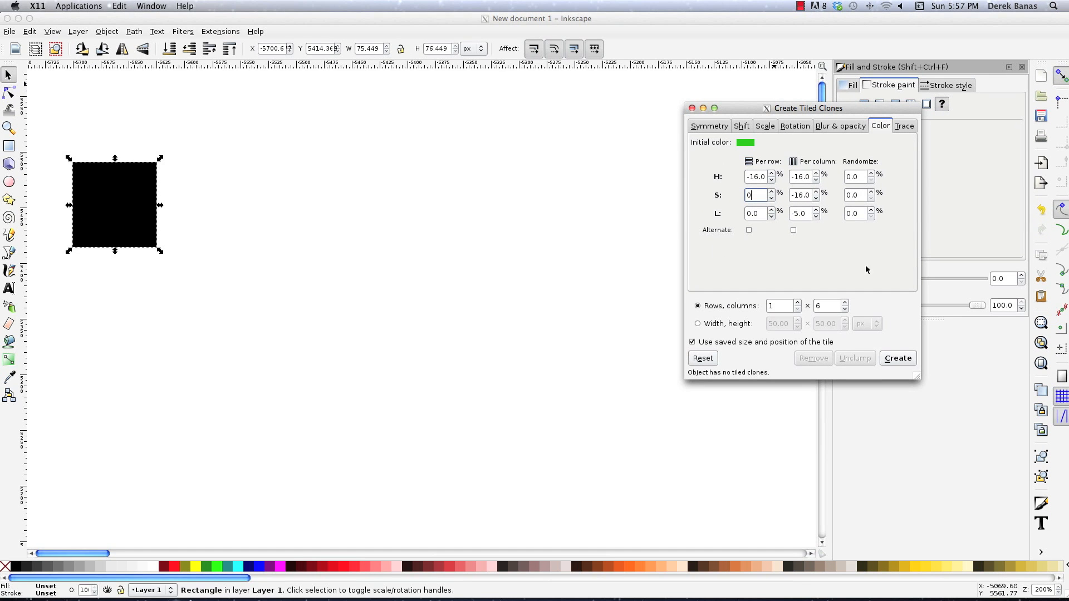
click(900, 358)
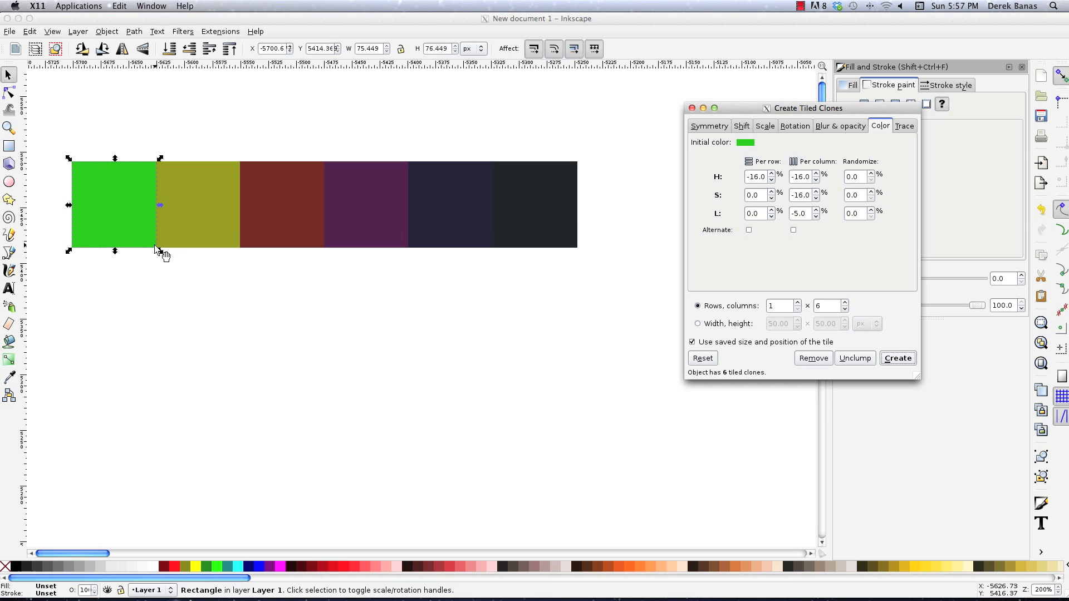
Set the number of rows to 6 and recreate the colored tiled clones
double_click(772, 305)
click(898, 358)
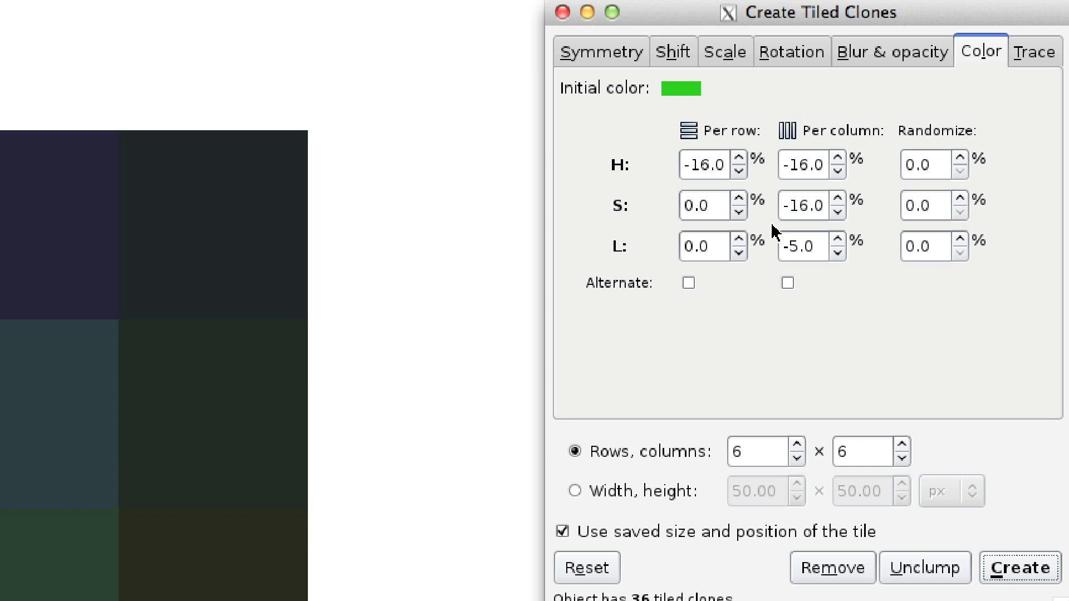
Set the hue change per row and per column and the lightness change per column to 0
scroll(779, 232, up, 20)
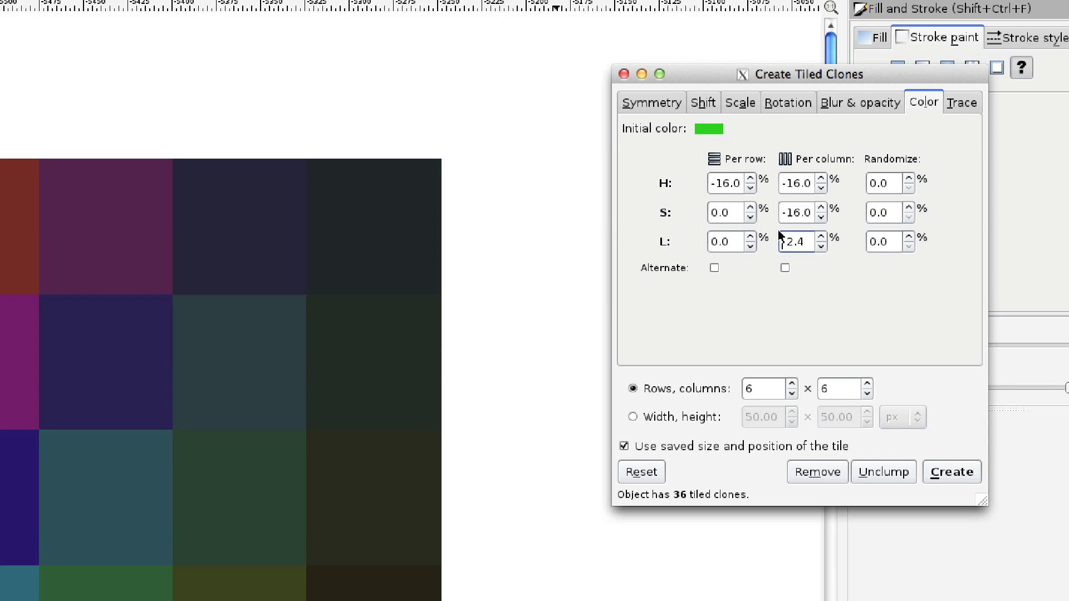
triple_click(721, 183)
text(0)
key(Tab)
text(0)
key(Tab)
key(Tab)
text(0)
key(Tab)
Set the saturation change to -16% per row and recreate the colored tiled clones
triple_click(719, 213)
text(-16)
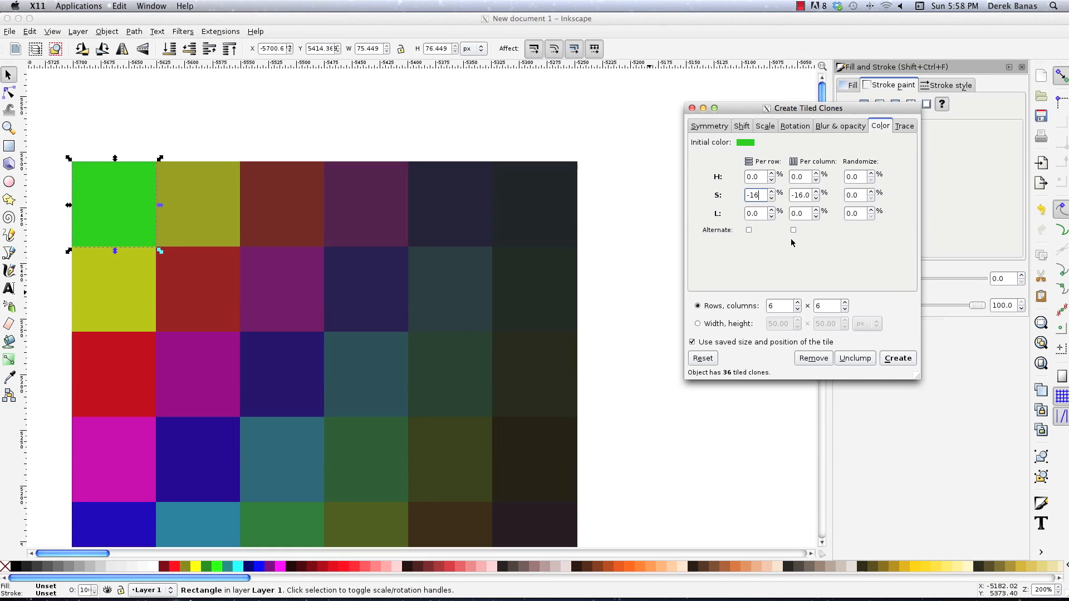
click(897, 358)
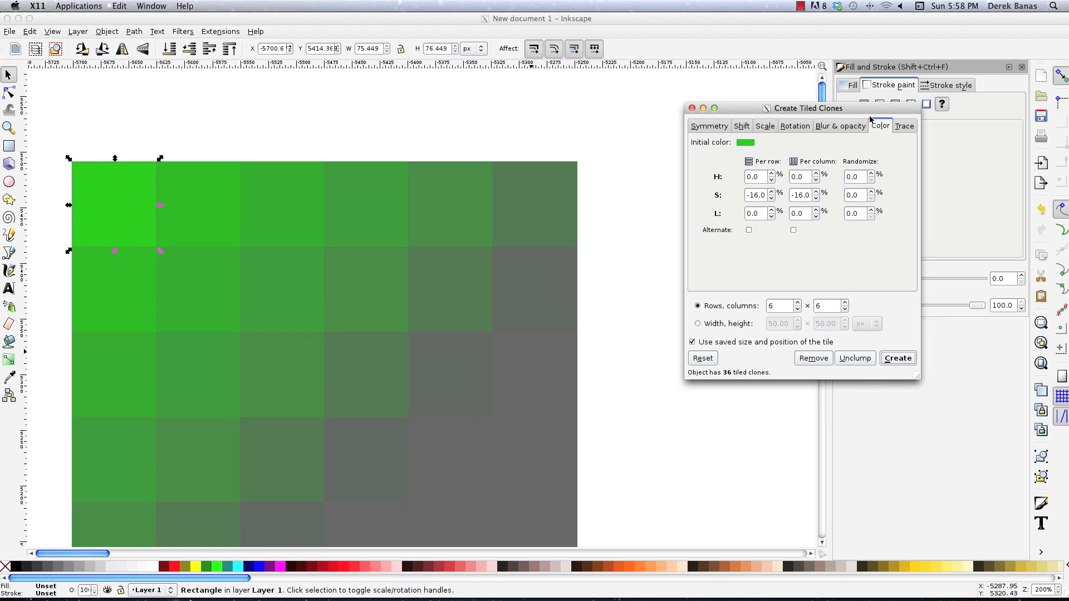
Close the tiled clone settings and clear the square with its clones from the canvas
click(692, 108)
drag(820, 103, 820, 112)
click(647, 254)
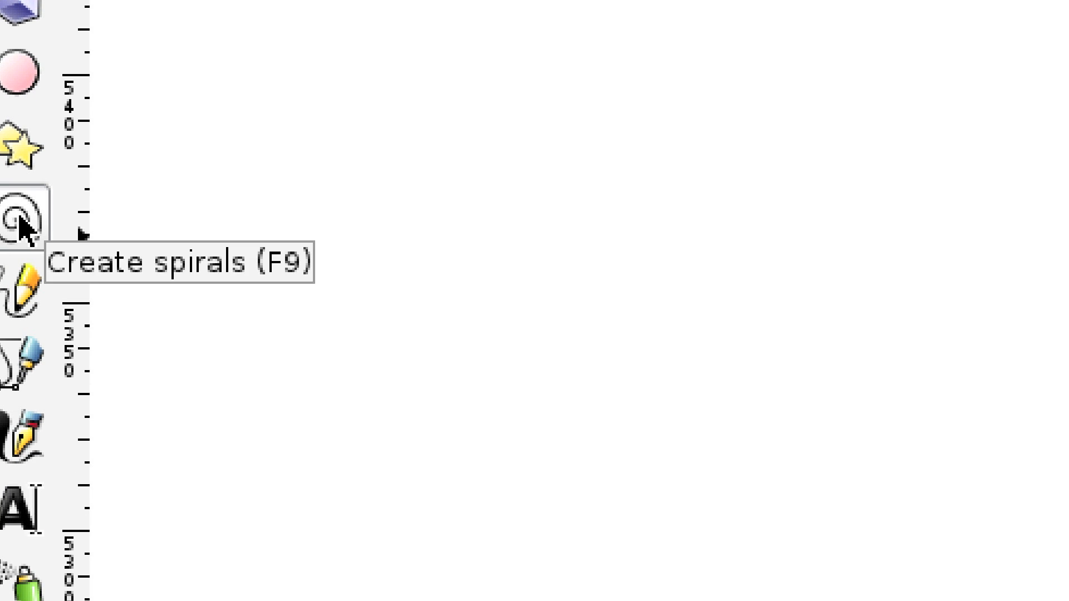
Draw a spiral with no fill and a black stroke, and roll its outer end back to 2.76 turns
click(20, 222)
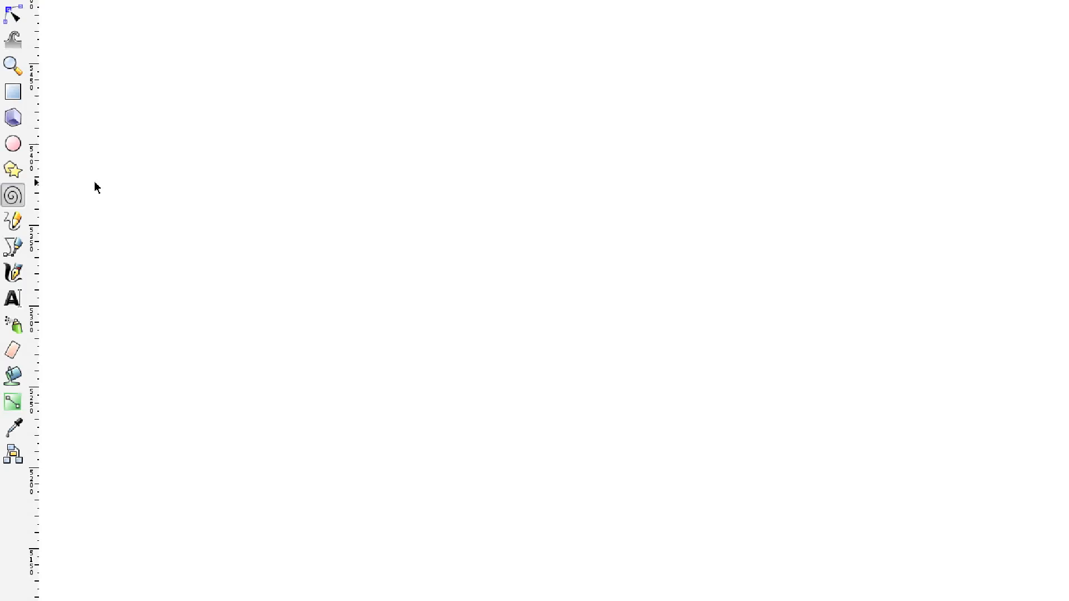
drag(440, 240, 523, 313)
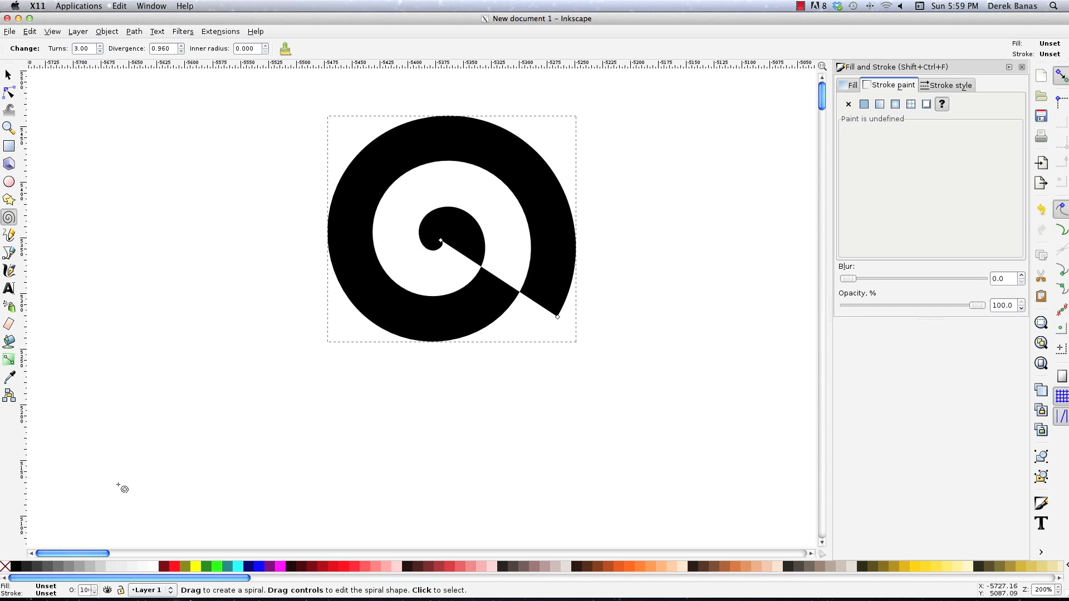
click(6, 566)
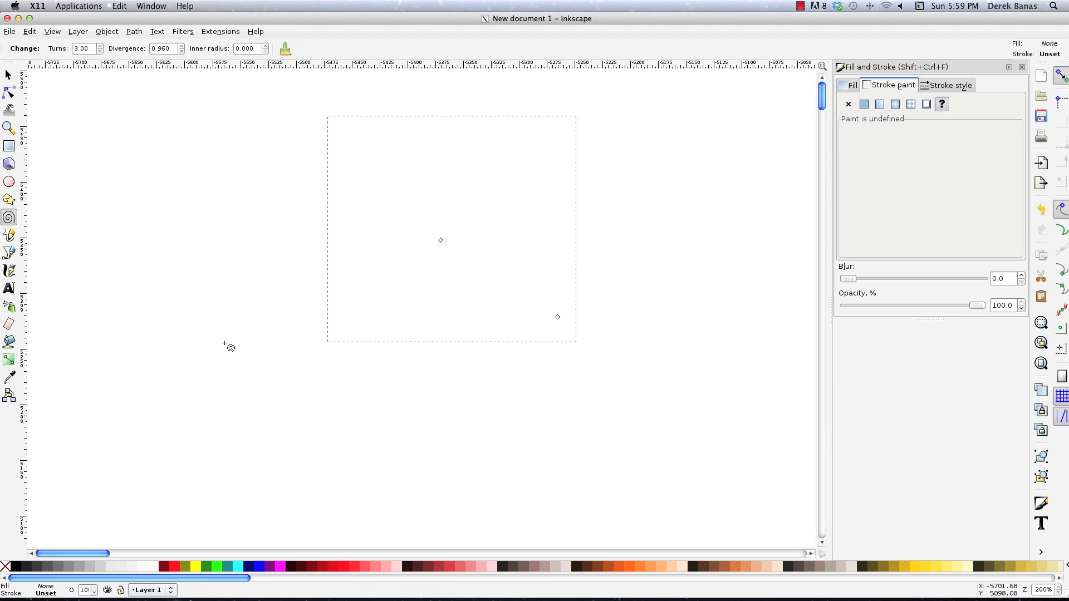
shift+click(16, 566)
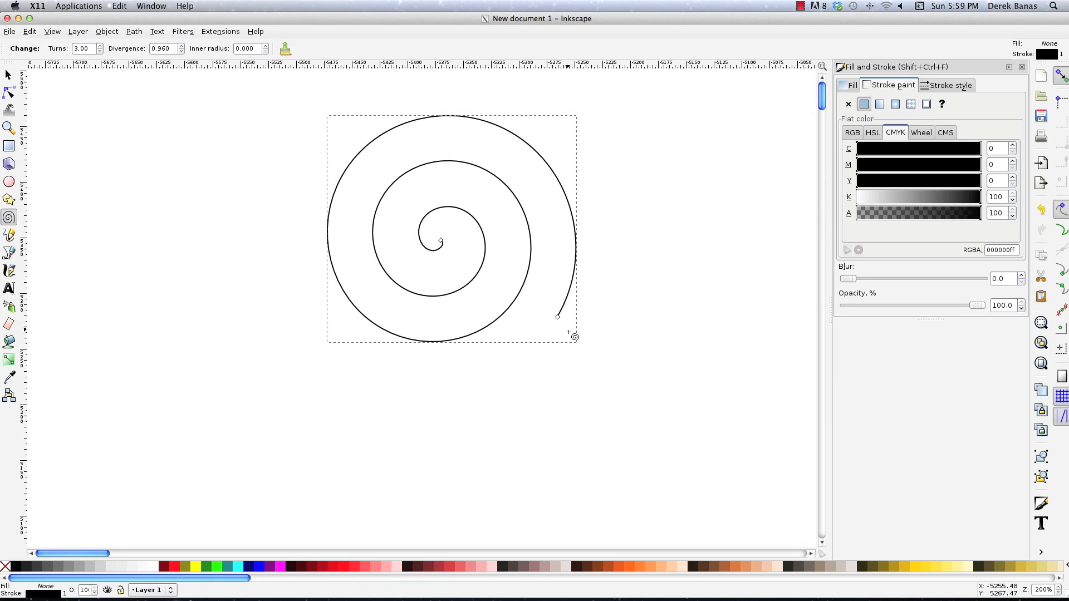
drag(558, 317, 551, 260)
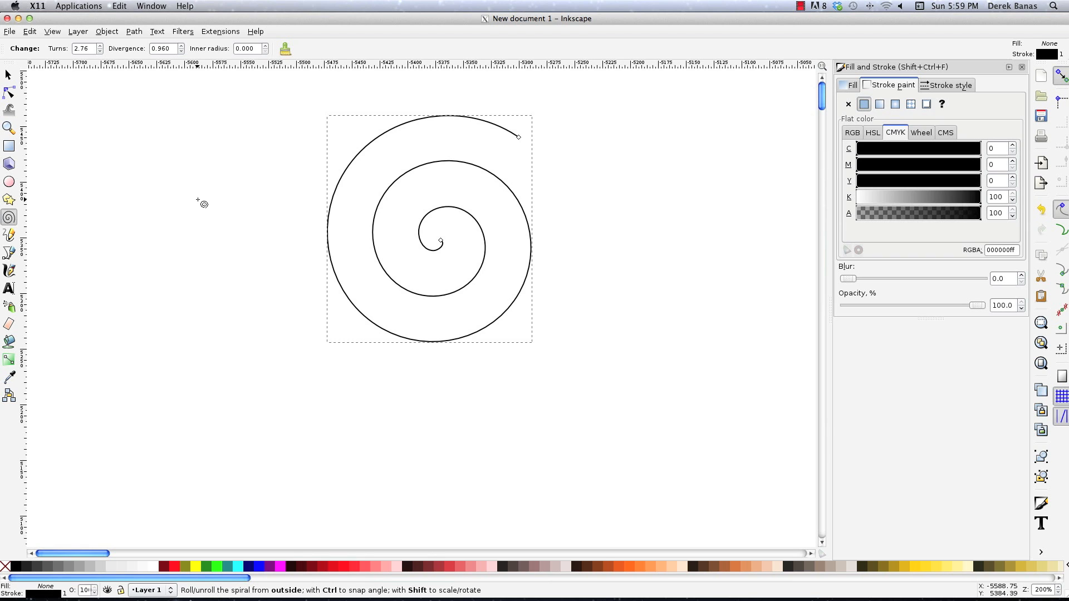
Draw a small five-cornered star about 12 px wide at the spiral's inner end
key(shift+F9)
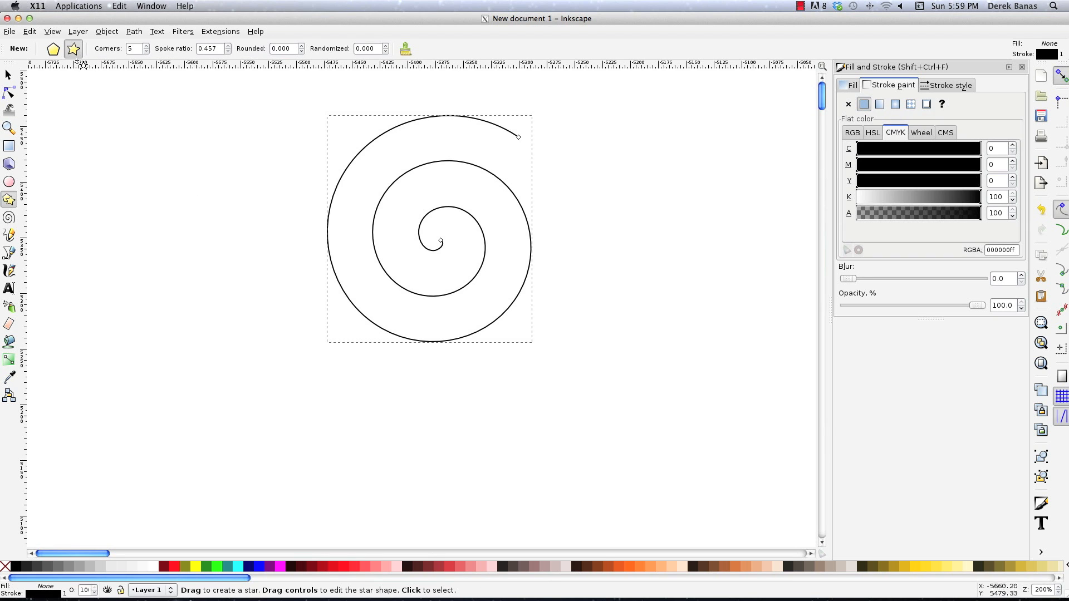
drag(437, 248, 441, 252)
key(s)
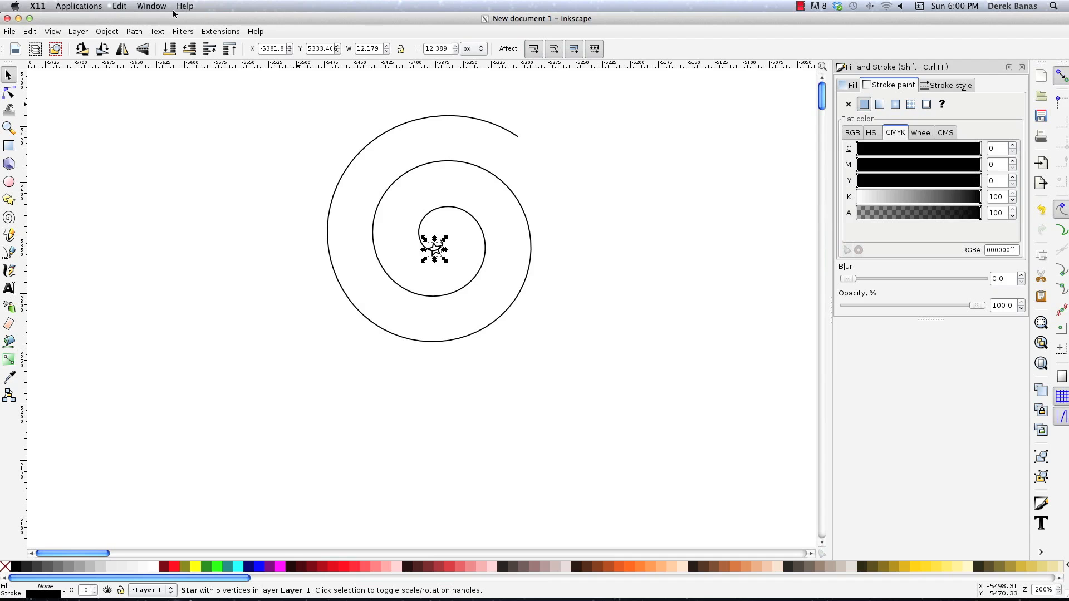
Remove the stroke paint from the spiral
click(448, 116)
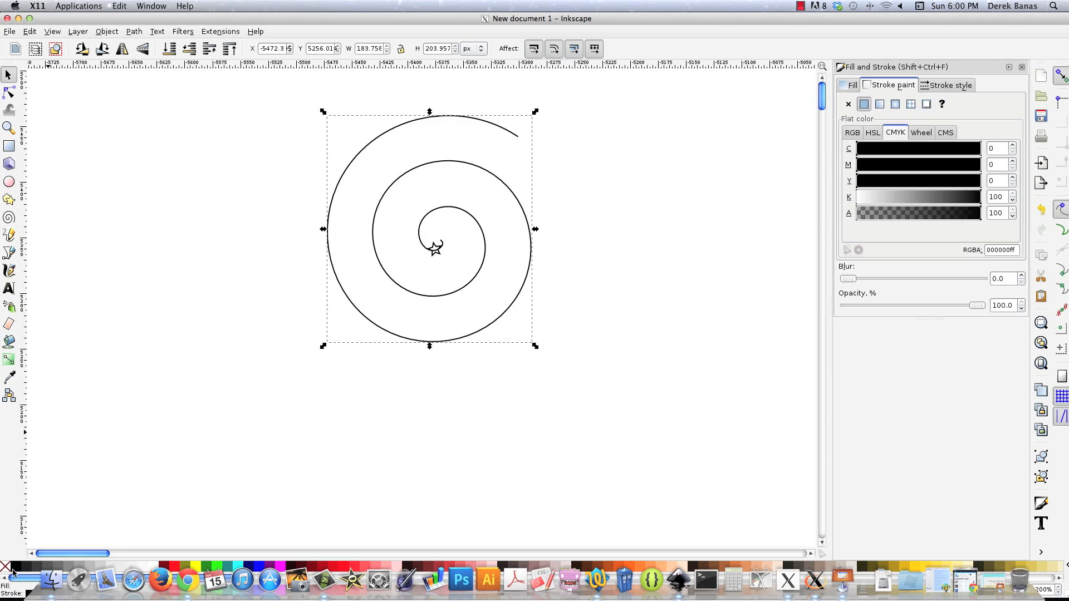
click(850, 85)
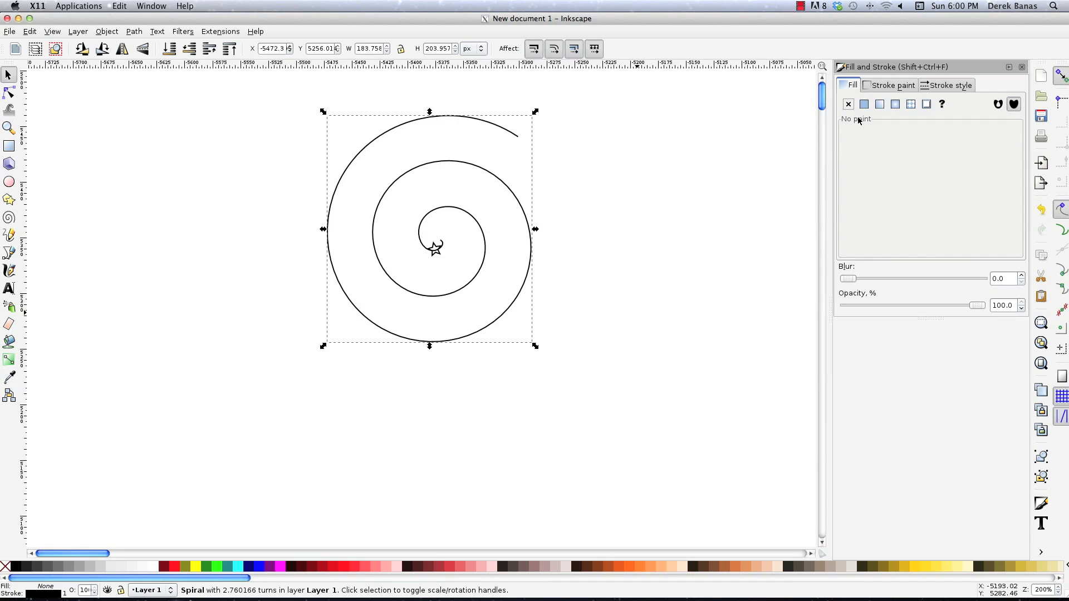
click(891, 85)
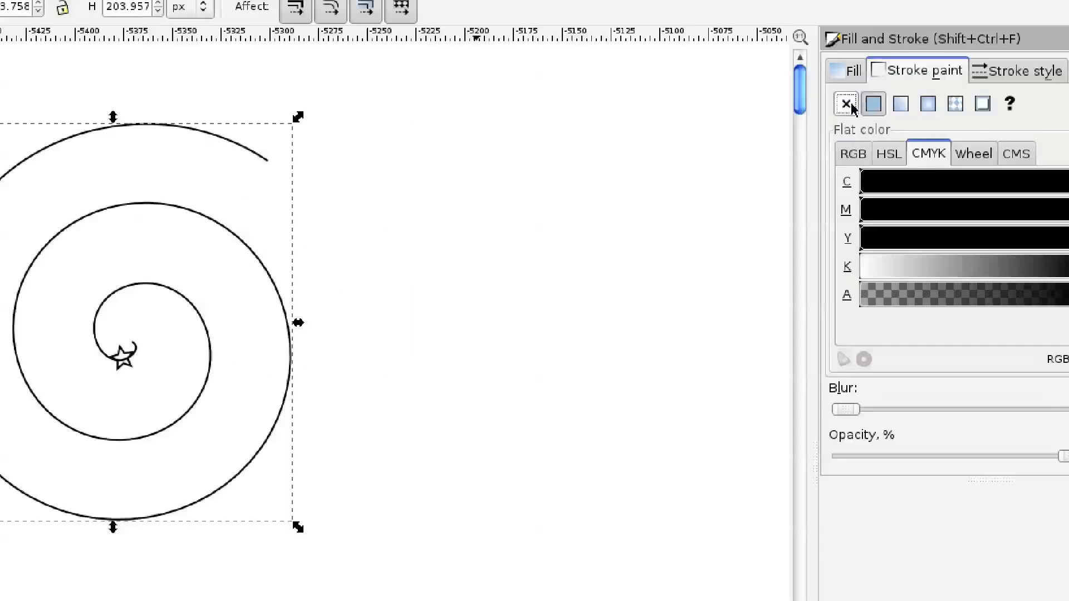
click(848, 104)
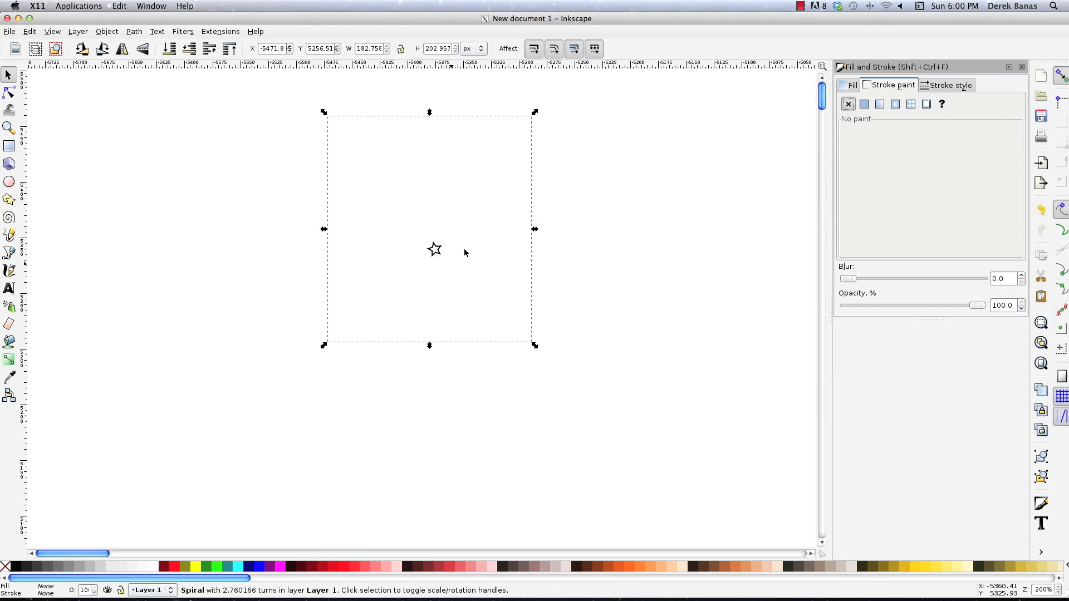
Set the star's fill to unset paint and check its stroke paint
click(434, 251)
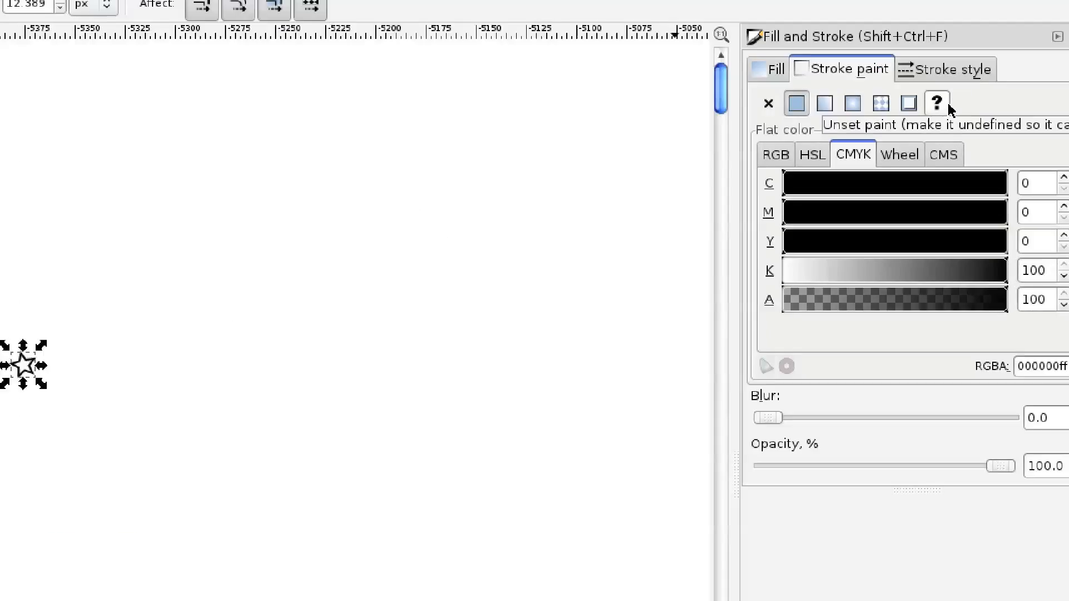
click(851, 85)
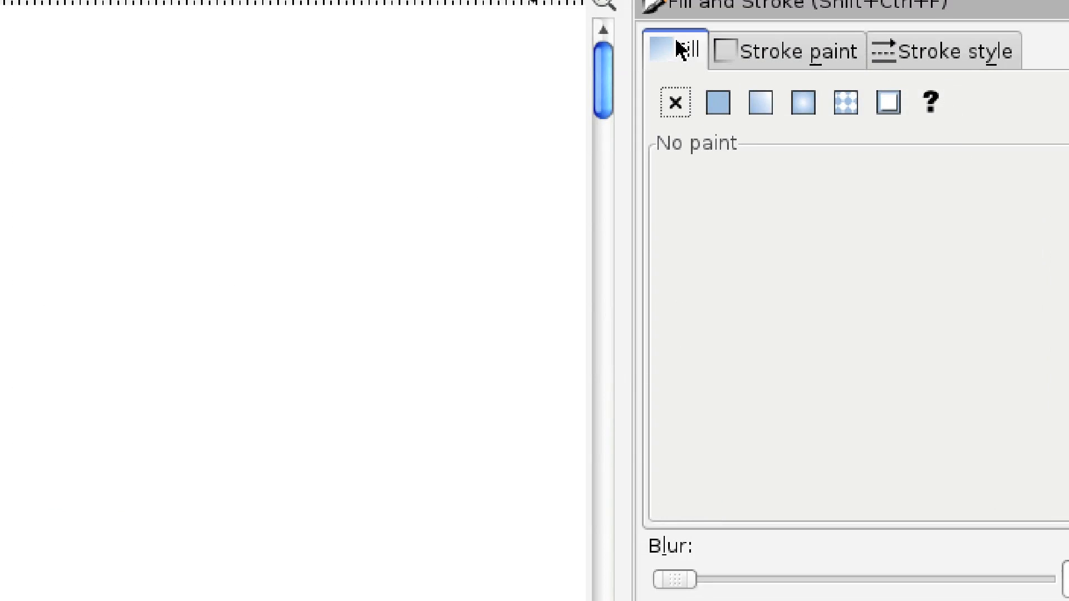
click(933, 106)
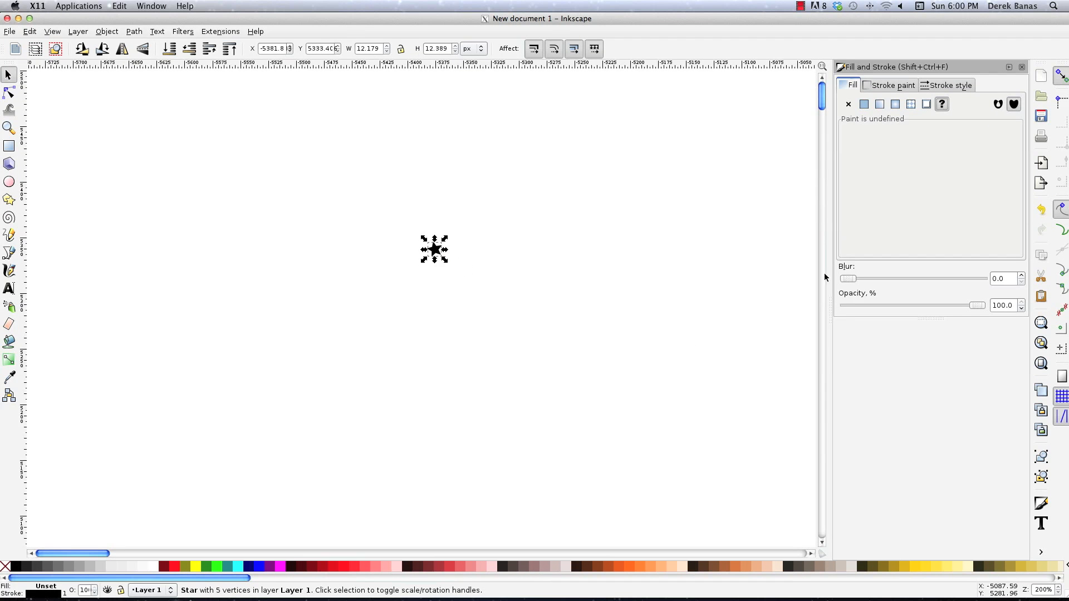
click(887, 86)
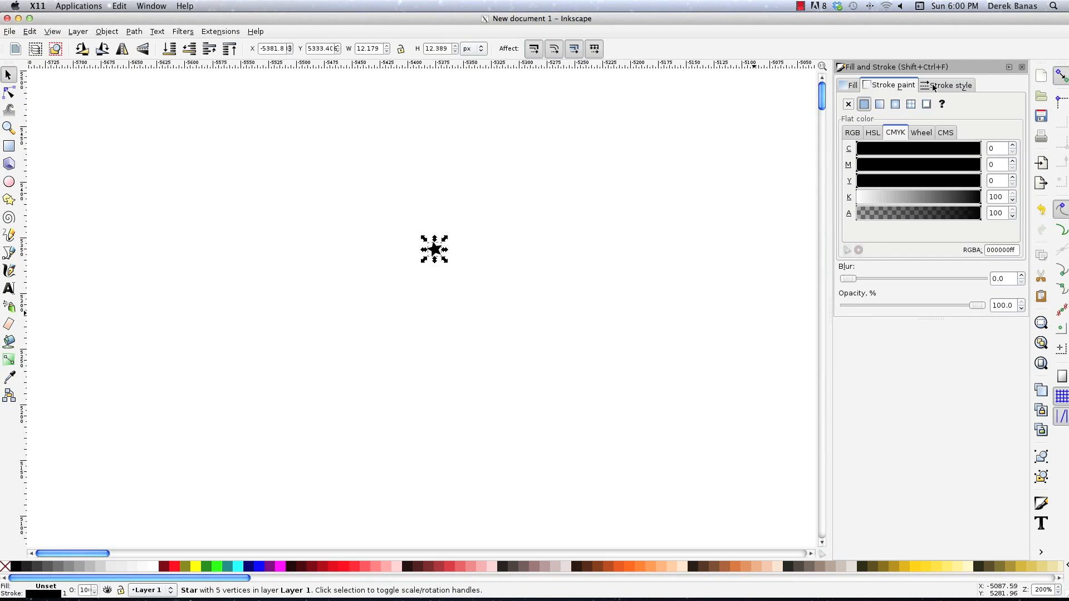
Group the star with the invisible spiral and open the tiled clone settings for the group
drag(578, 374, 262, 112)
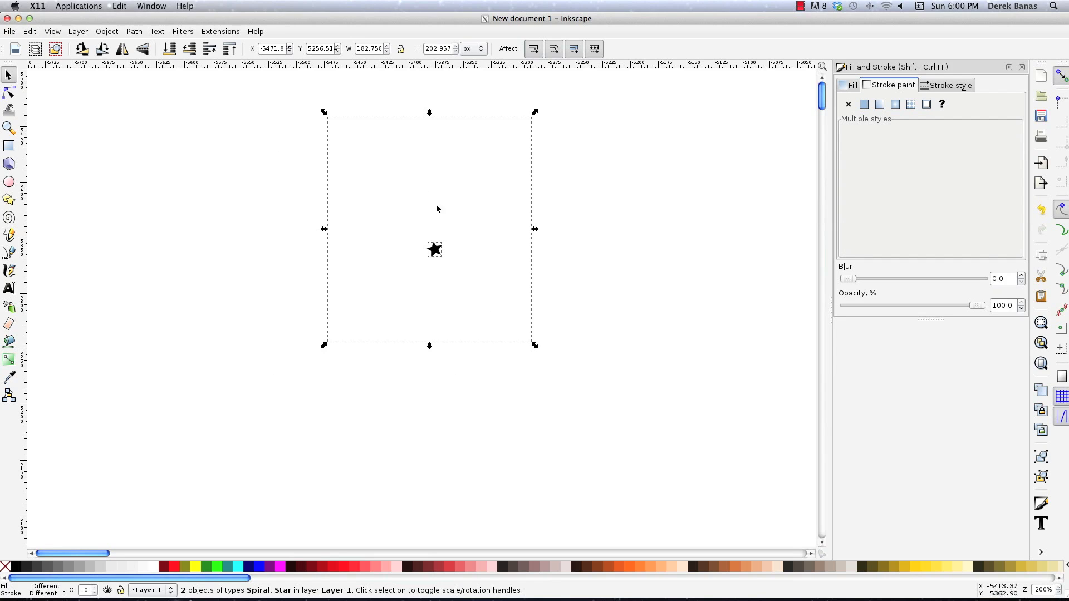
key(ctrl+g)
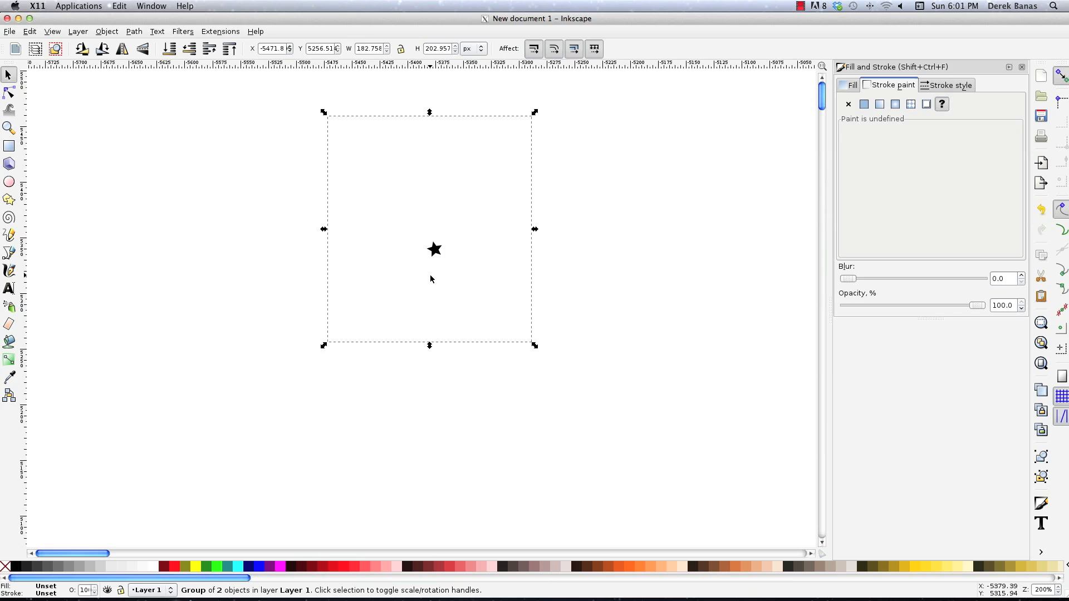
click(30, 32)
mouse_move(76, 161)
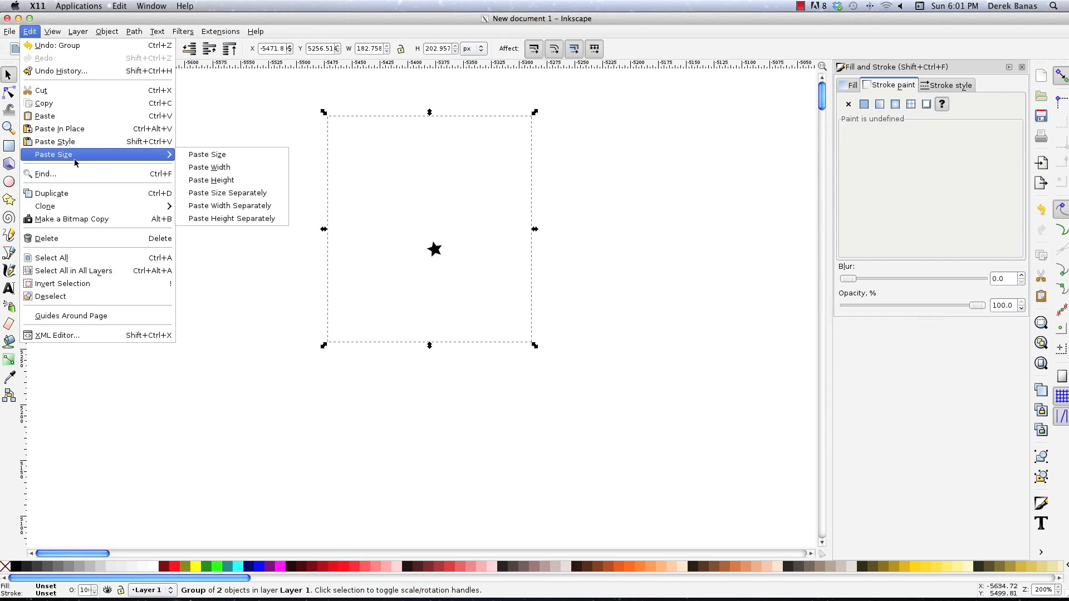
mouse_move(139, 206)
click(262, 221)
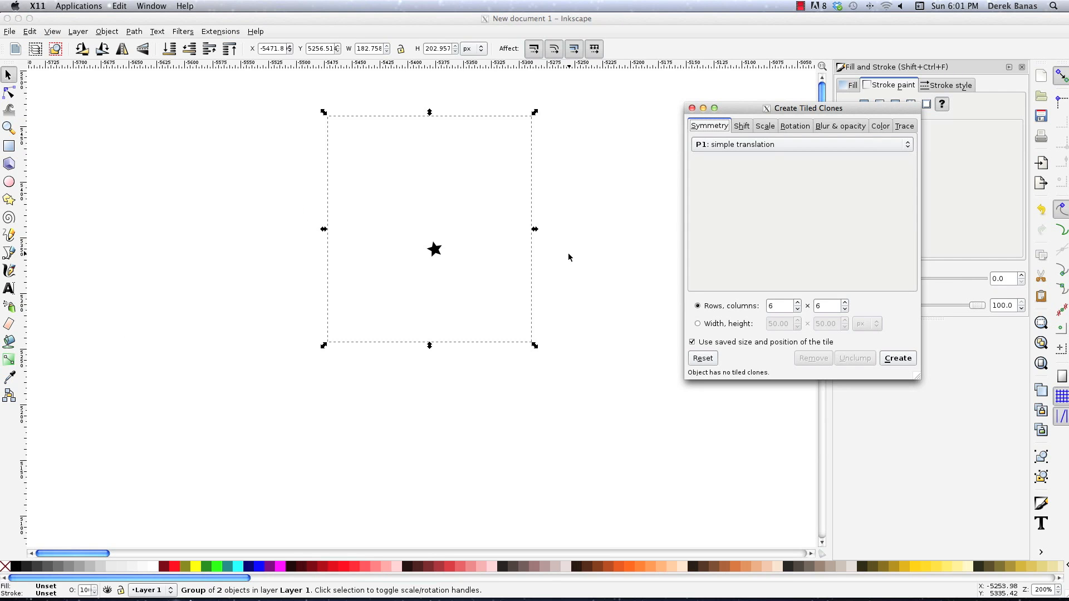
drag(790, 107, 813, 109)
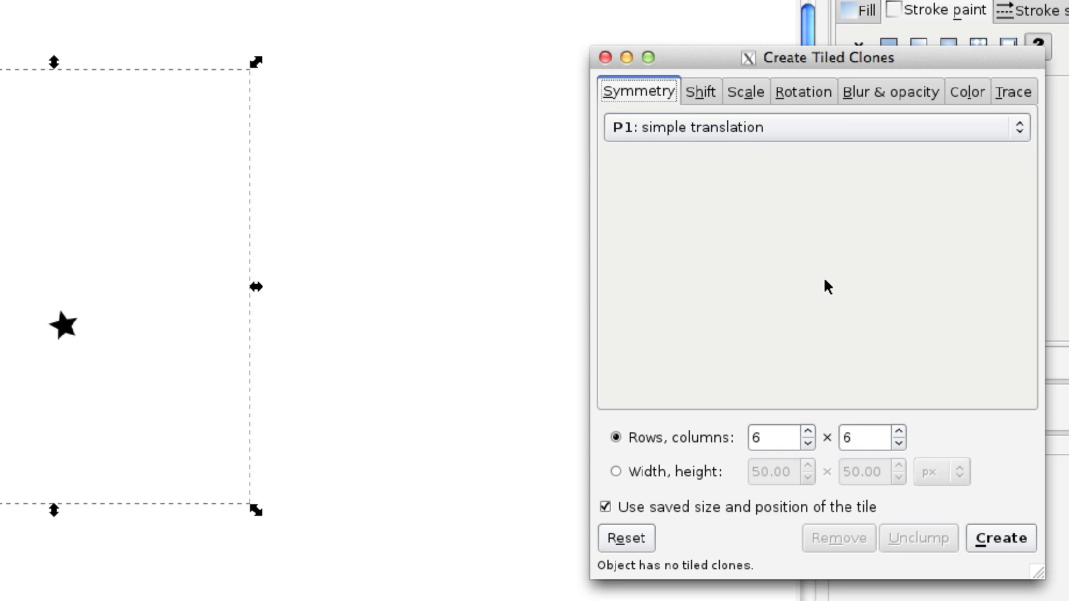
Set the tiled clones to 2 rows and 20 columns
double_click(789, 437)
text(2)
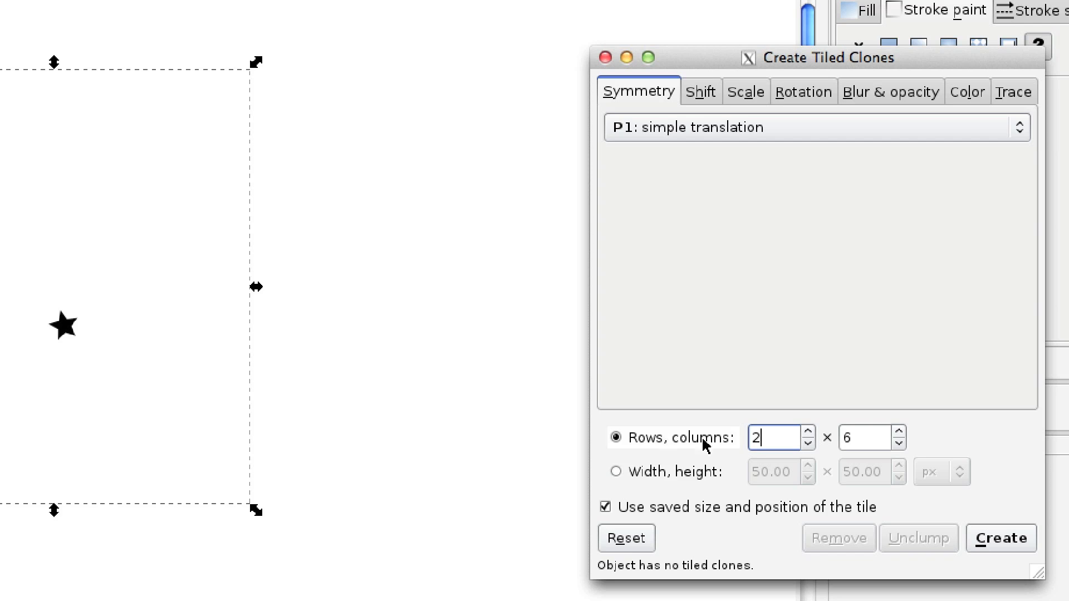
double_click(878, 438)
text(20)
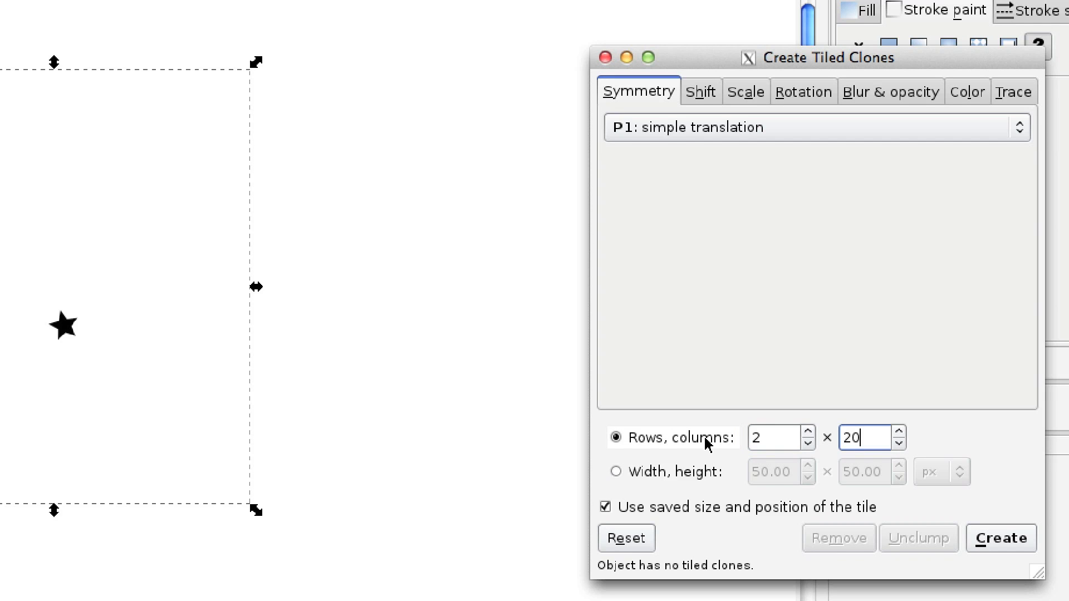
Set the clones' horizontal shift to -100% per column and the vertical shift to -100% per row
click(711, 95)
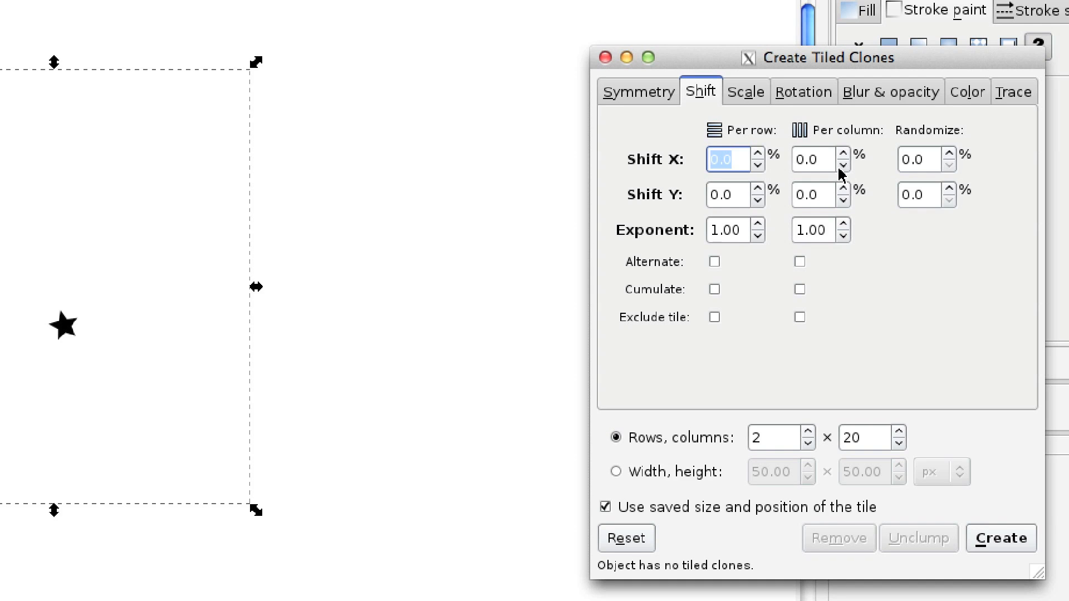
key(Tab)
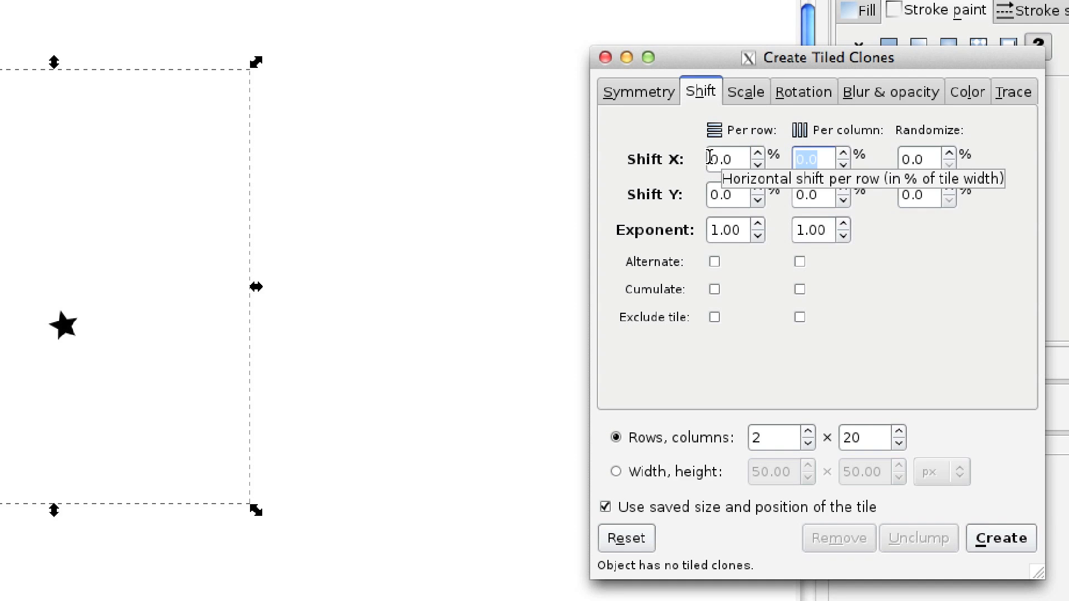
text(-100)
key(Tab)
key(Tab)
text(-100)
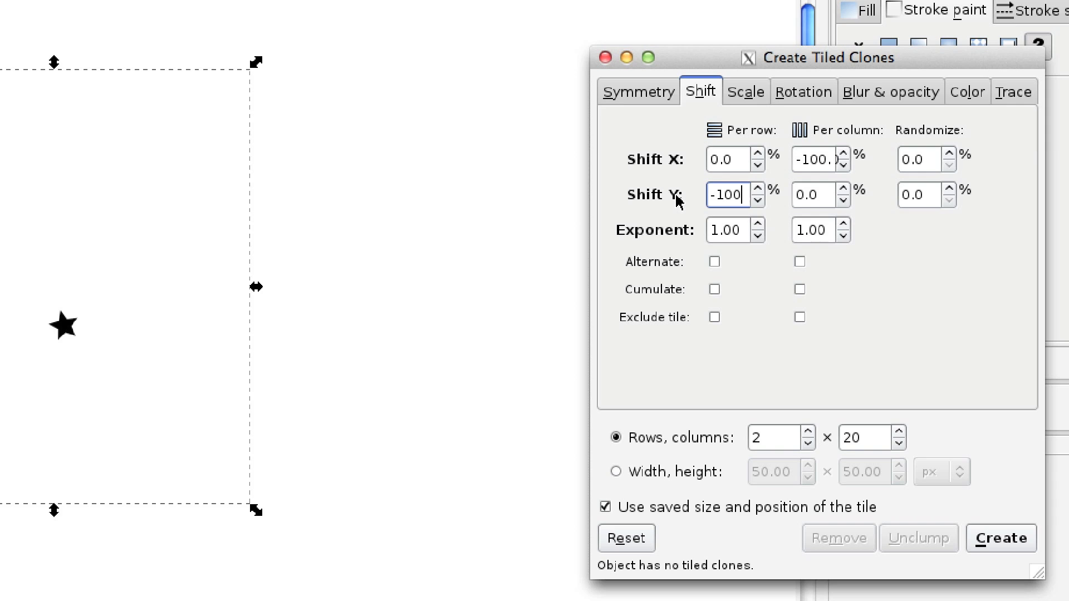
Set the clones' horizontal and vertical scale to 30% per column
click(752, 90)
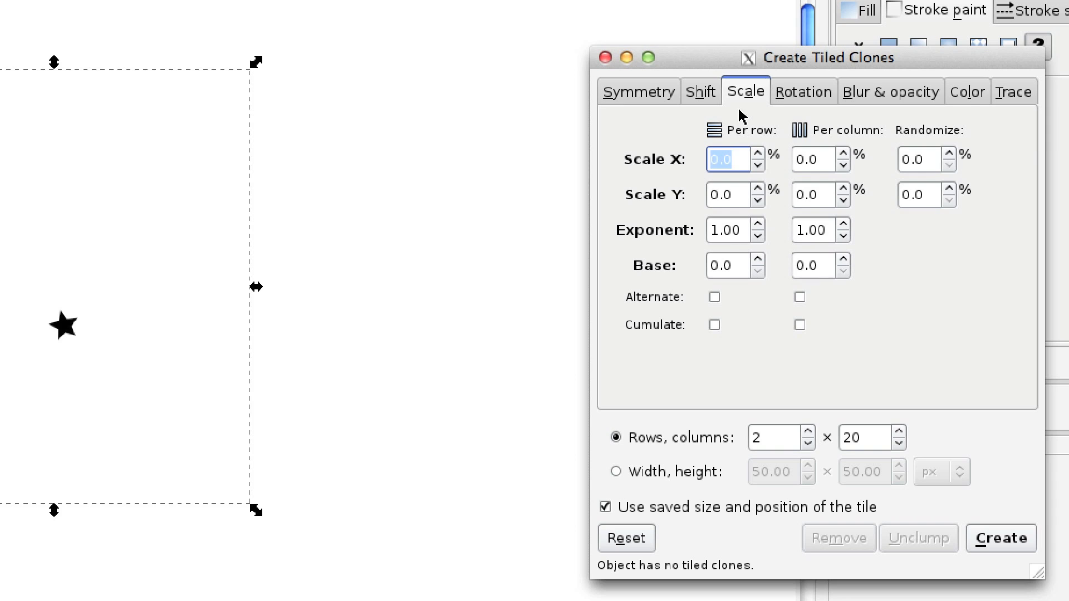
click(821, 159)
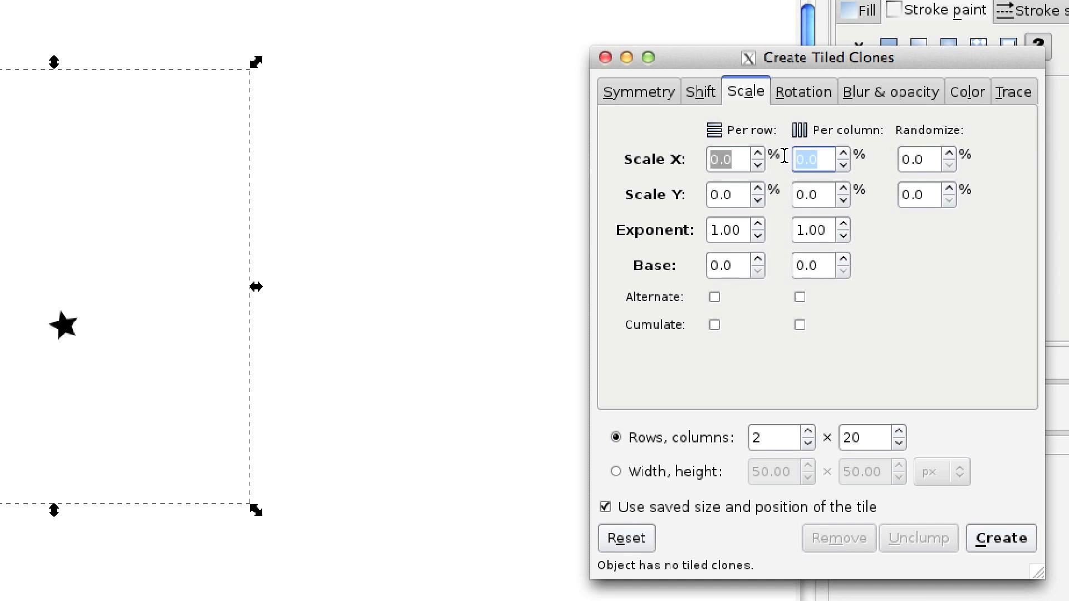
text(30)
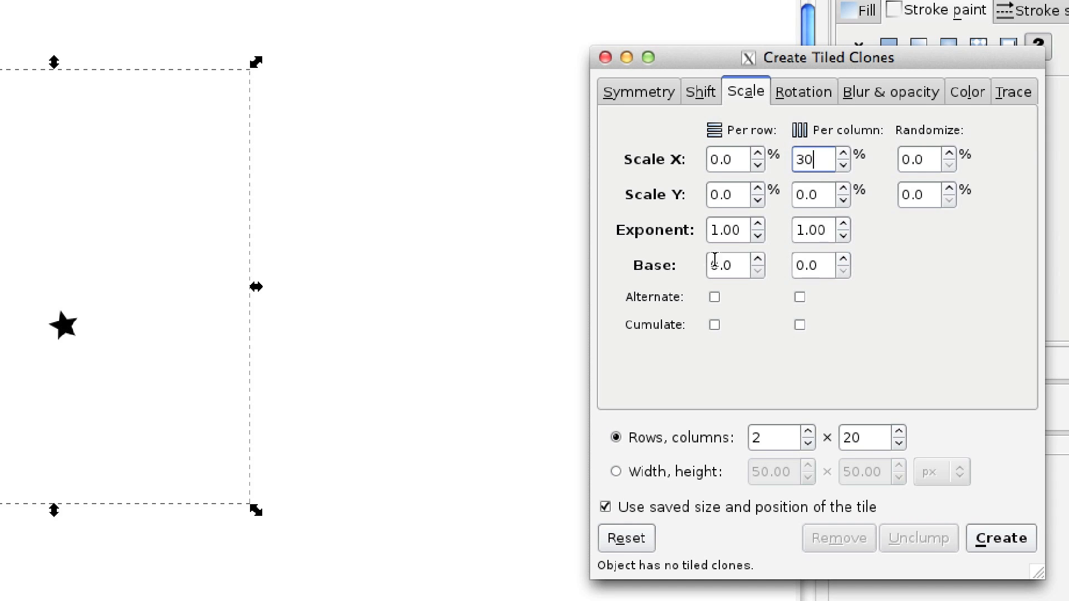
click(816, 194)
text(30)
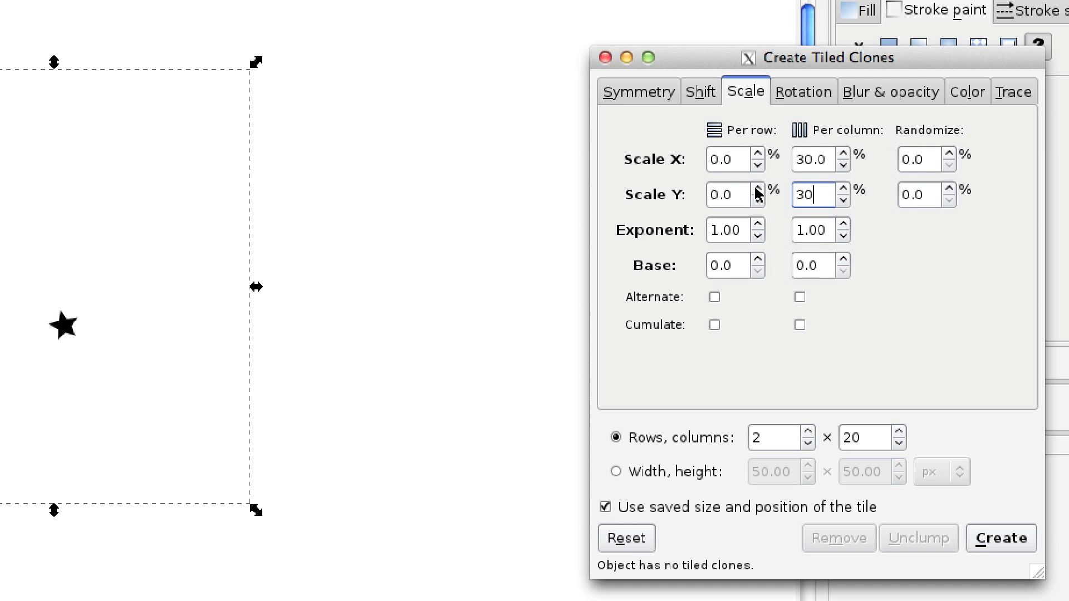
Set the clones' rotation angle to 30° per row and 60° per column
click(809, 91)
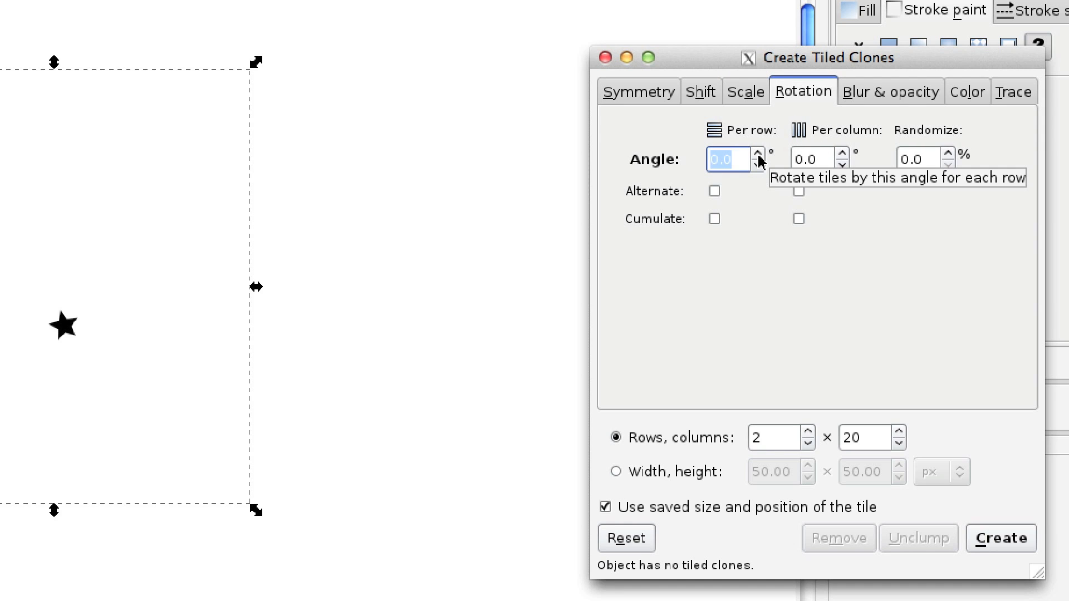
text(30)
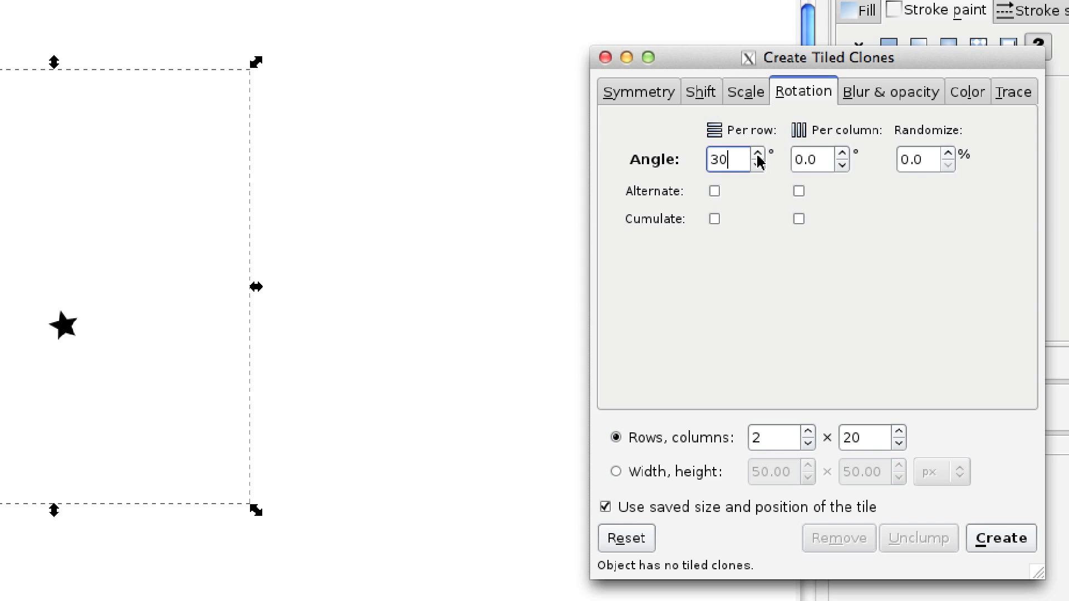
key(Tab)
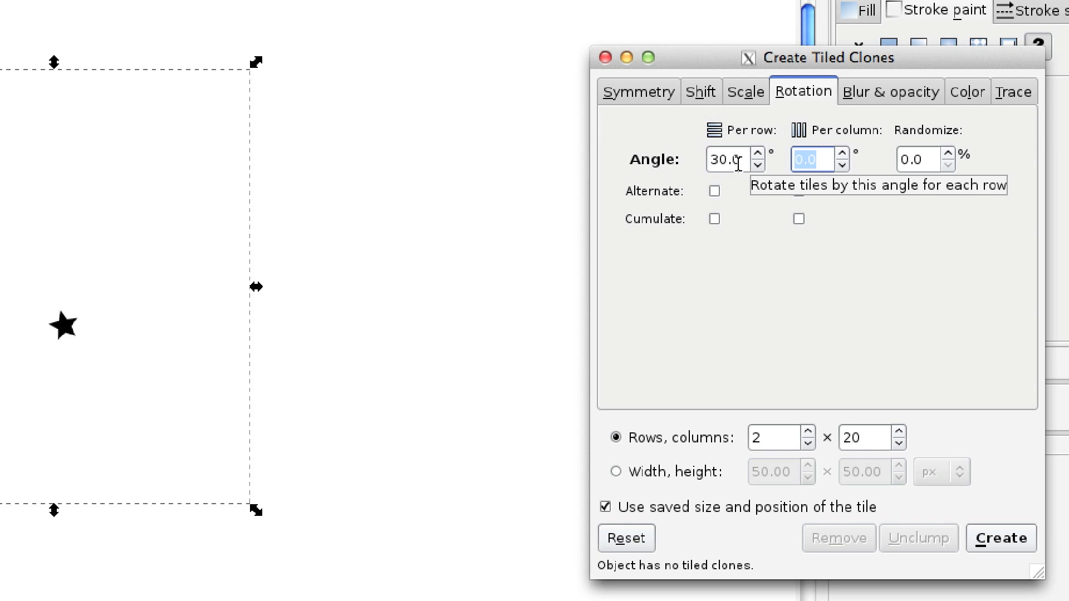
text(60)
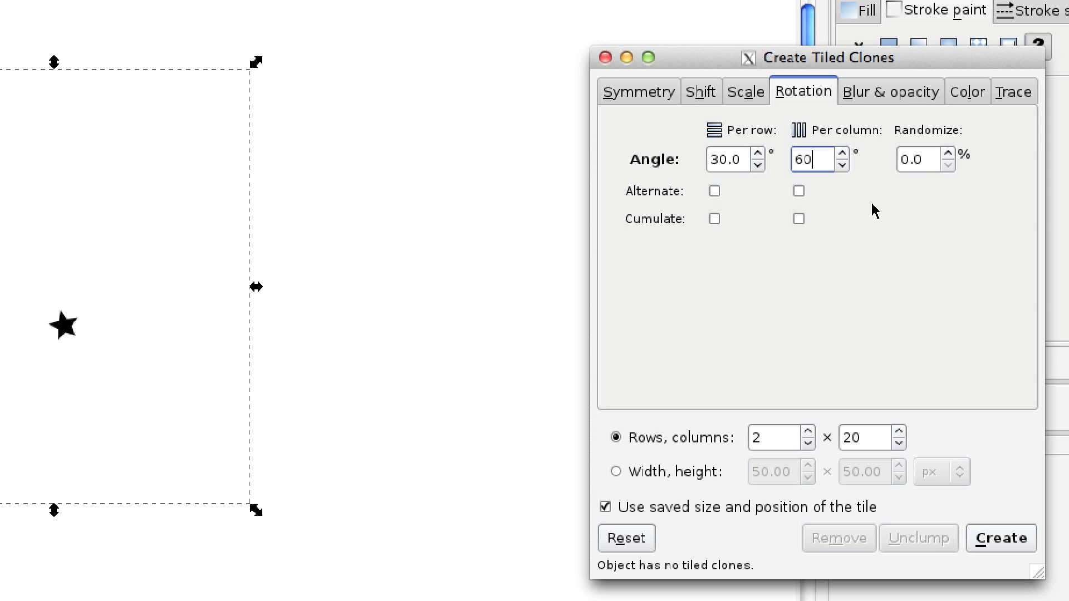
Set the clones' initial color to bright red, with cyan 0, magenta 100, yellow 100 and the black component at its minimum
click(969, 93)
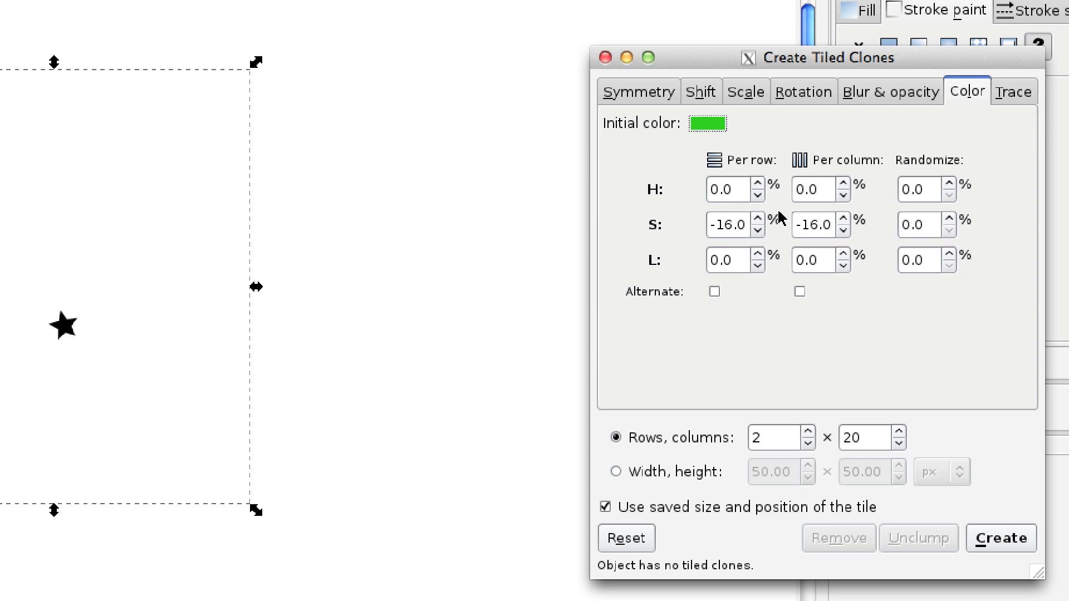
click(723, 125)
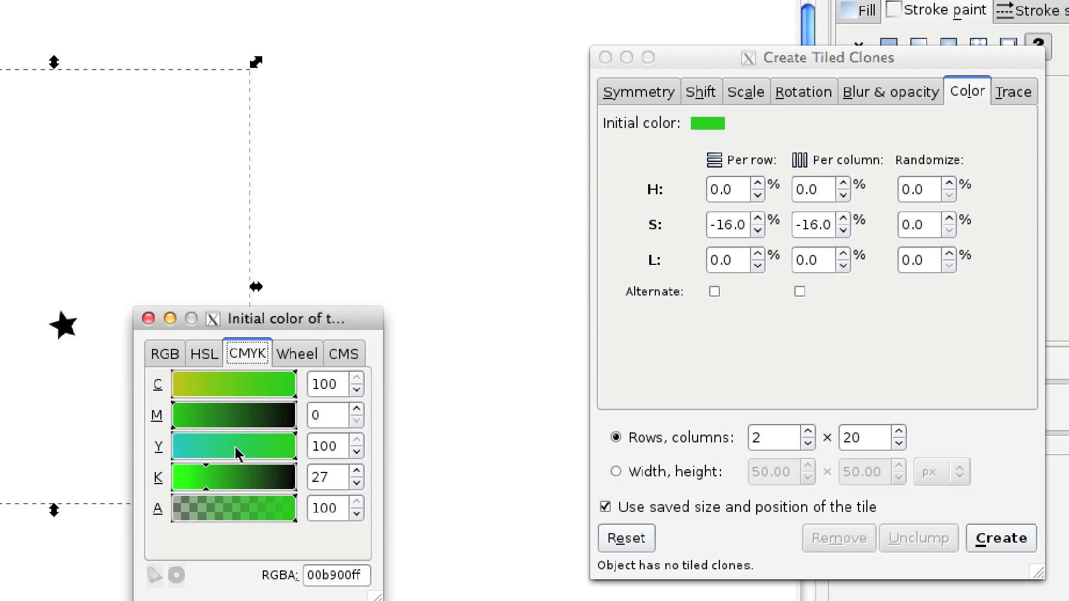
click(174, 384)
drag(174, 427, 304, 429)
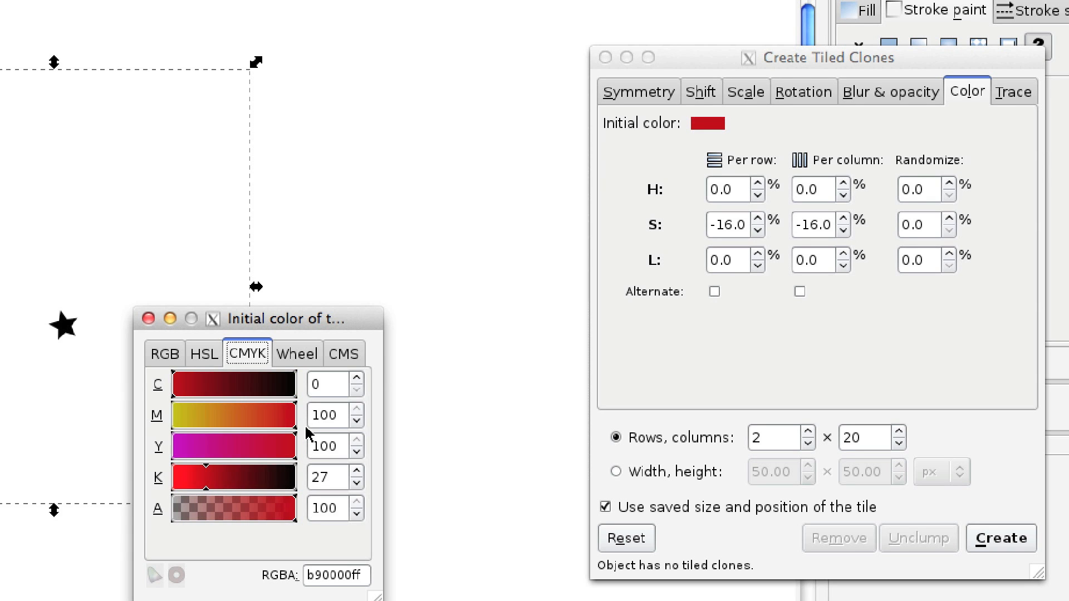
click(180, 386)
drag(179, 399, 170, 402)
drag(215, 484, 173, 498)
click(148, 319)
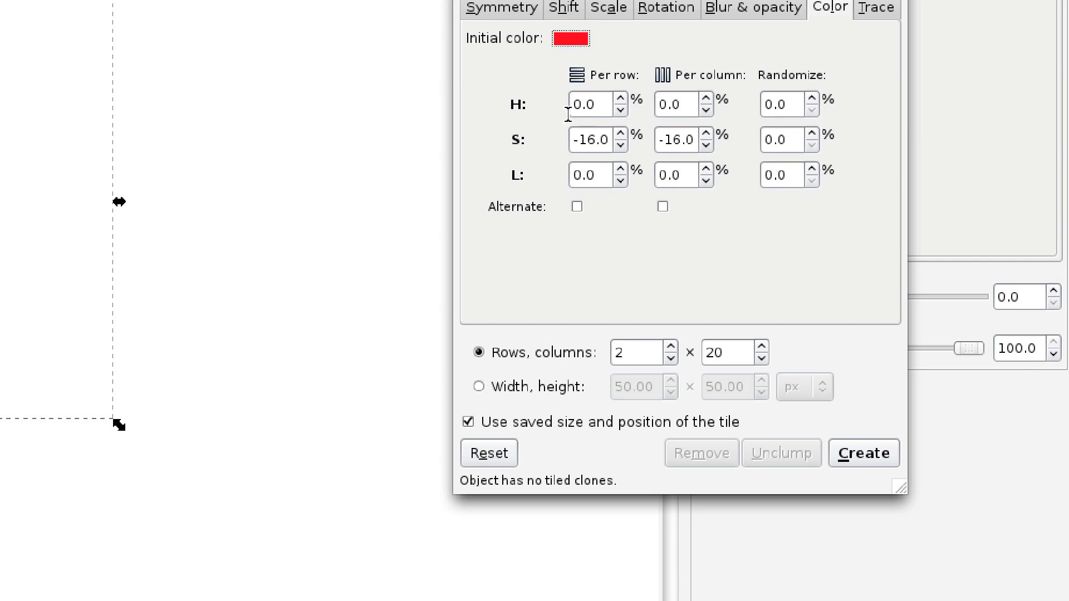
Reset the clones' saturation changes and set the hue change to 10% per row and 10% per column
triple_click(598, 139)
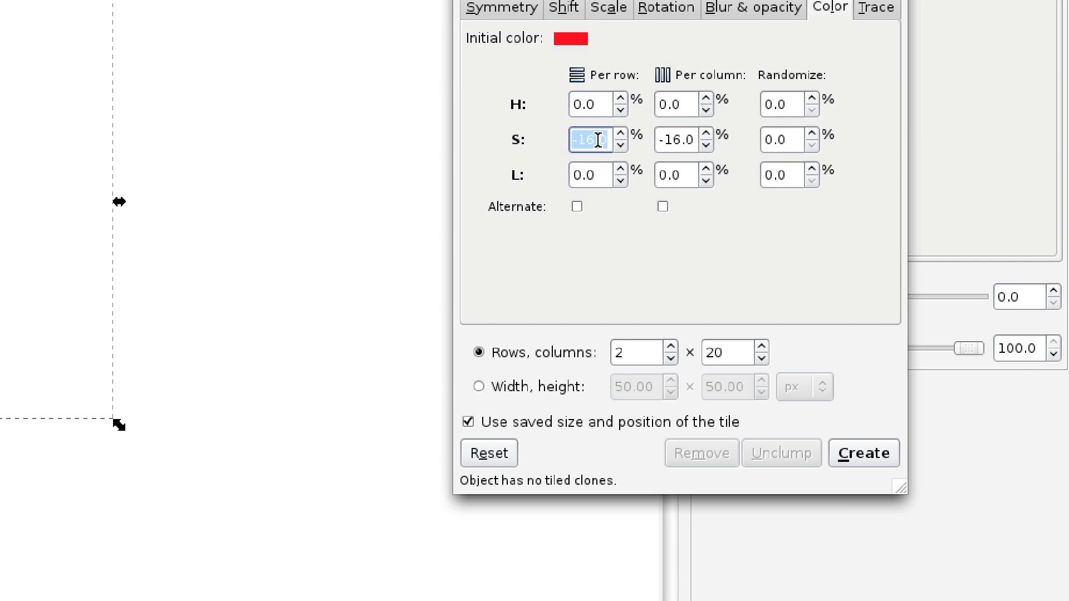
click(490, 448)
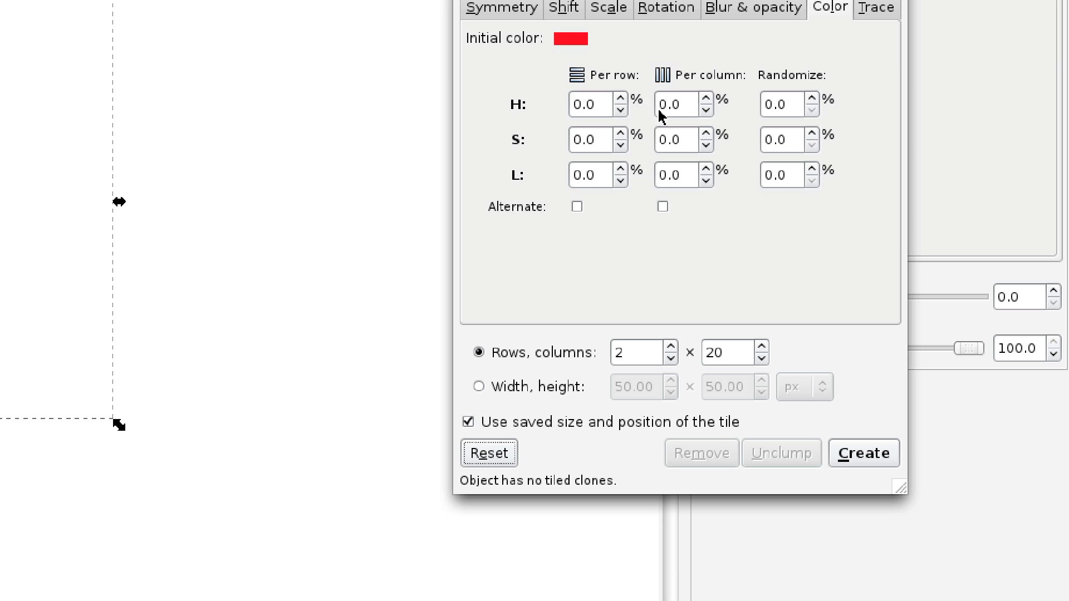
triple_click(606, 104)
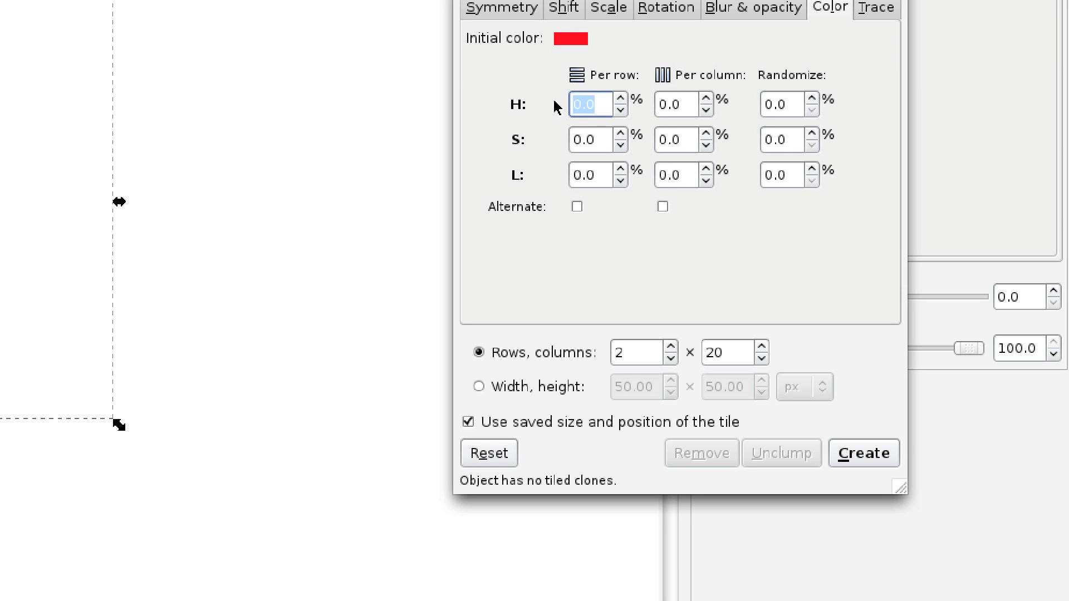
text(10)
triple_click(692, 102)
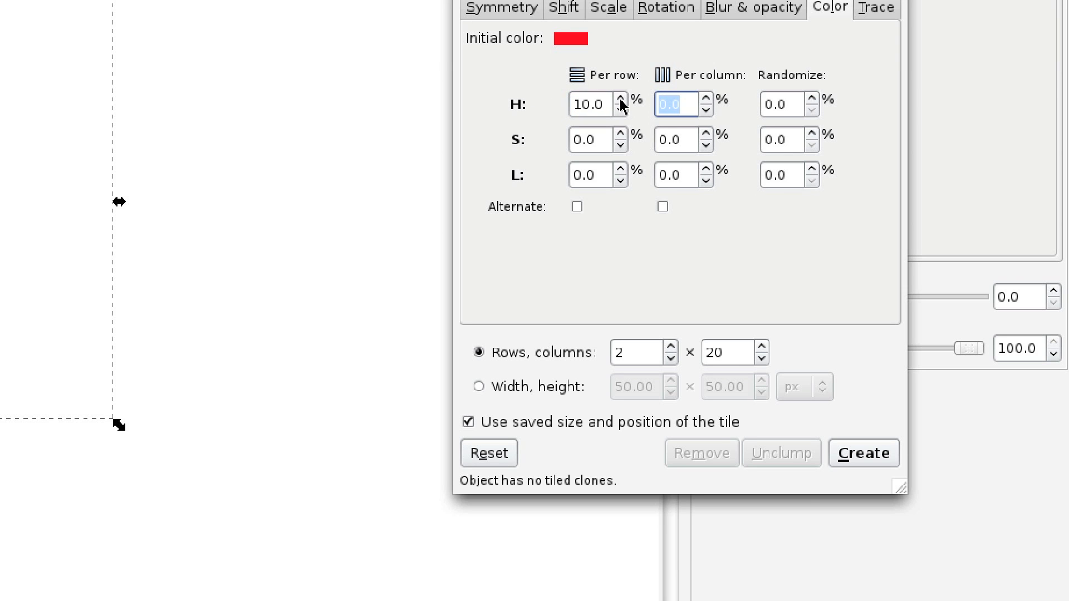
text(10)
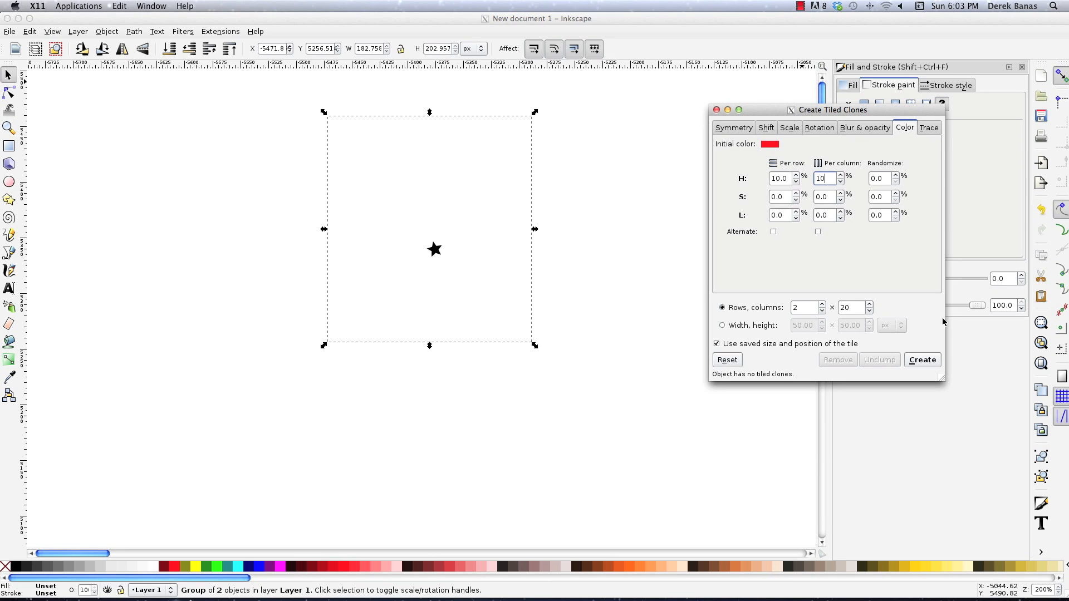
Create the tiled clones from the star group, deselect everything and close the Create Tiled Clones dialog
click(919, 360)
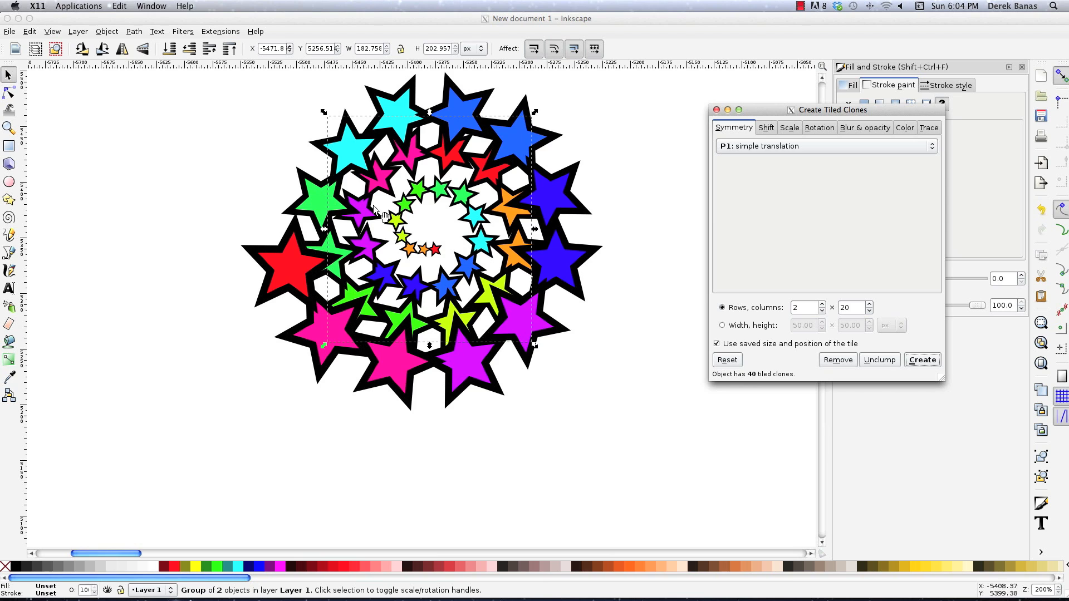
click(598, 210)
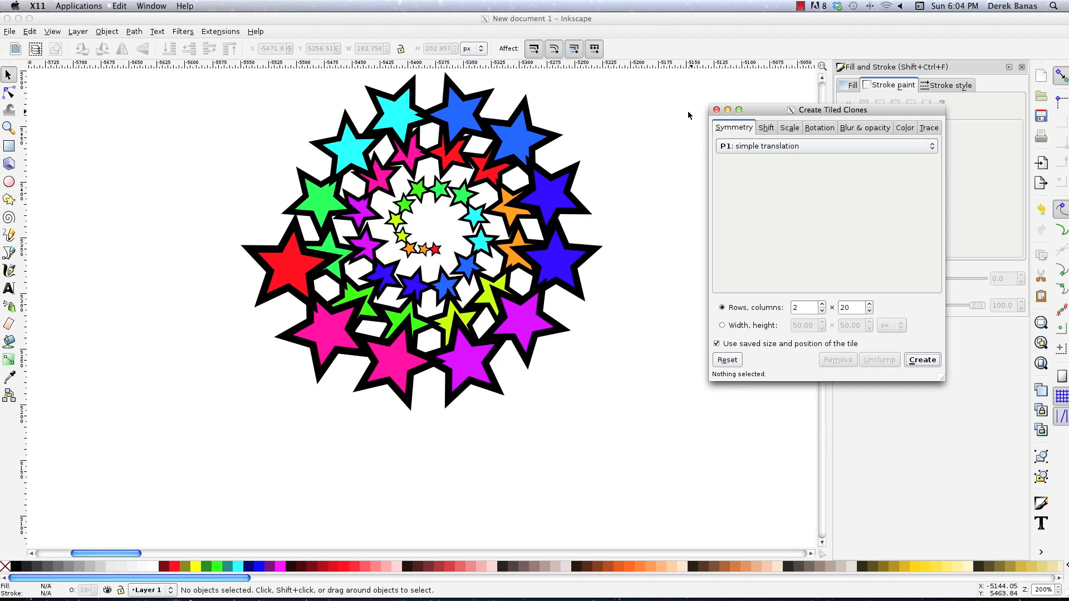
click(928, 128)
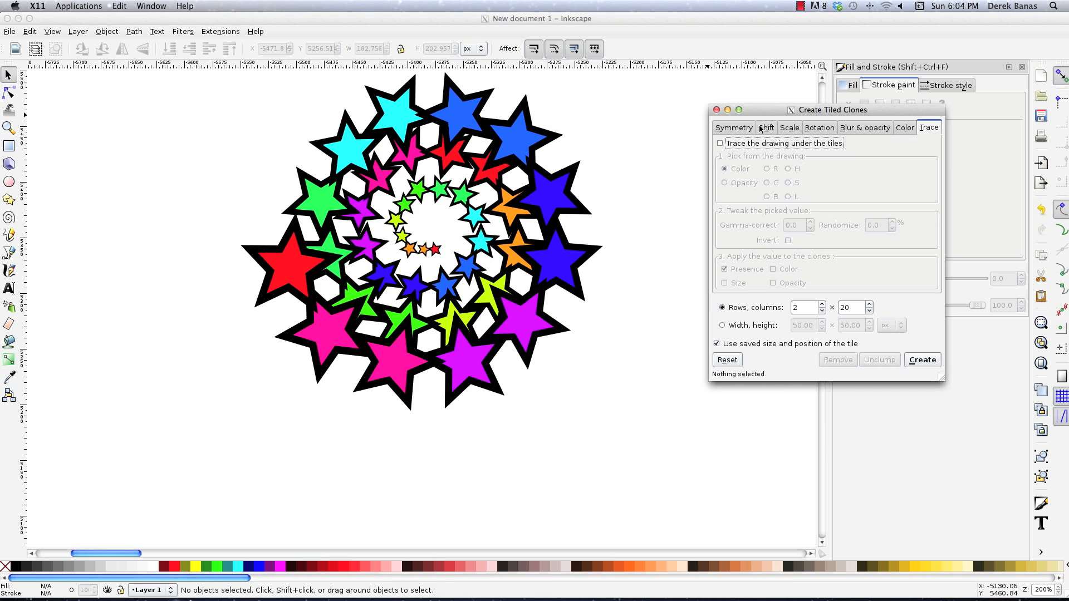
click(716, 110)
Delete all the star clones so the canvas is empty
drag(657, 422, 184, 69)
key(Delete)
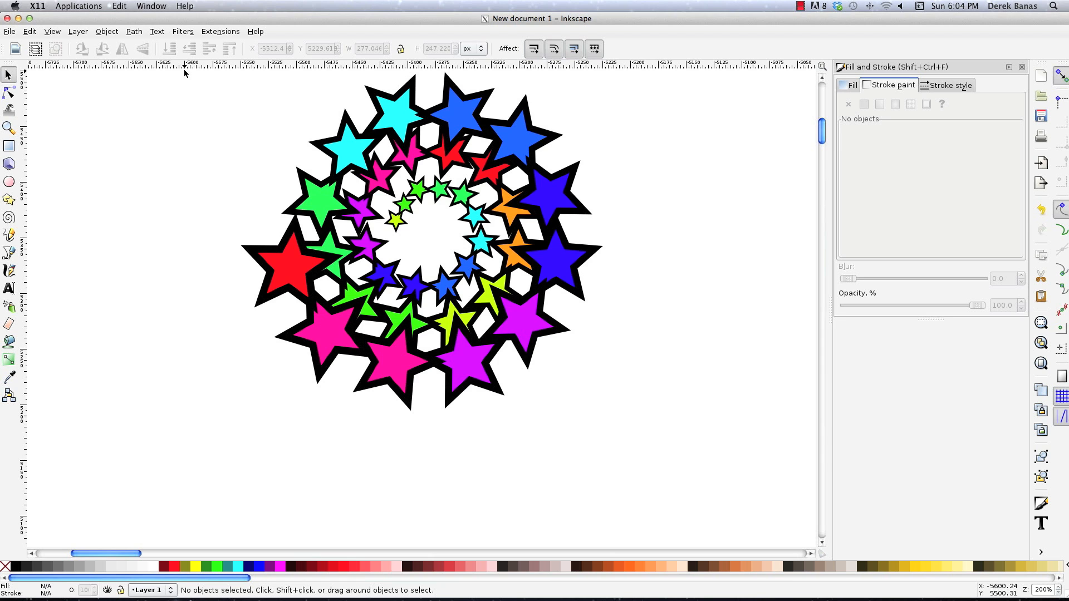
key(ctrl+a)
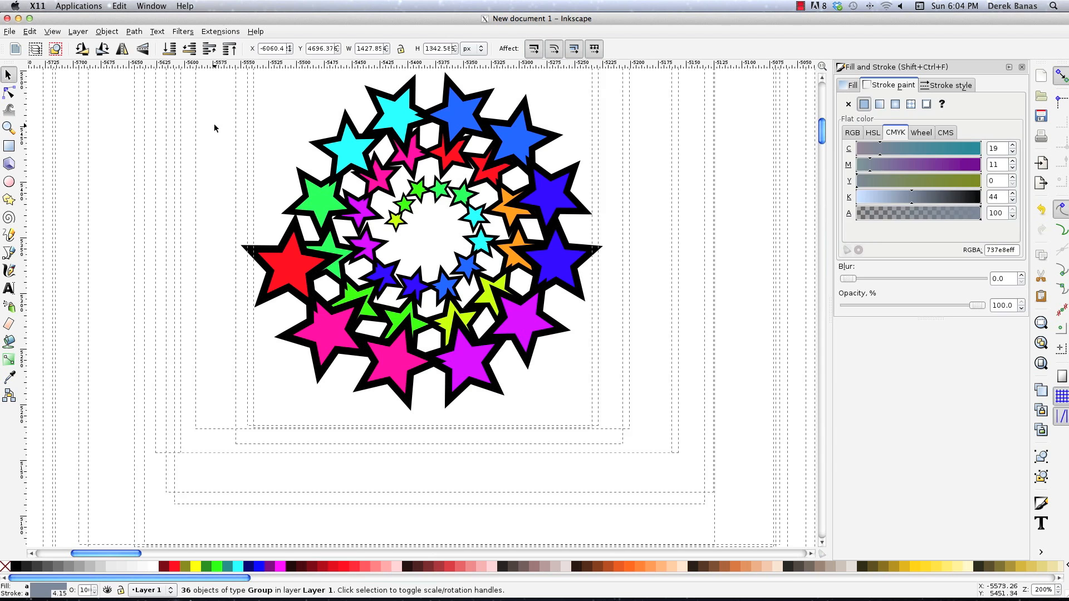
key(Delete)
Open the recently used file rainbowGradient.svg
click(9, 31)
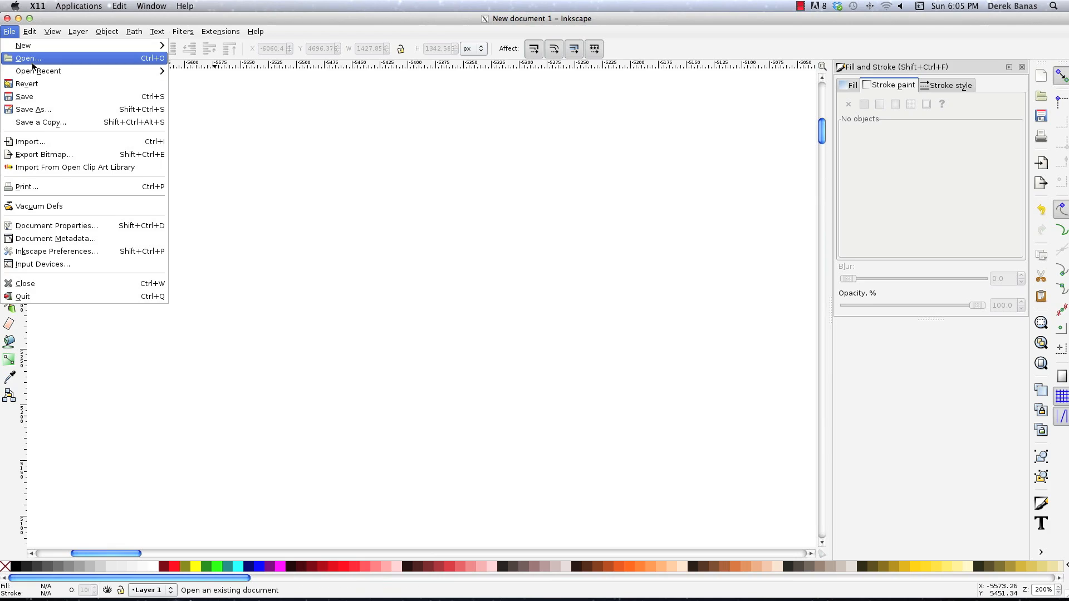
mouse_move(35, 72)
click(217, 72)
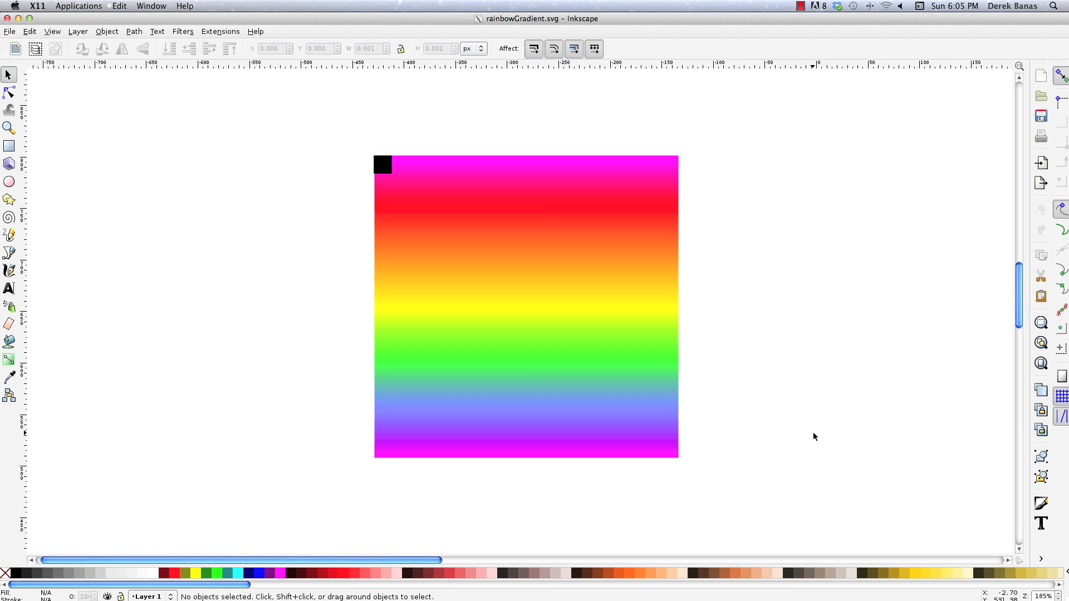
Select the small black square at the rainbow gradient's upper-left corner and open the Create Tiled Clones dialog for it
click(29, 31)
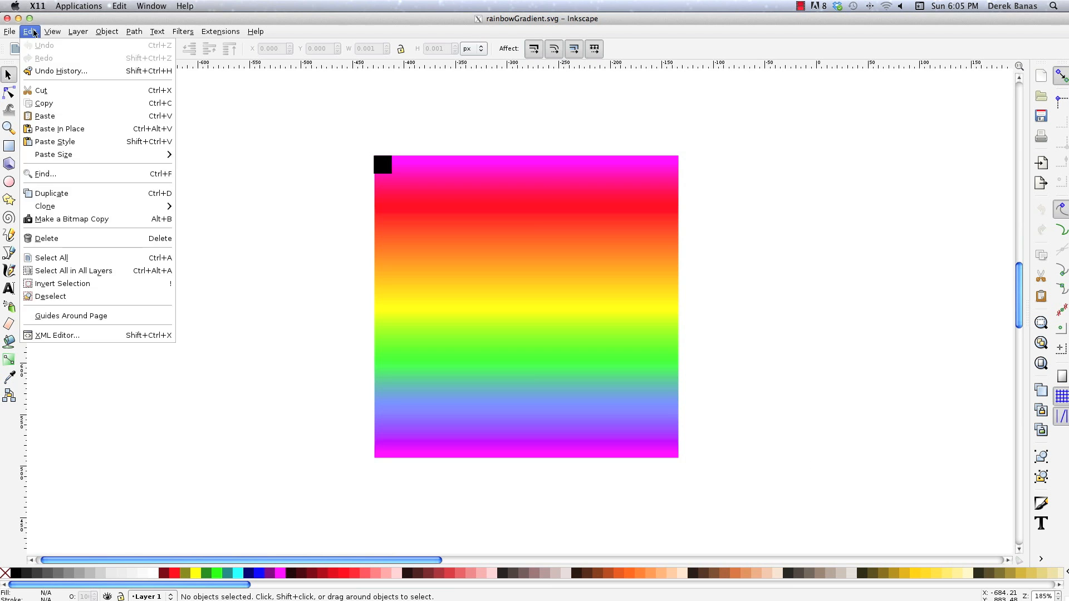
click(511, 158)
click(382, 168)
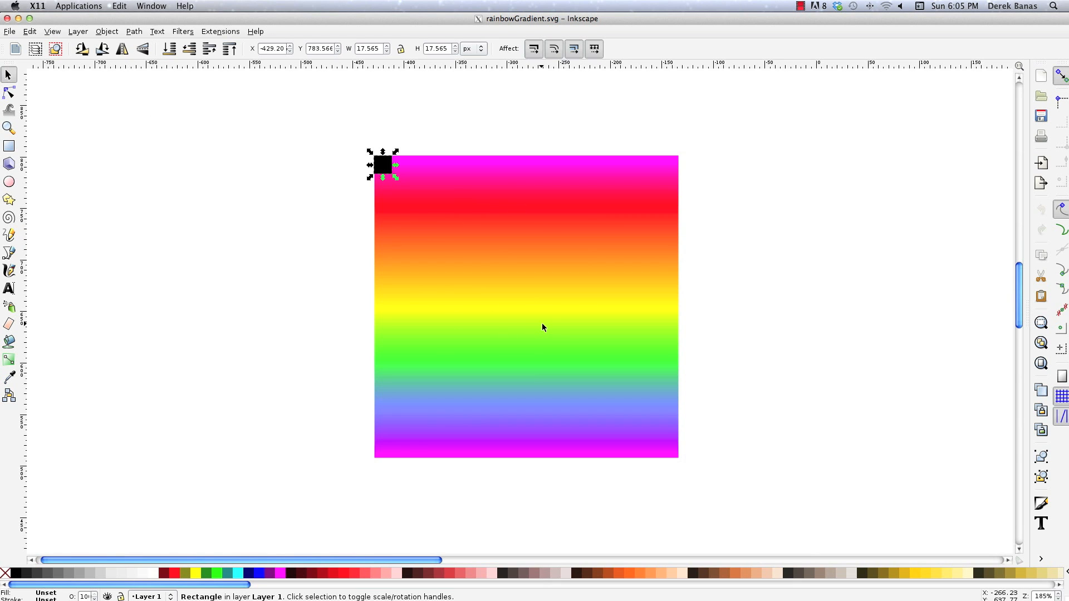
click(31, 33)
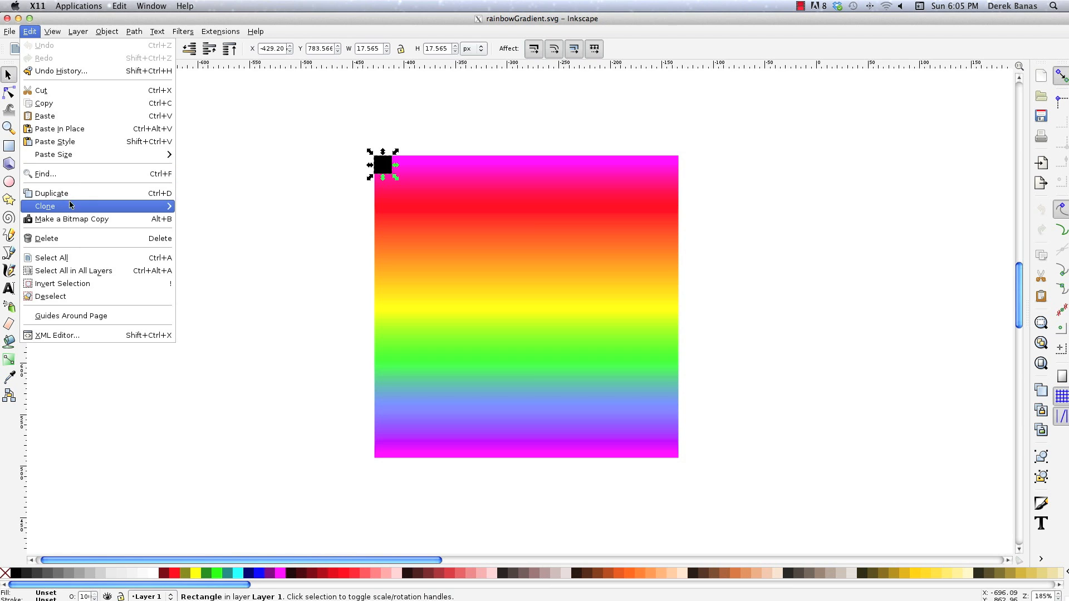
mouse_move(139, 206)
click(229, 219)
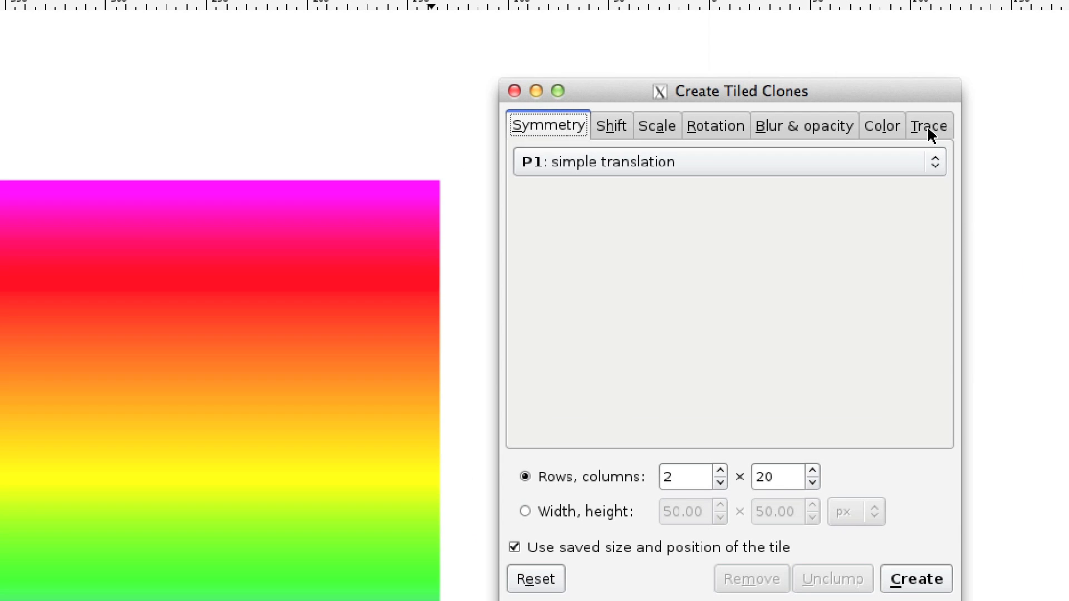
Enable tracing the drawing under the tiles, applying the picked color to the clones' Color and not to Presence
click(928, 128)
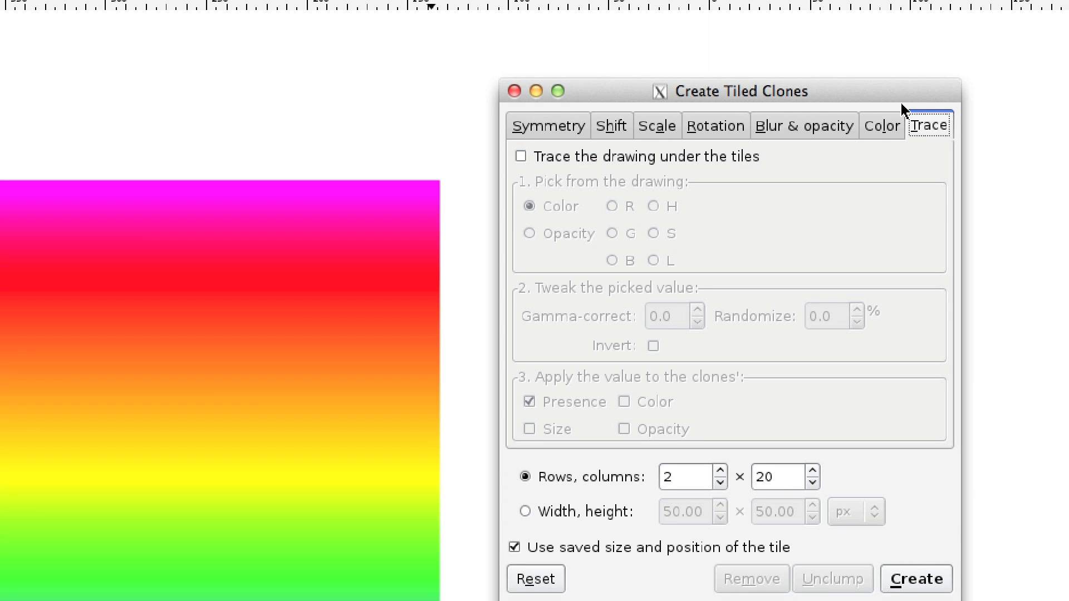
drag(857, 32, 857, 26)
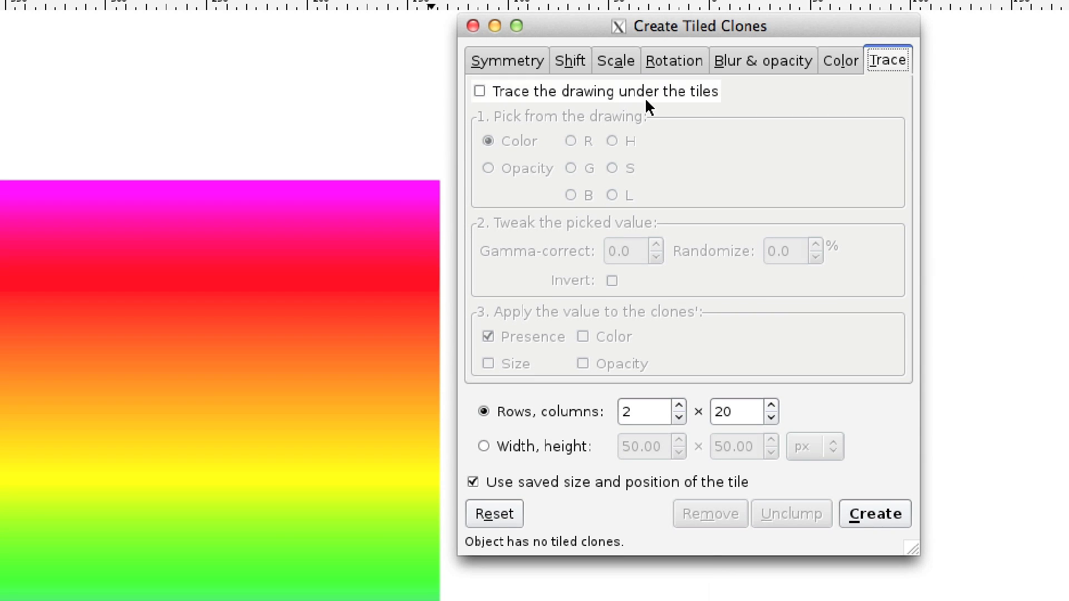
click(479, 91)
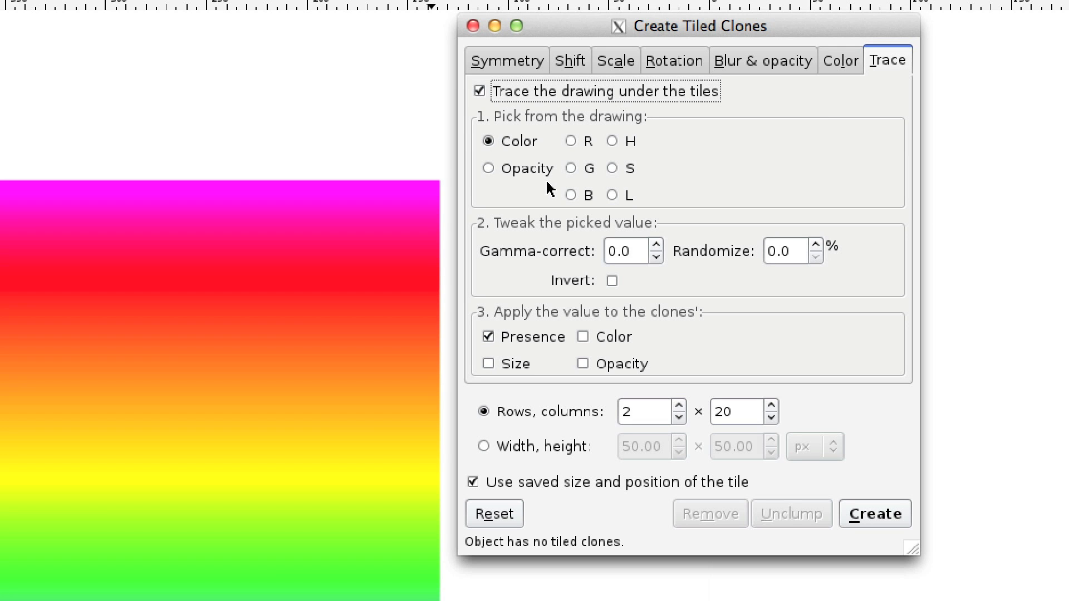
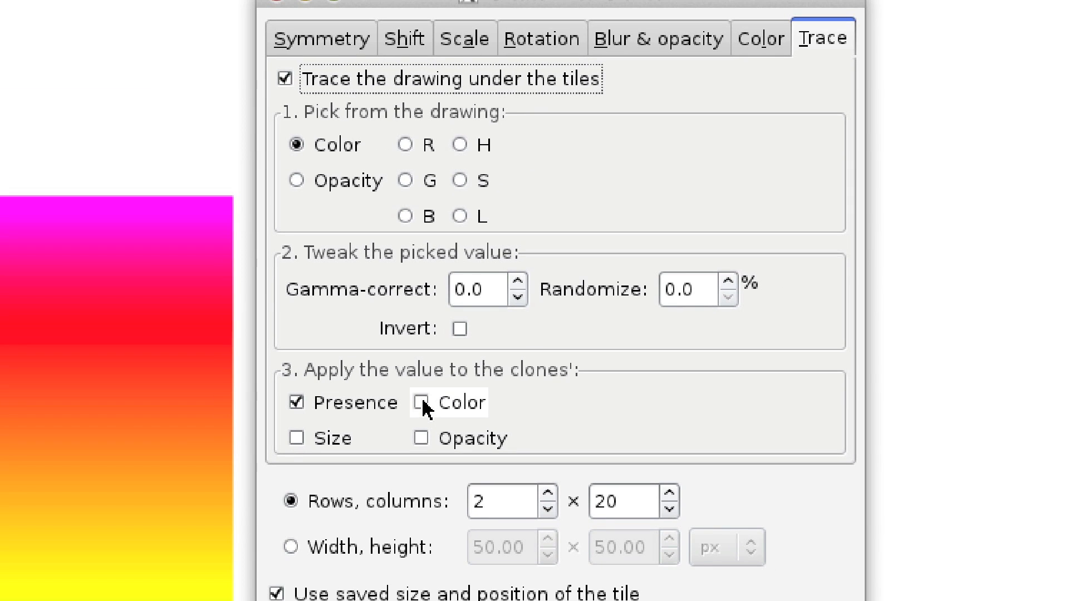
click(448, 403)
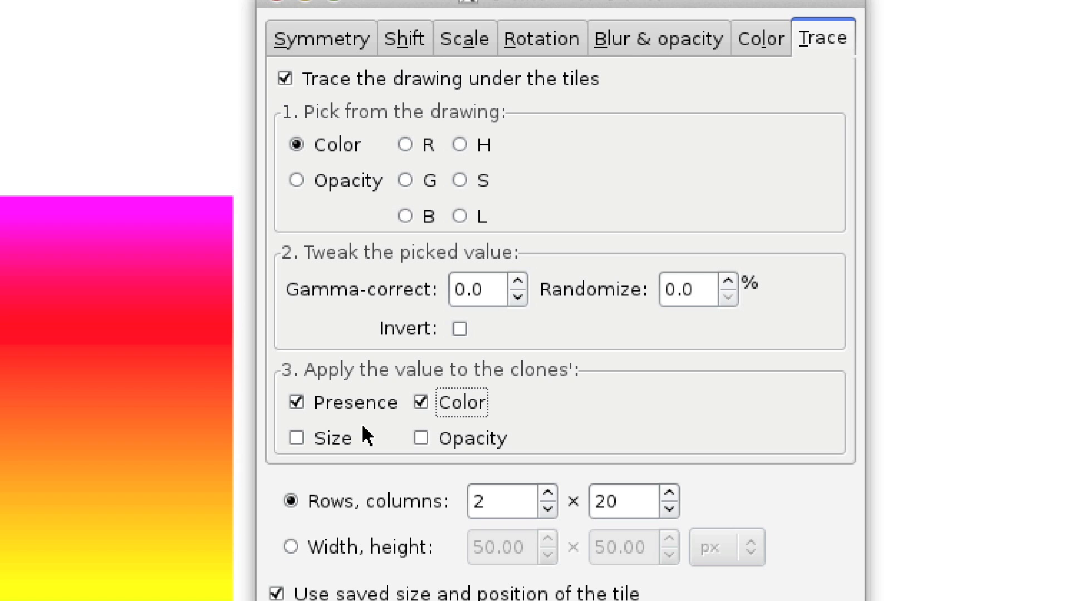
click(297, 403)
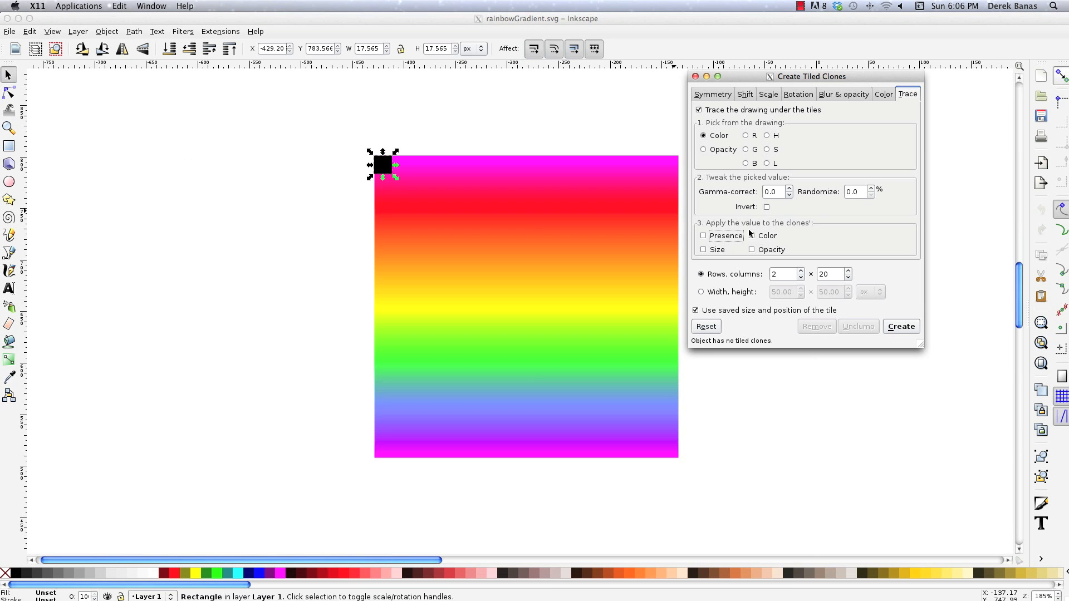
Set the tiling to 20 rows by 20 columns and create the traced clones of the black square
click(781, 274)
text(0)
click(901, 326)
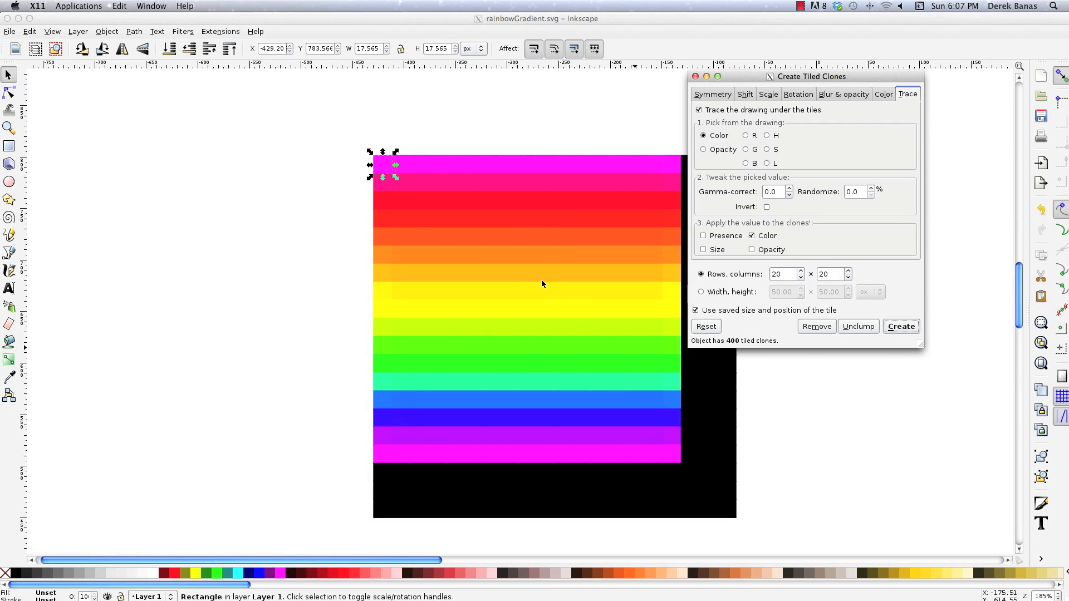
Apply the traced value to the clones' Opacity as well, recreate the clones and close the dialog
click(762, 254)
click(901, 326)
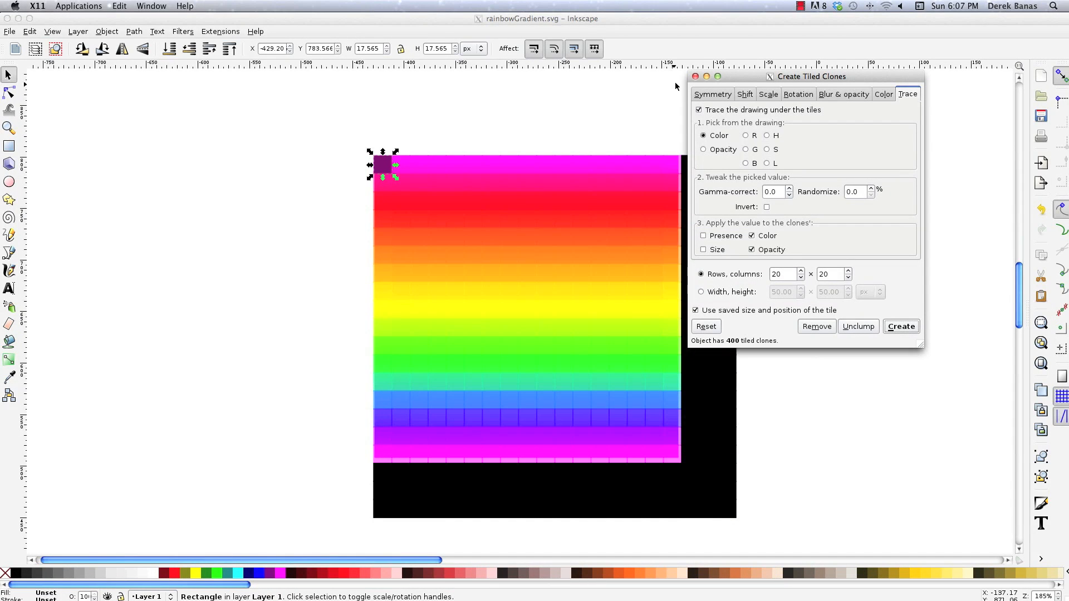
click(694, 77)
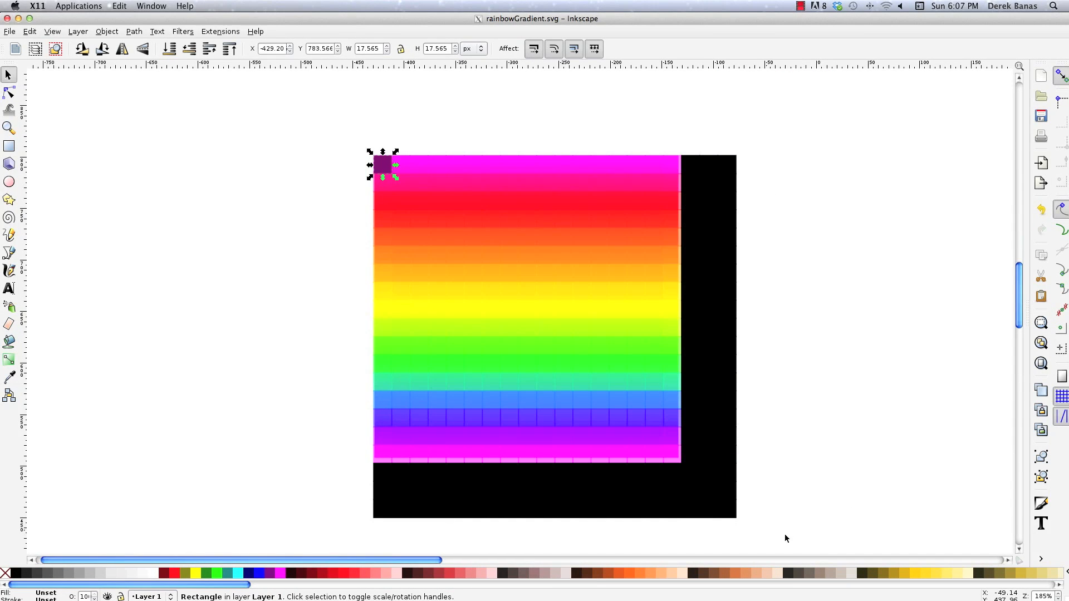
Delete the rainbow gradient together with all the square clones
drag(766, 520, 316, 98)
key(Delete)
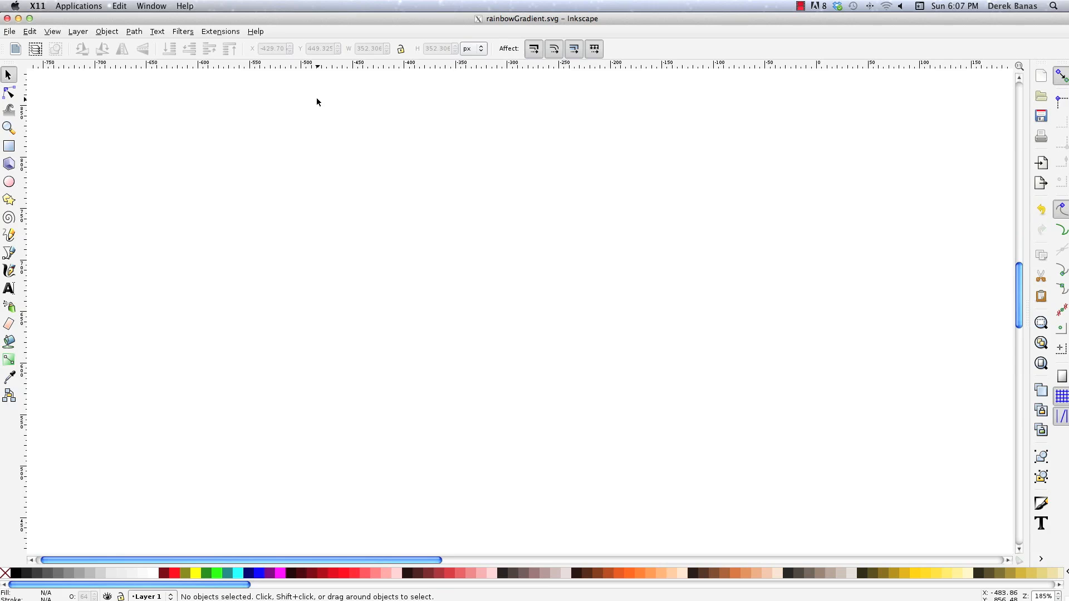